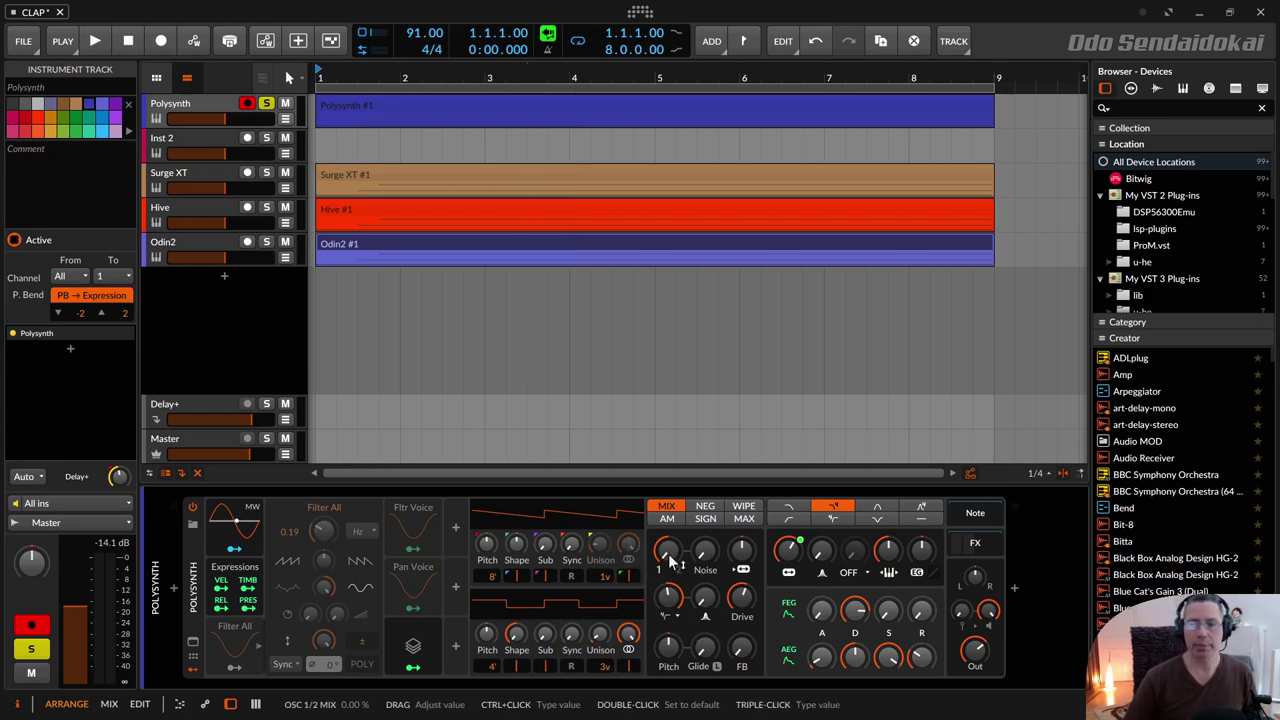
- Sweep the Polysynth filter cutoff down to about 40 Hz, then back up to 1.93 kHz
{"action": "left_click_drag", "start_coordinate": [788, 549], "coordinate": [790, 556]}
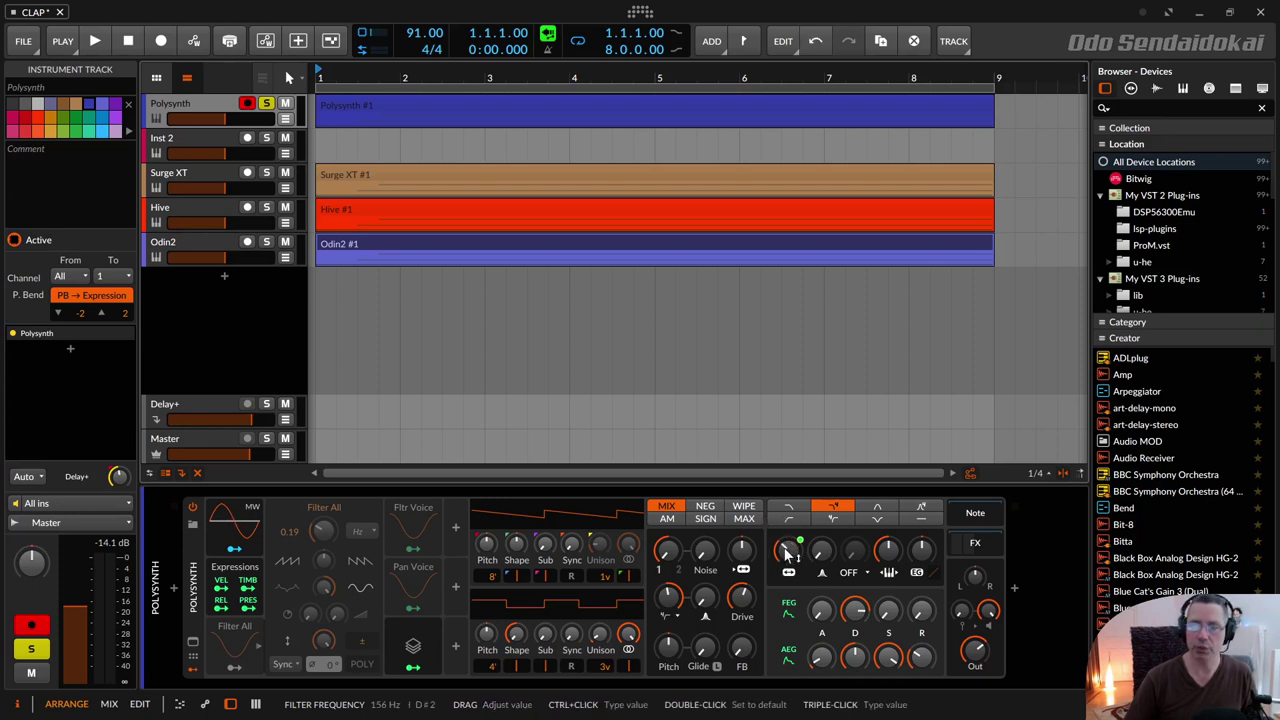
{"action": "left_click_drag", "start_coordinate": [790, 556], "coordinate": [788, 556]}
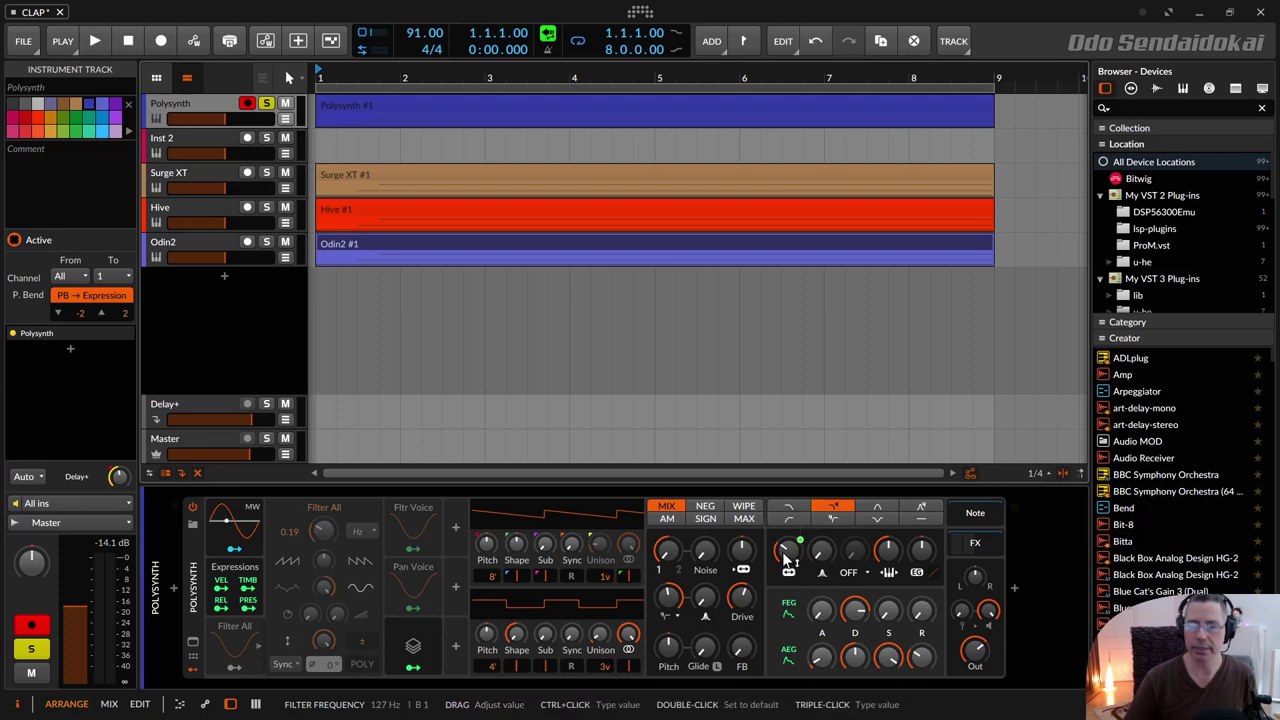
{"action": "left_click_drag", "start_coordinate": [788, 558], "coordinate": [788, 558]}
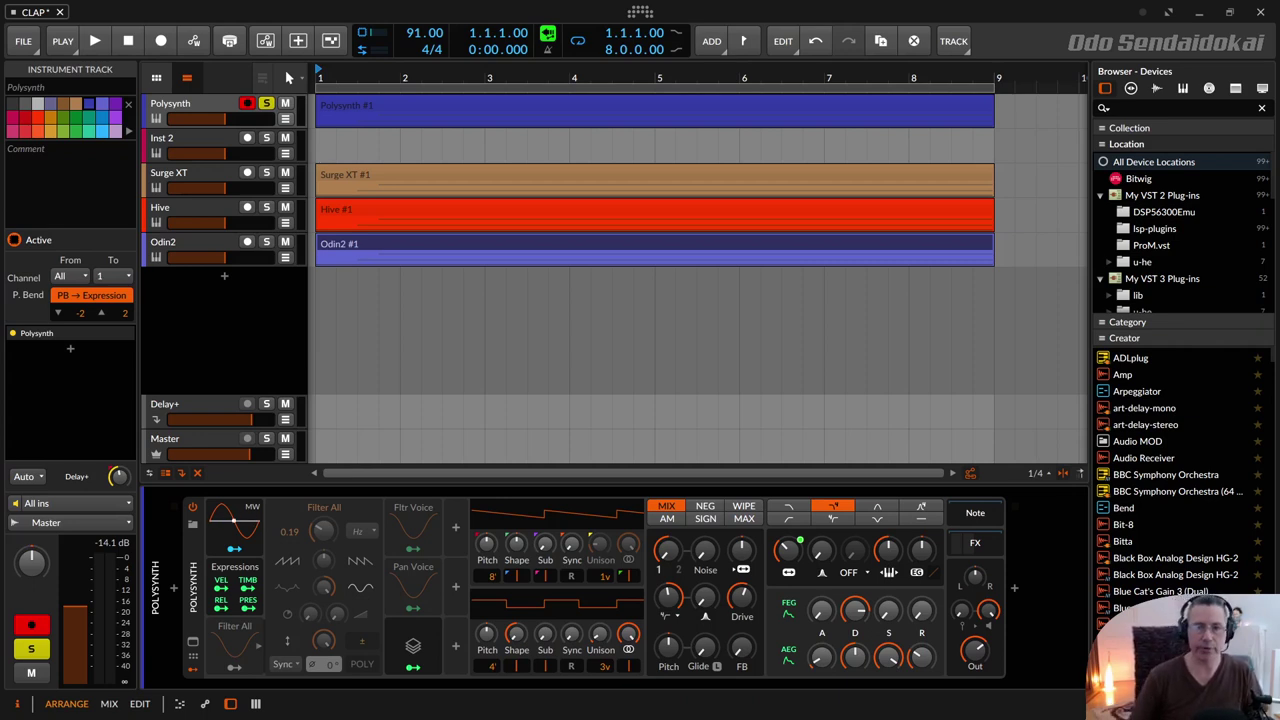
- In the Polysynth inspector, turn Voice stacking down from 3 to Off
{"action": "left_click", "coordinate": [195, 600]}
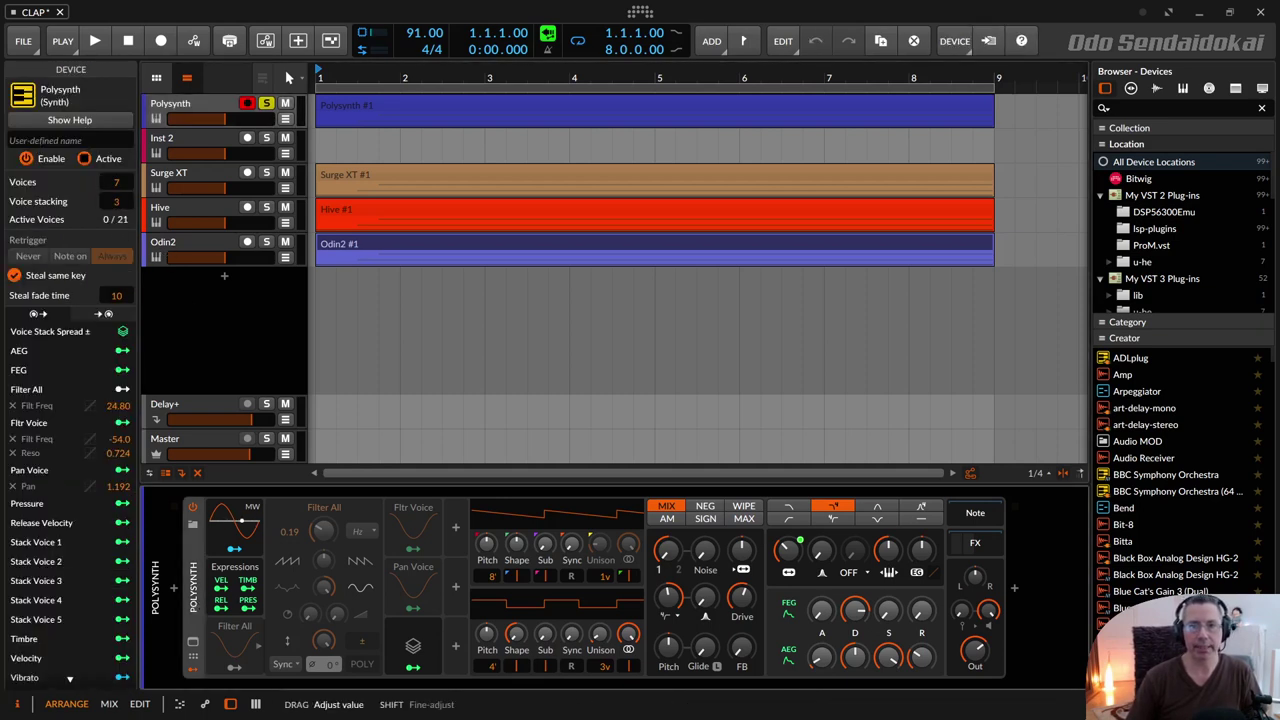
{"action": "left_click_drag", "start_coordinate": [116, 201], "coordinate": [123, 208]}
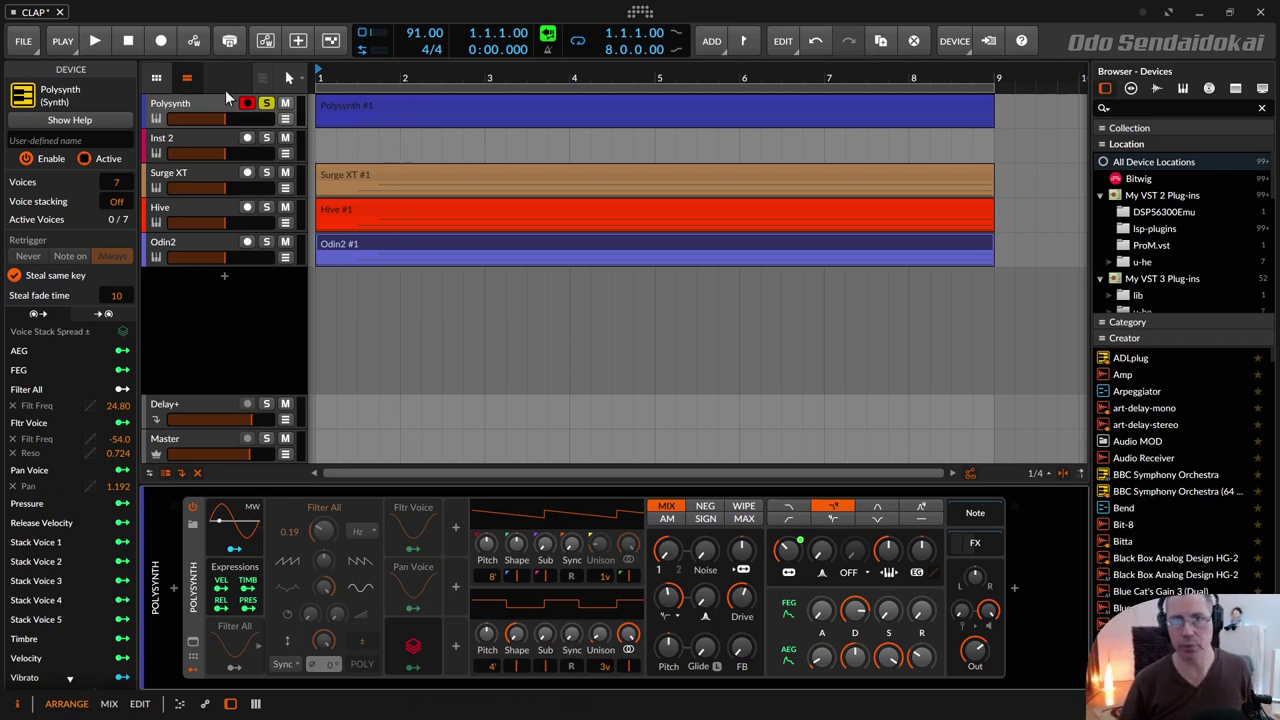
{"action": "left_click", "coordinate": [200, 110]}
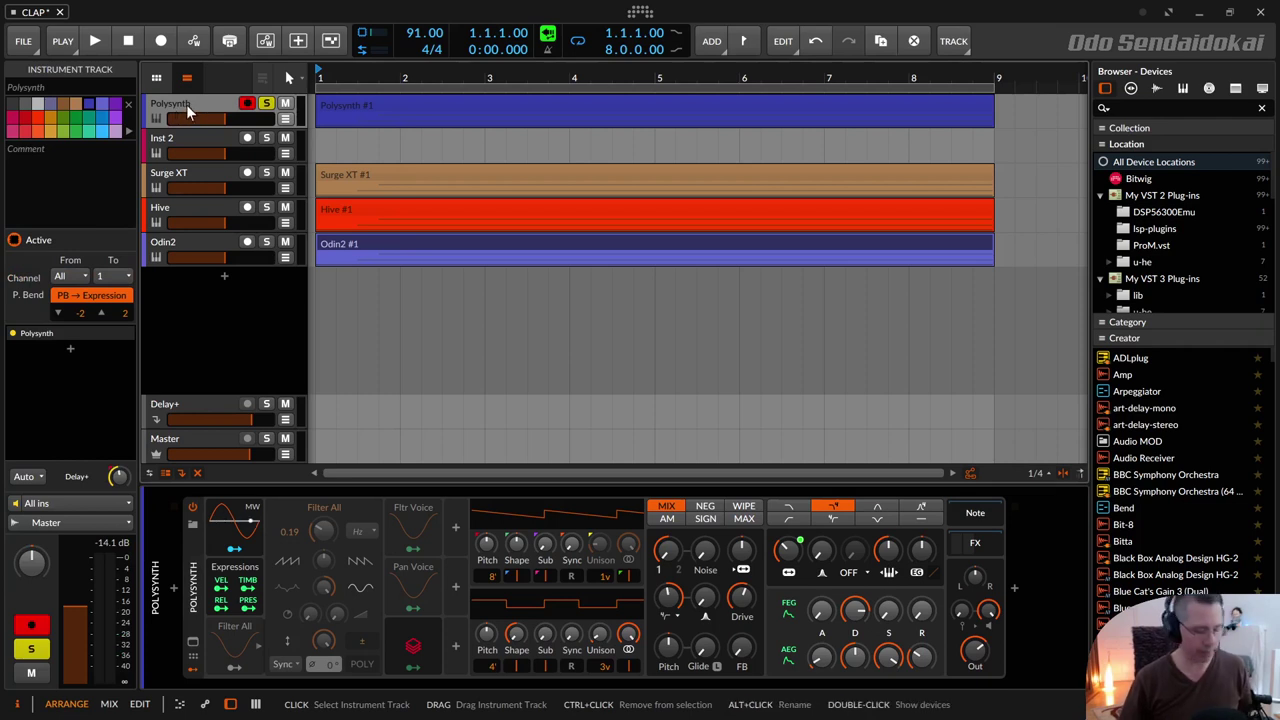
{"action": "key", "text": "ctrl+d"}
{"action": "key", "text": "ctrl+d"}
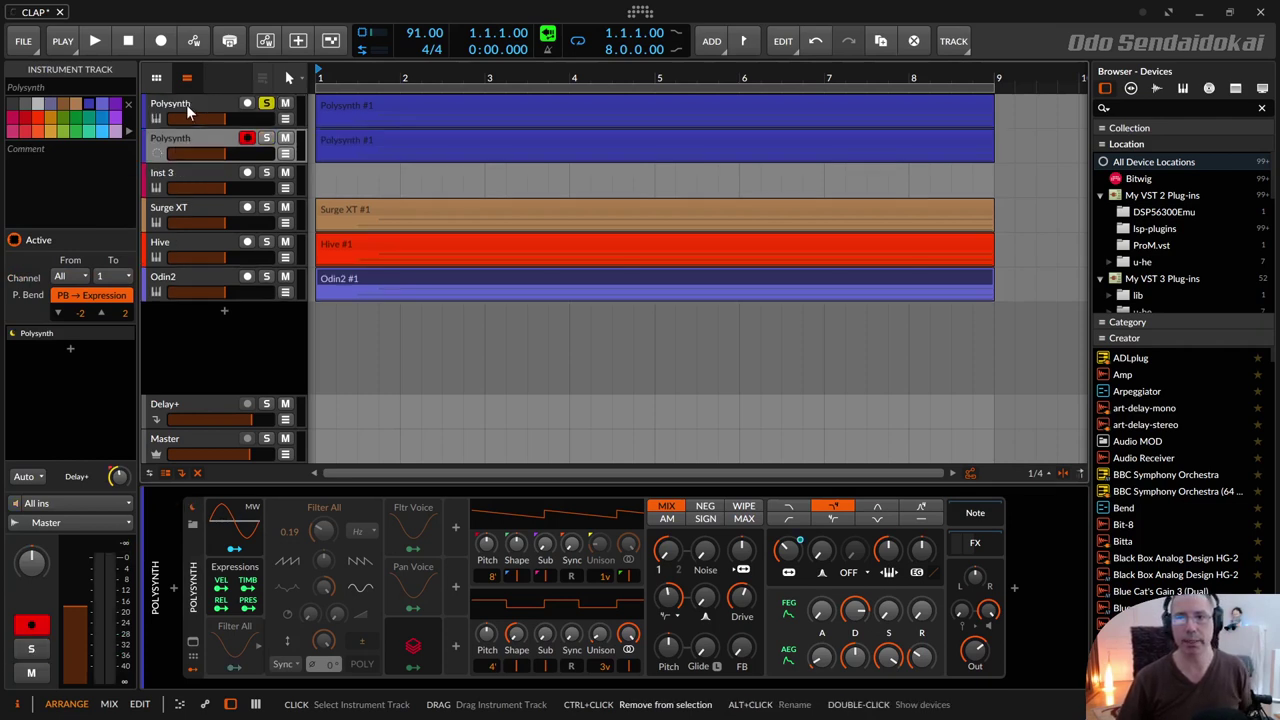
{"action": "key", "text": "ctrl+d"}
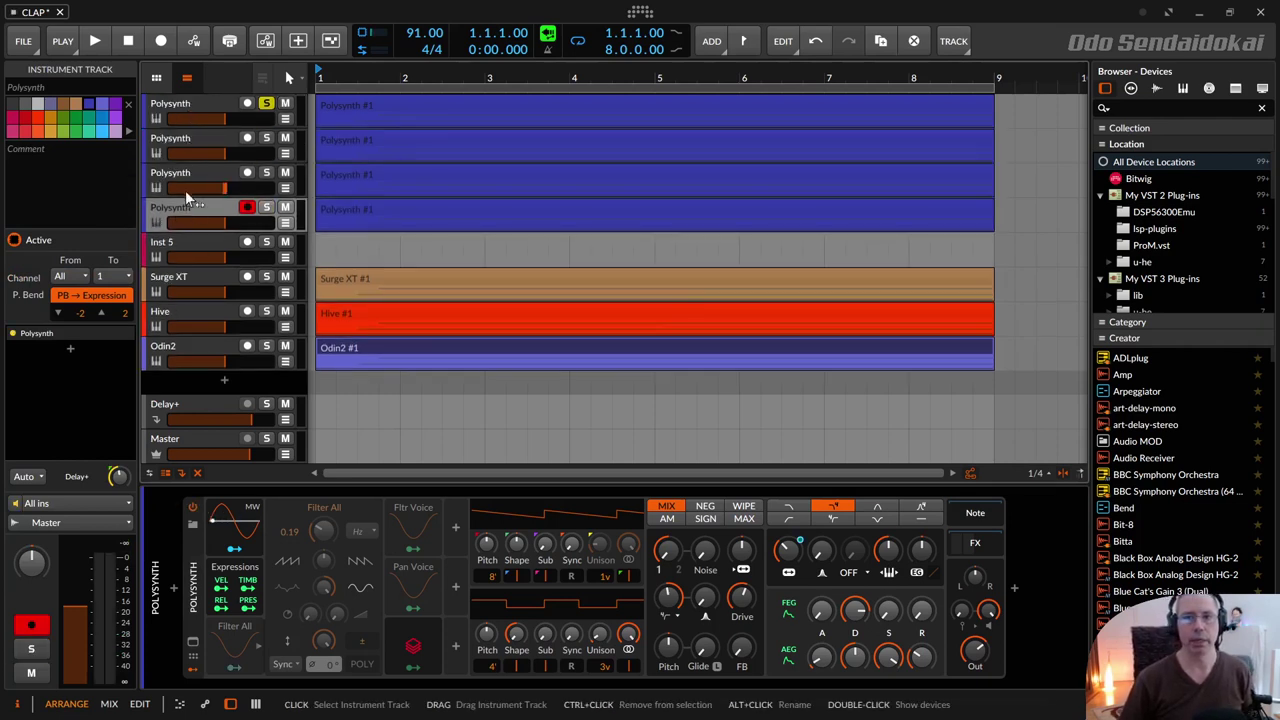
{"action": "left_click", "coordinate": [190, 110]}
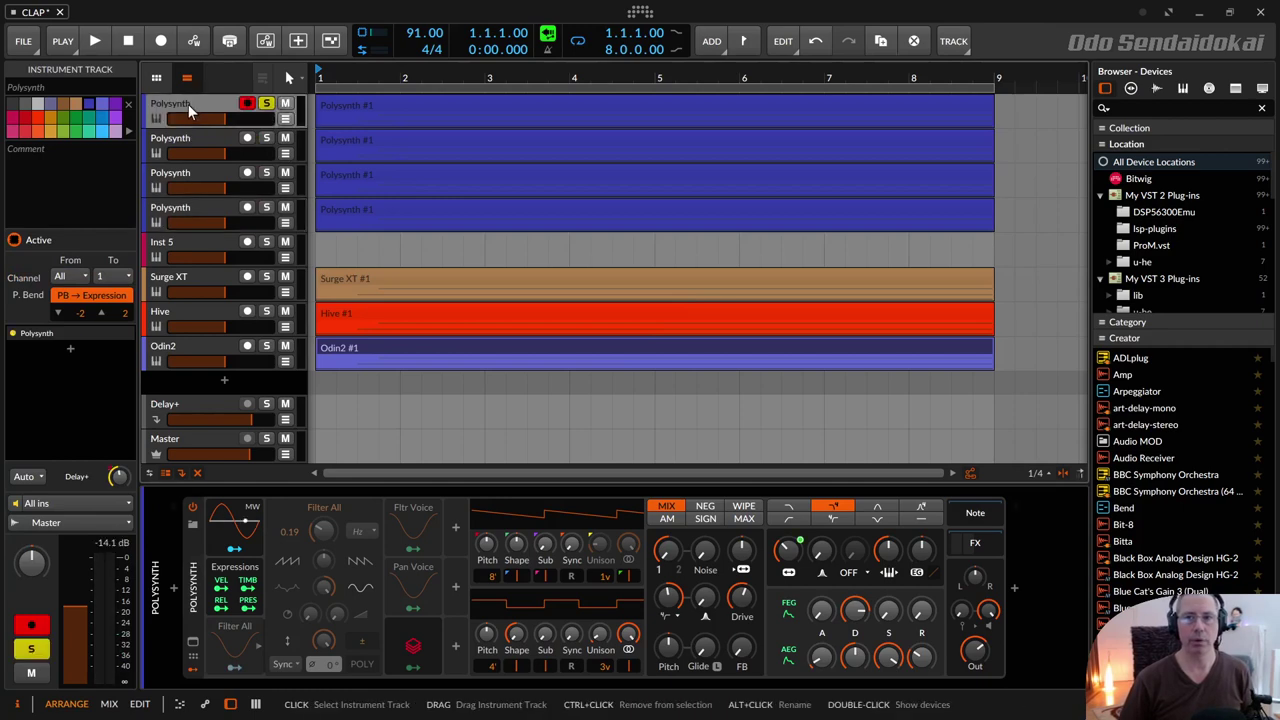
{"action": "left_click", "coordinate": [190, 207], "text": "shift"}
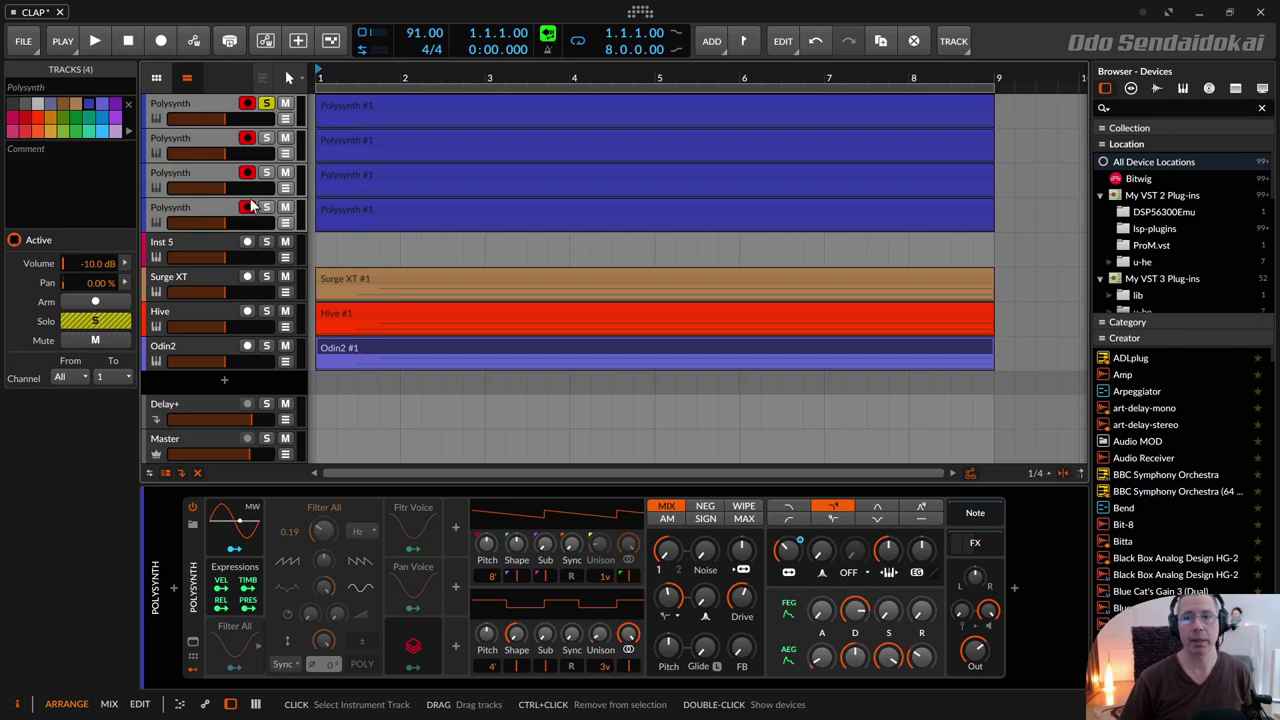
{"action": "left_click", "coordinate": [195, 136]}
{"action": "left_click", "coordinate": [195, 208], "text": "shift"}
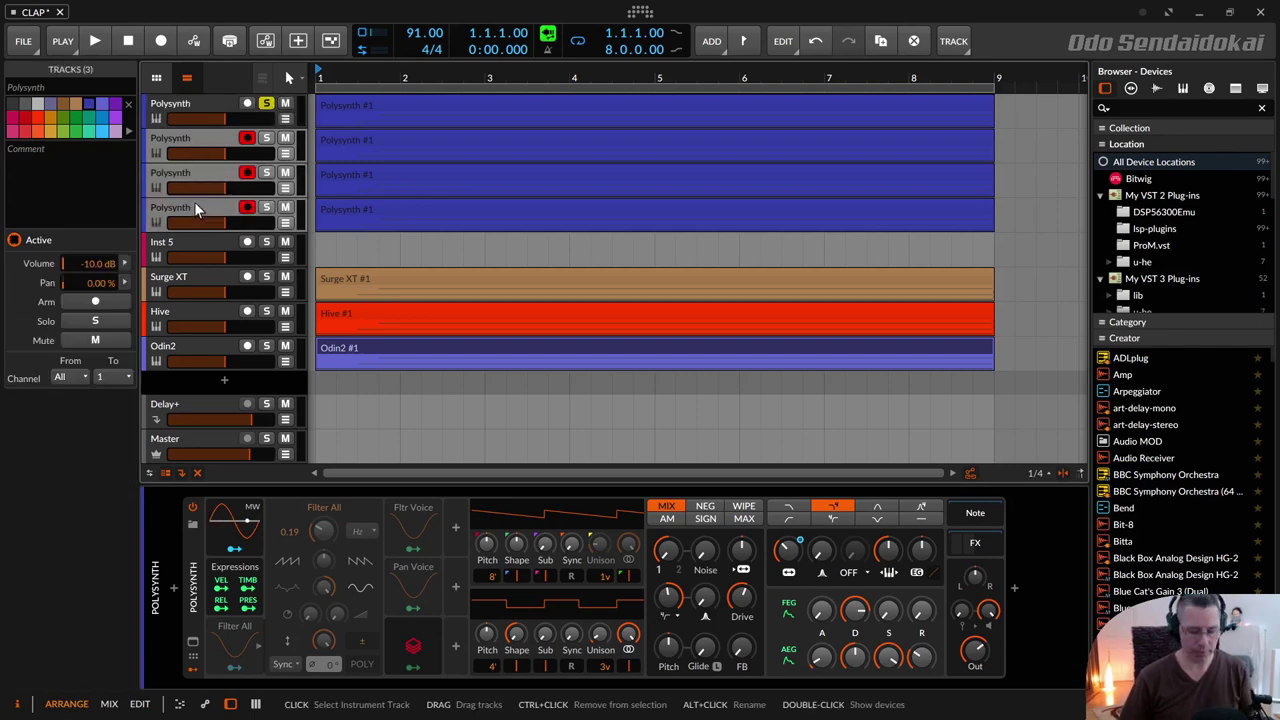
{"action": "key", "text": "Delete"}
{"action": "left_click", "coordinate": [190, 118]}
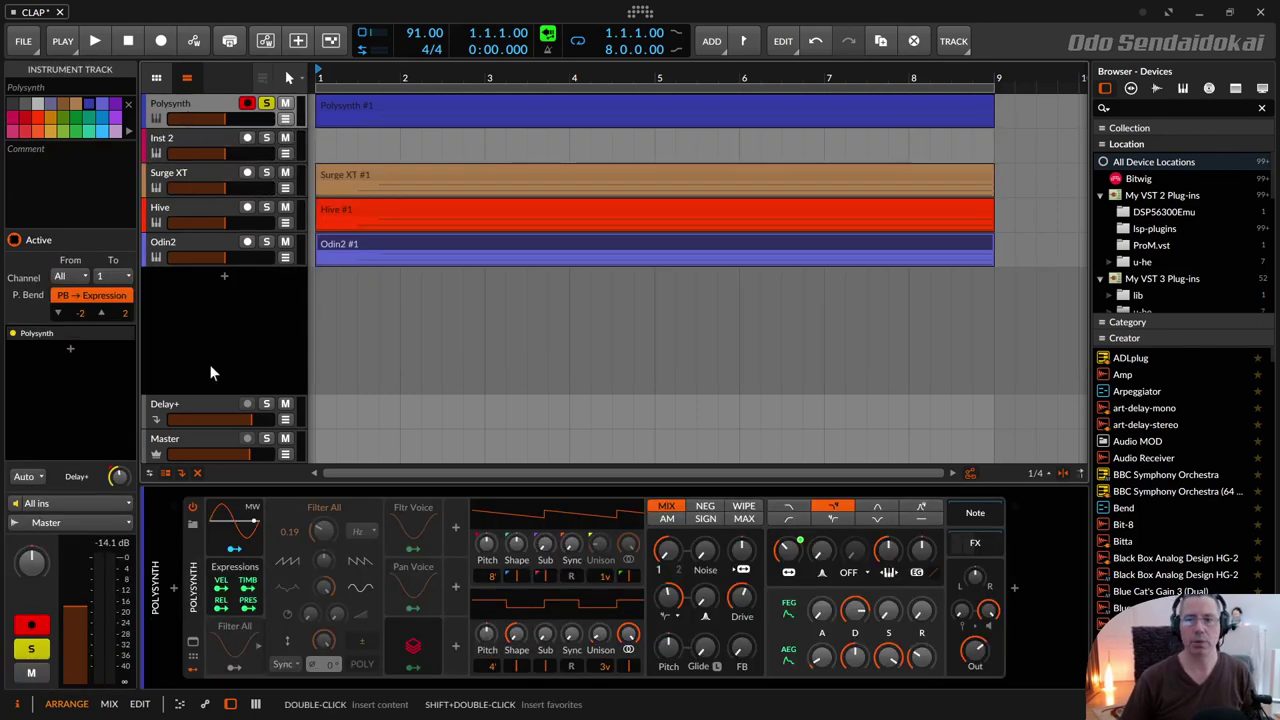
- Wrap the selected Polysynth device in an Instrument Layer using Ctrl+G
{"action": "left_click", "coordinate": [195, 550]}
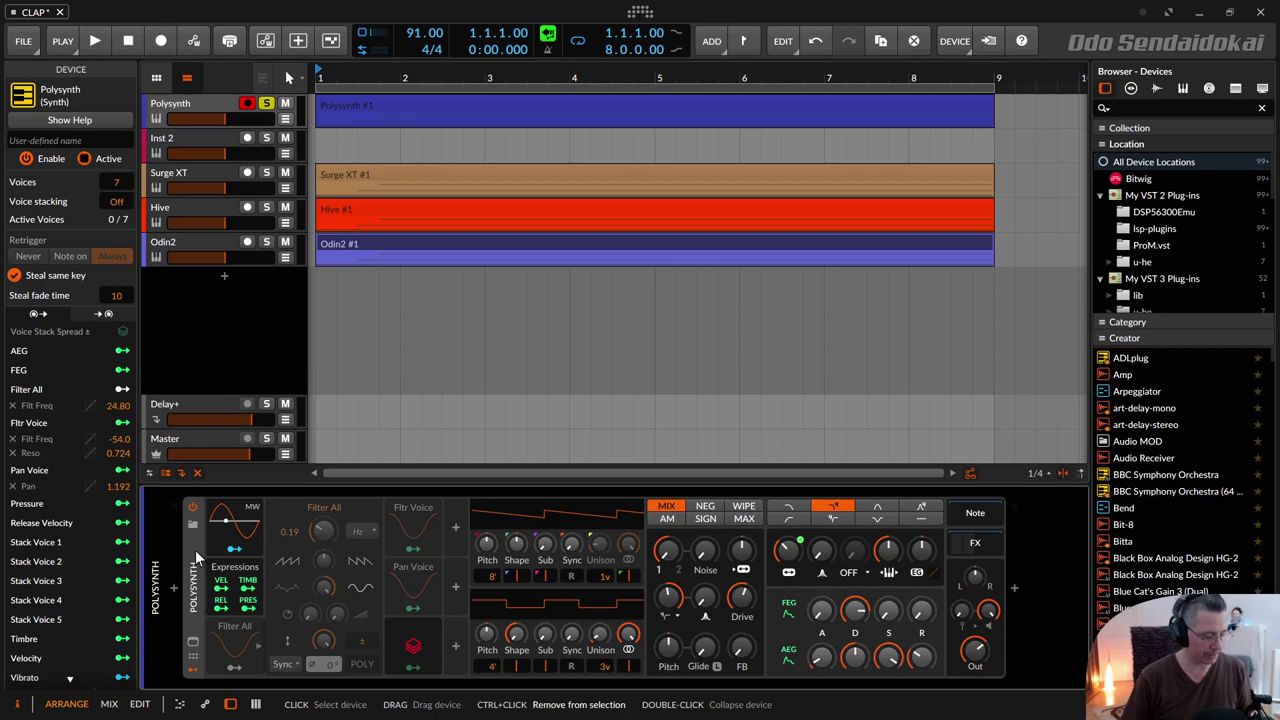
{"action": "key", "text": "ctrl+g"}
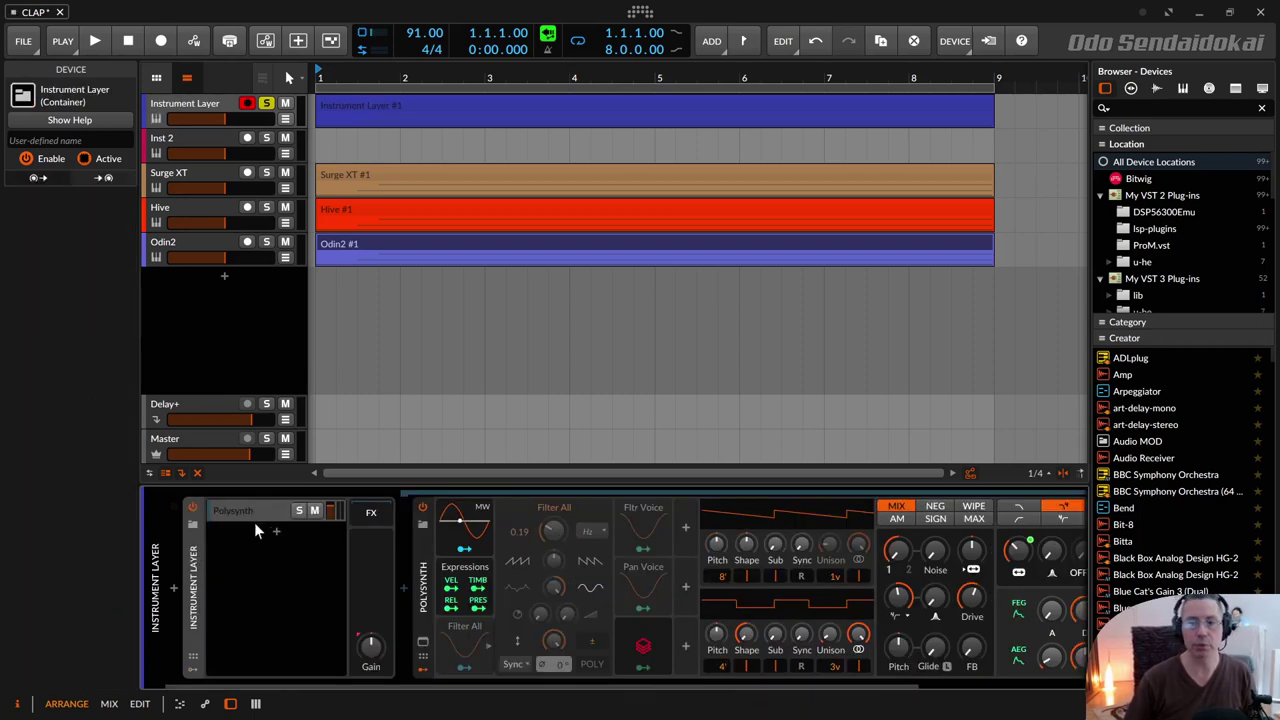
- Duplicate the Polysynth layer inside the Instrument Layer container
{"action": "left_click", "coordinate": [254, 515]}
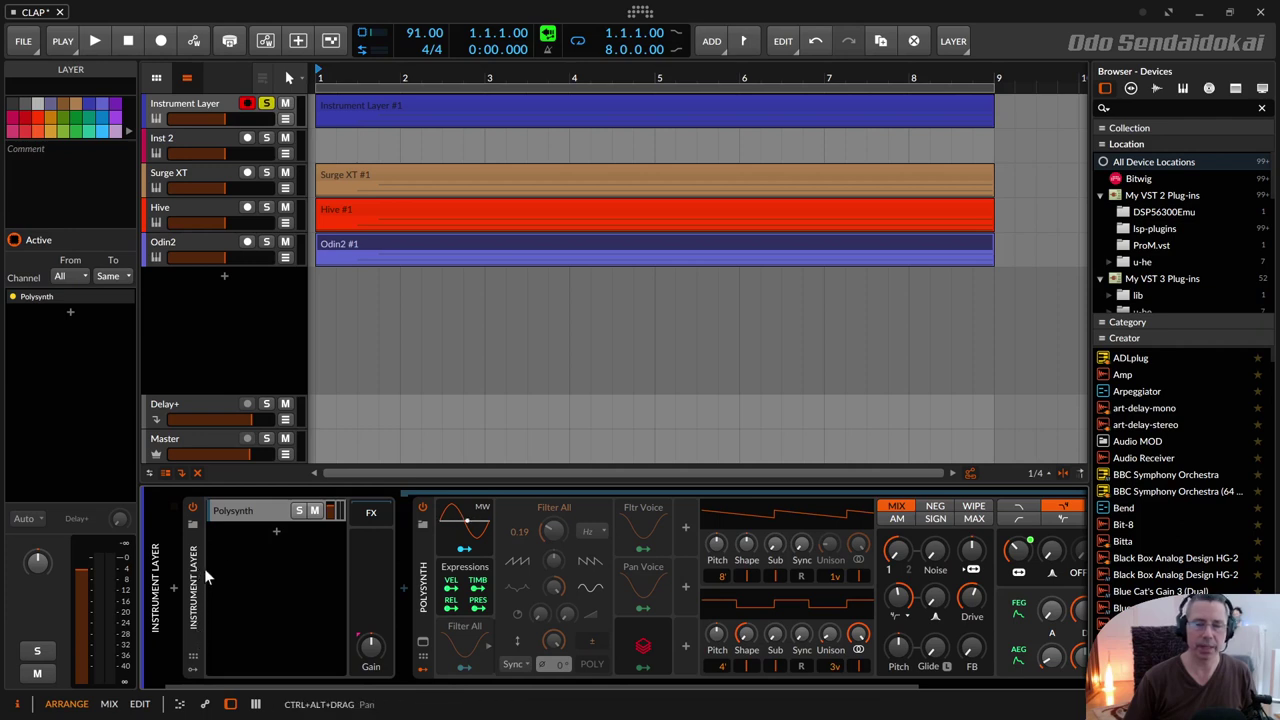
{"action": "left_click", "coordinate": [240, 509]}
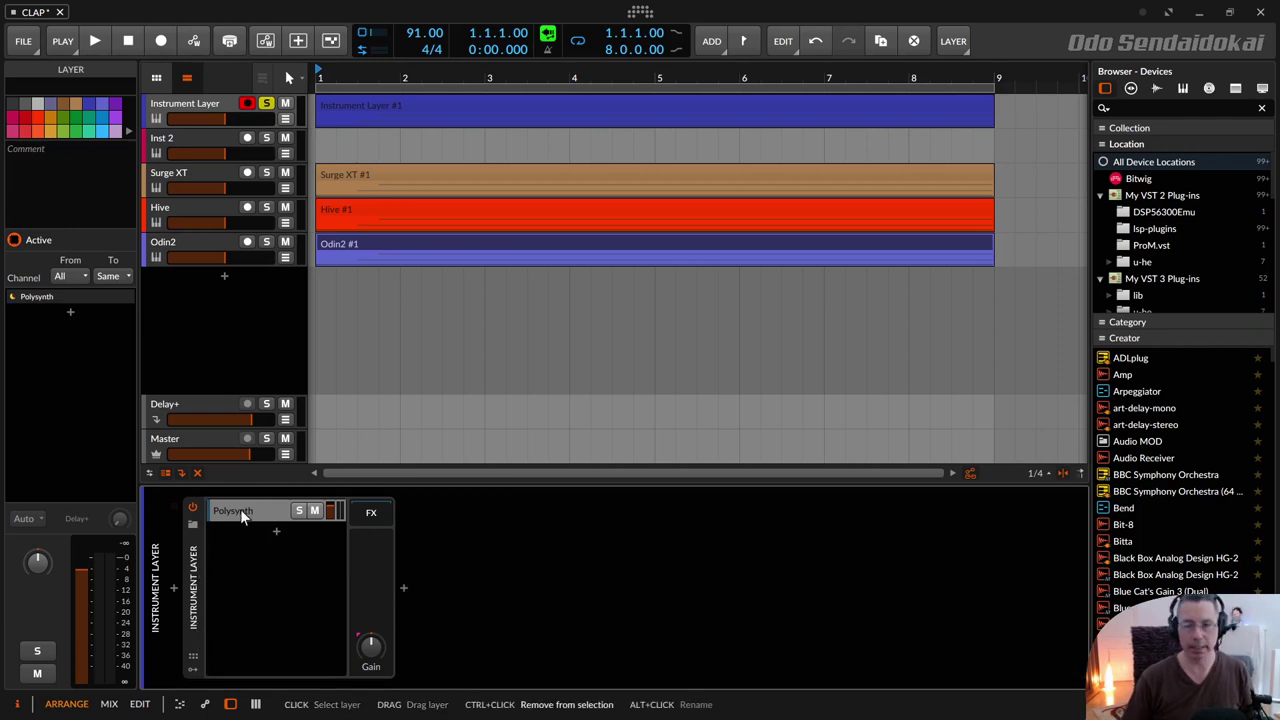
{"action": "key", "text": "ctrl+d"}
{"action": "key", "text": "ctrl+d"}
{"action": "key", "text": "ctrl+d"}
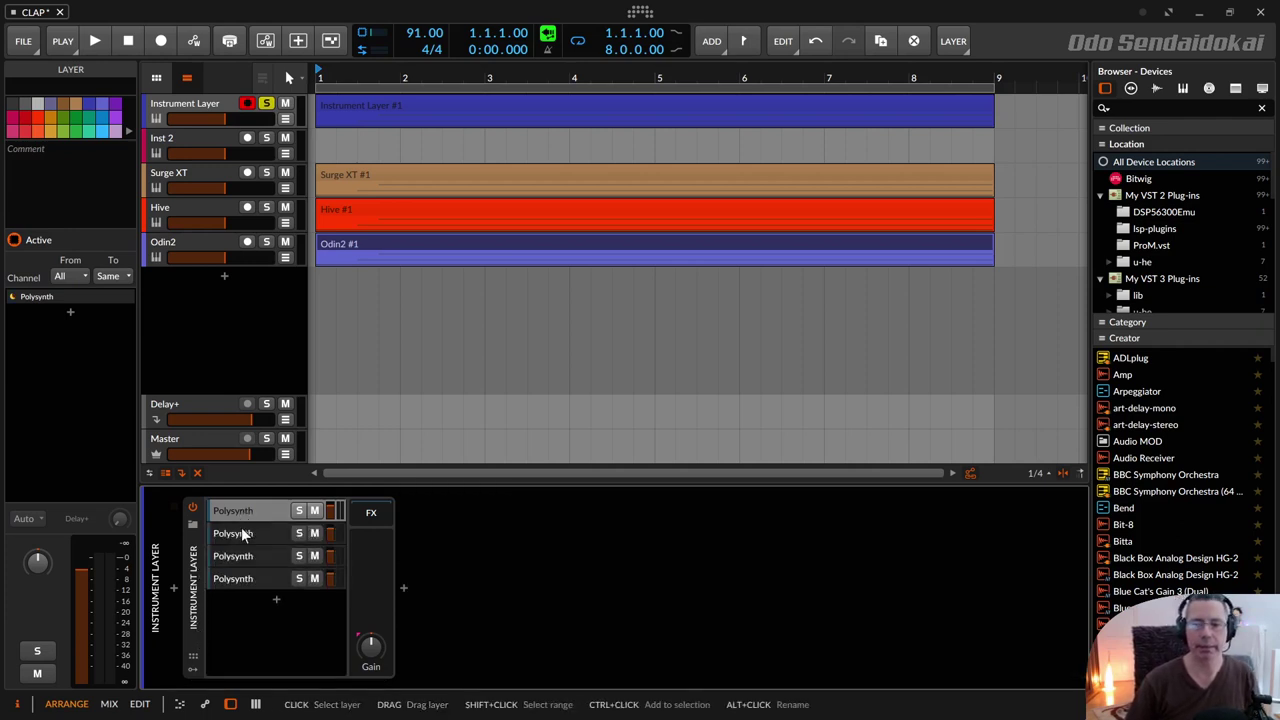
- Review the first, second and third Polysynth layers' settings, then select the Instrument Layer #1 clip
{"action": "left_click", "coordinate": [246, 534]}
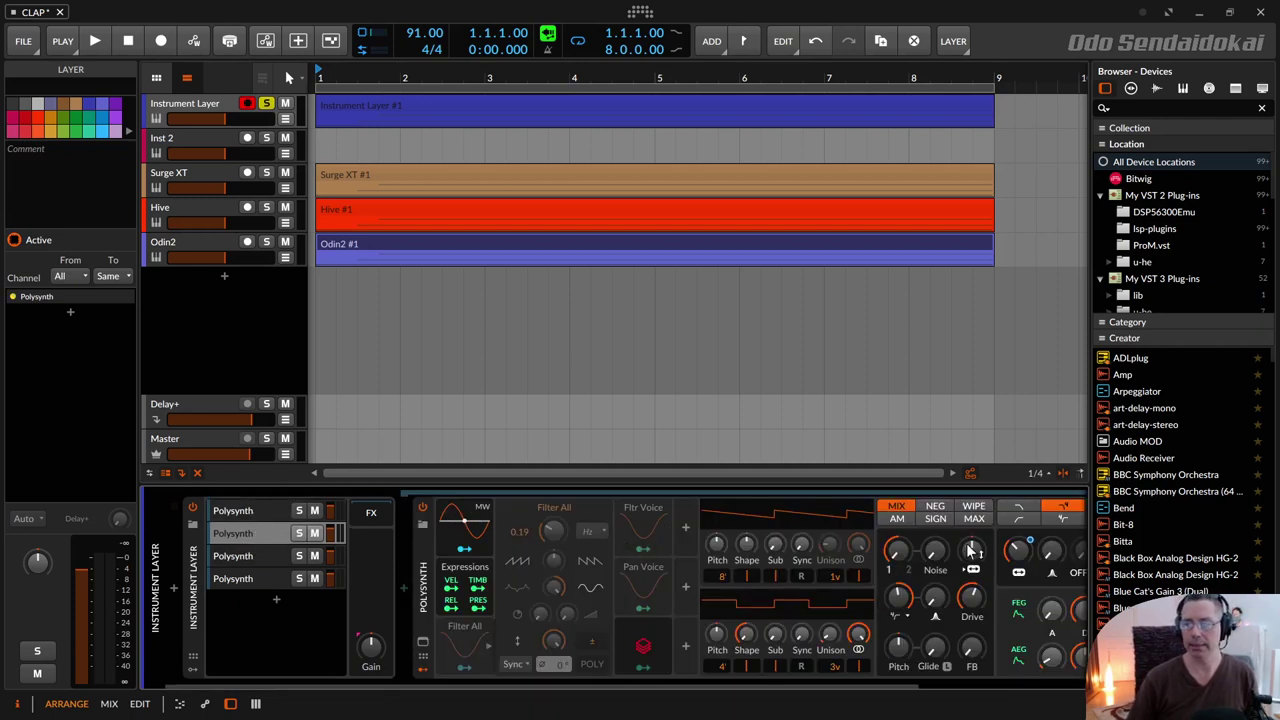
{"action": "left_click", "coordinate": [245, 510]}
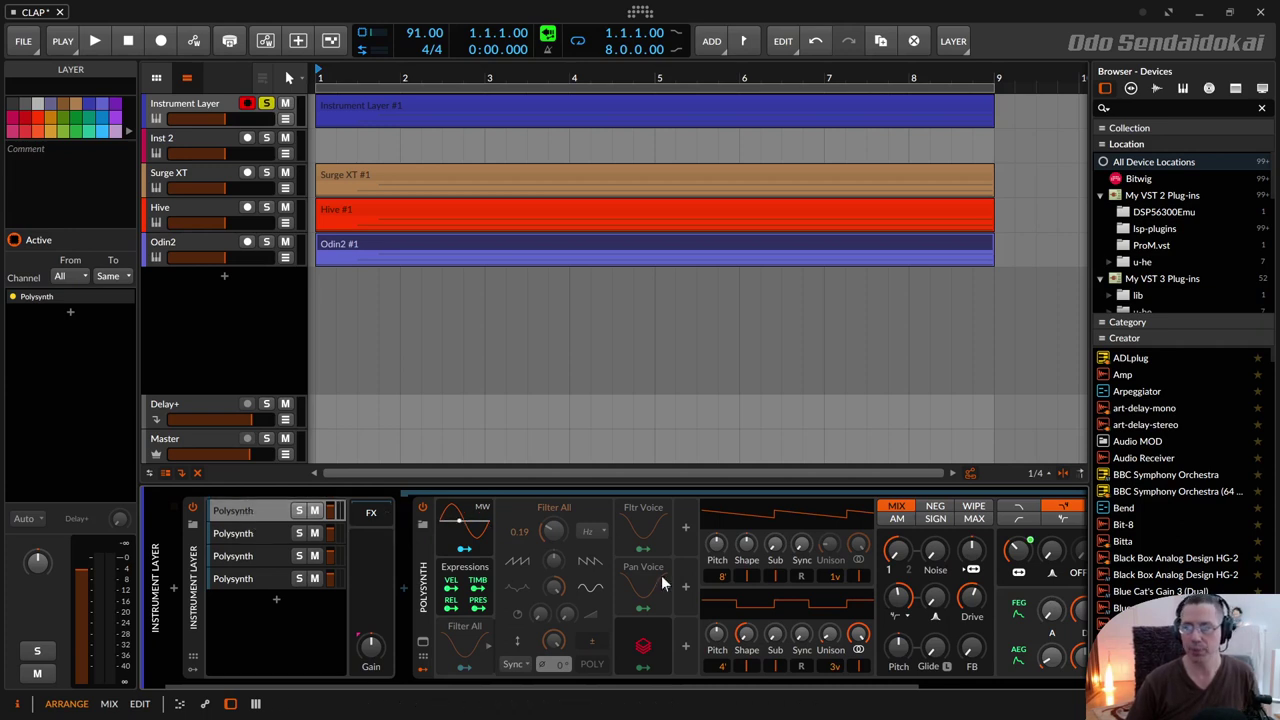
{"action": "left_click", "coordinate": [254, 530]}
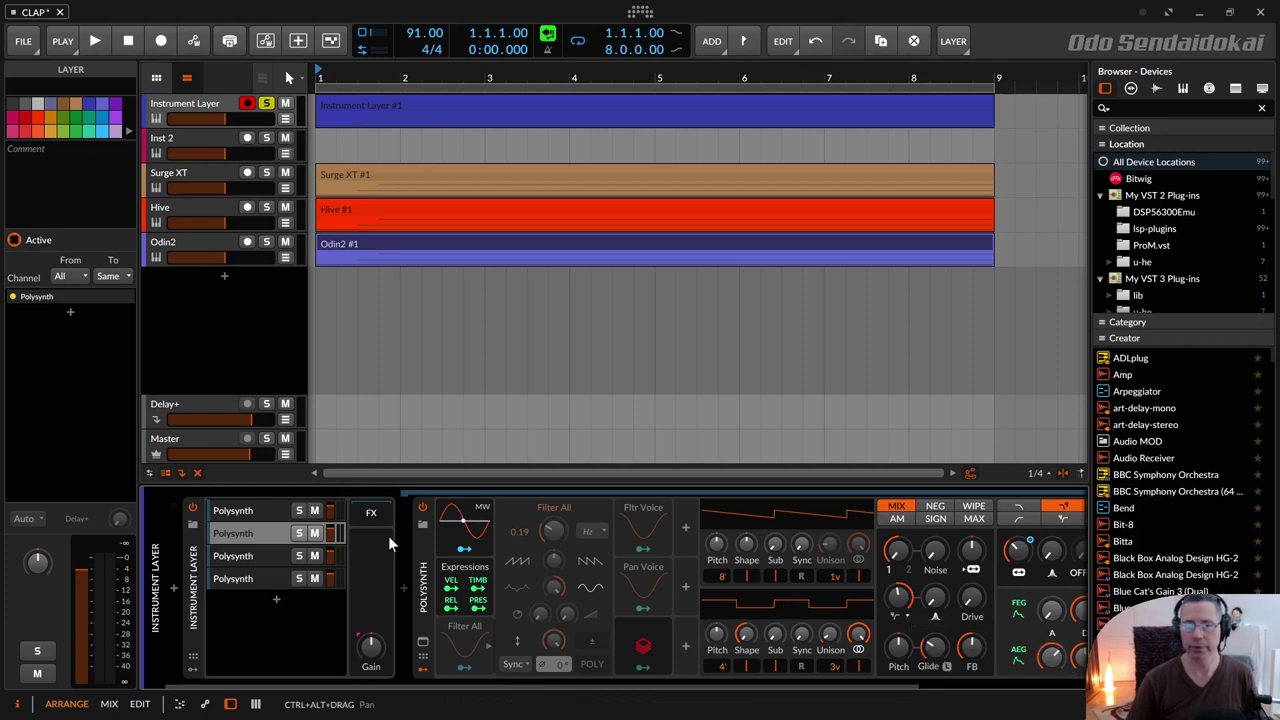
{"action": "left_click", "coordinate": [258, 555]}
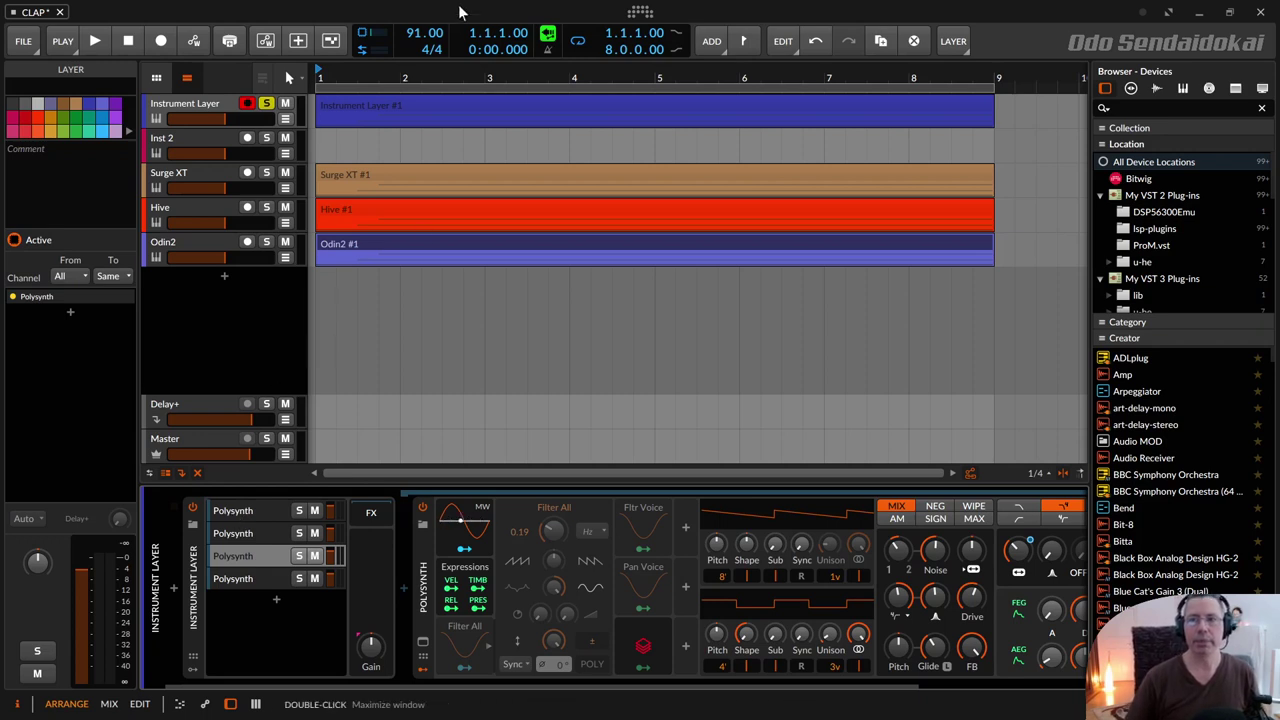
{"action": "left_click", "coordinate": [440, 97]}
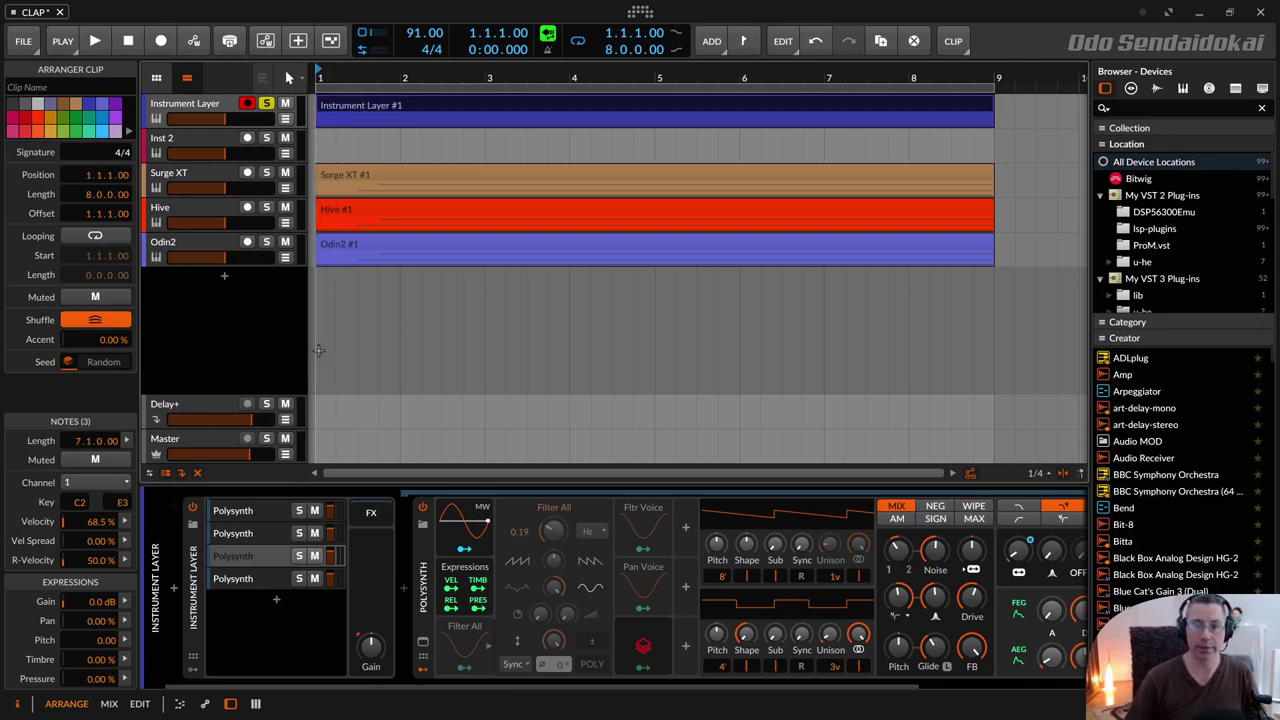
- Undo twice to remove the Instrument Layer, then select the plain Polysynth device
{"action": "key", "text": "ctrl+z"}
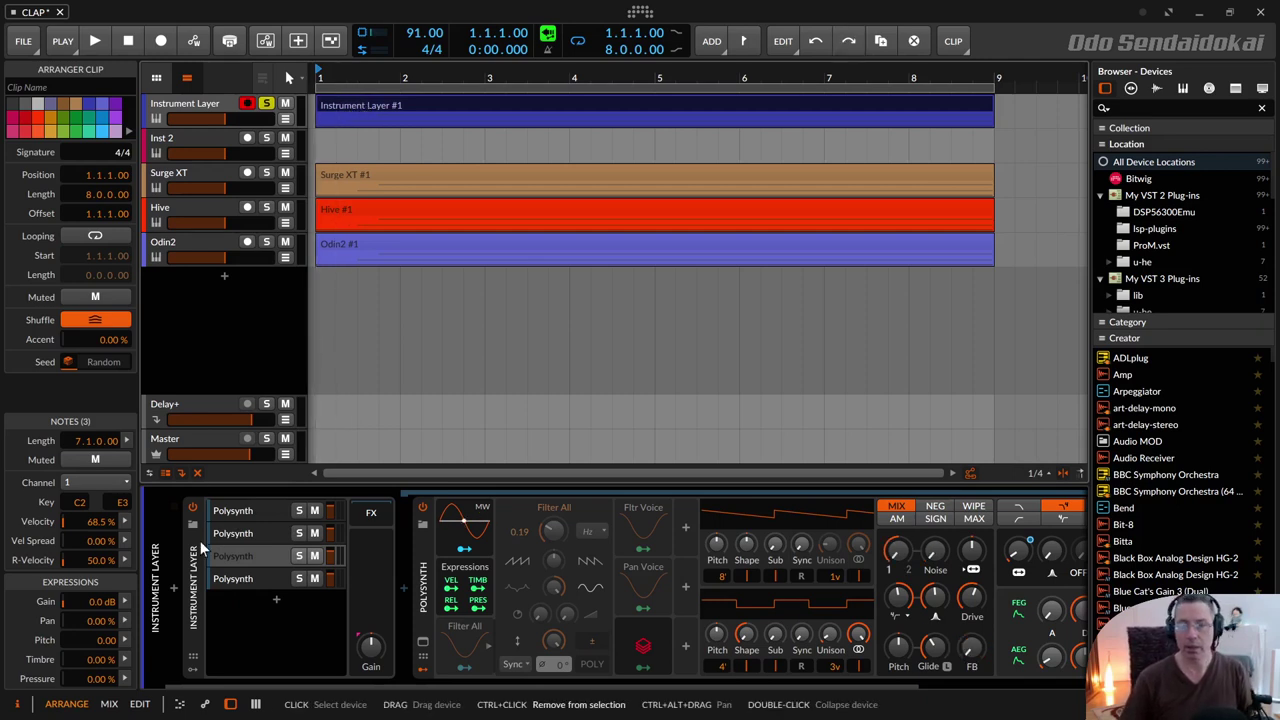
{"action": "key", "text": "ctrl+z"}
{"action": "key", "text": "ctrl+z"}
{"action": "key", "text": "ctrl+z"}
{"action": "key", "text": "ctrl+z"}
{"action": "key", "text": "ctrl+z"}
{"action": "key", "text": "ctrl+z"}
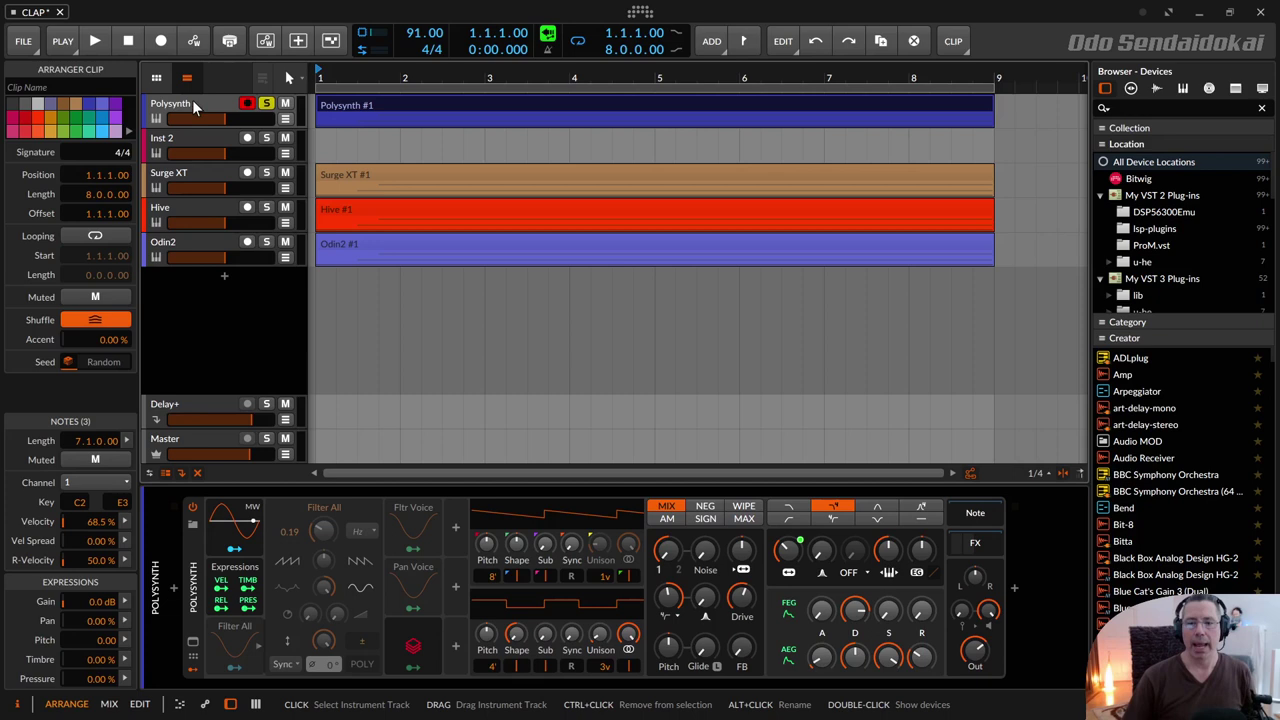
{"action": "left_click", "coordinate": [195, 589]}
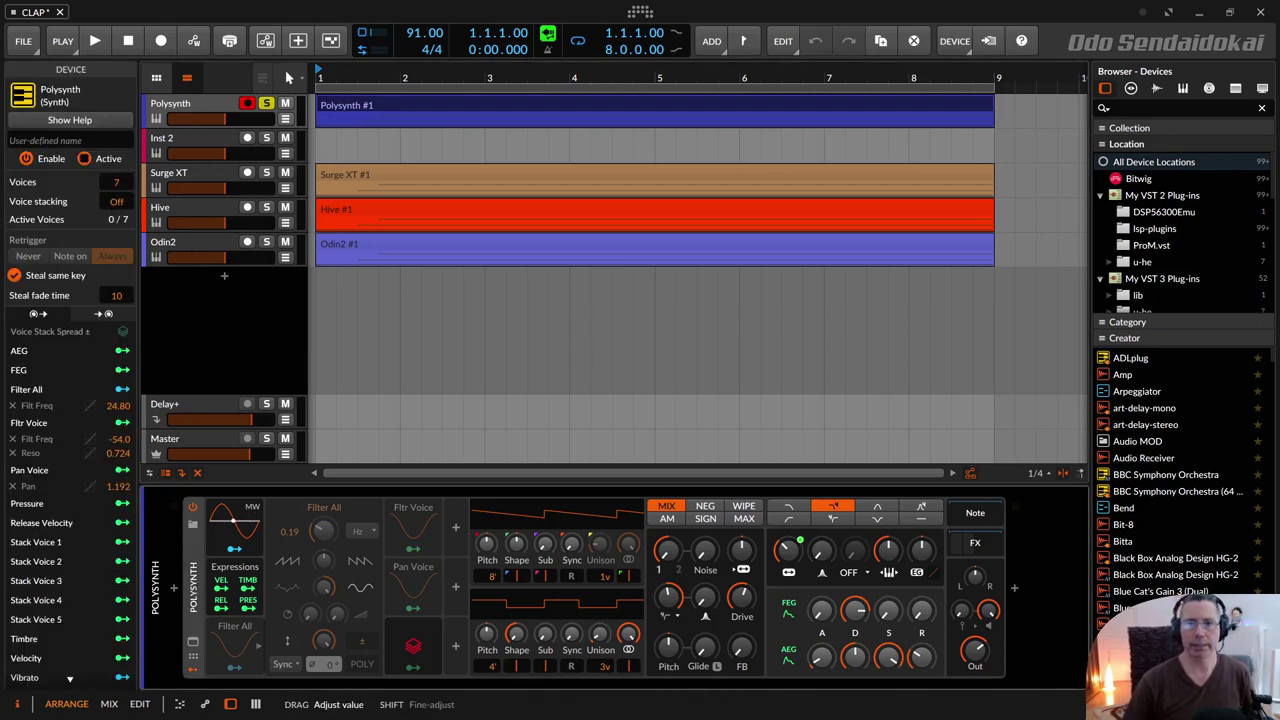
- Try voice stacking at 4 and 3, check Voice Stack Spread and oscillator unison, then set stacking Off
{"action": "left_click_drag", "start_coordinate": [116, 201], "coordinate": [116, 185]}
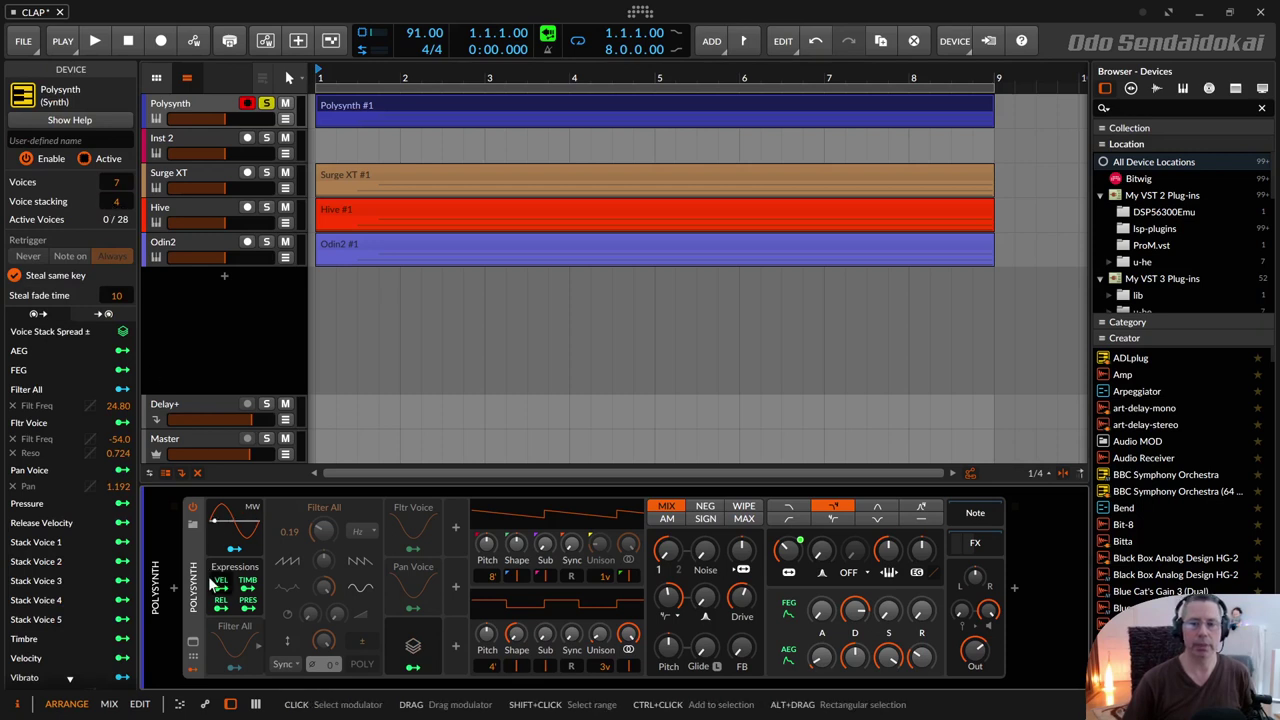
{"action": "mouse_move", "coordinate": [116, 201]}
{"action": "left_mouse_down"}
{"action": "mouse_move", "coordinate": [116, 212]}
{"action": "mouse_move", "coordinate": [118, 195]}
{"action": "left_mouse_up"}
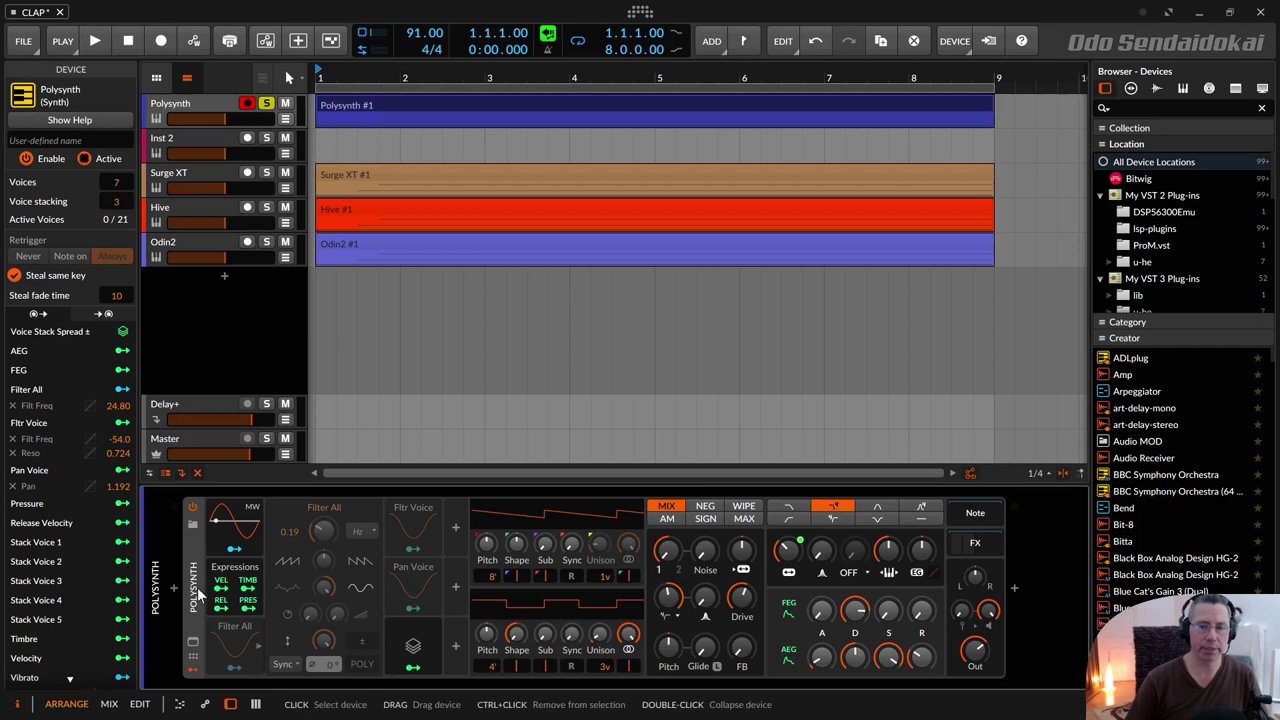
{"action": "left_click", "coordinate": [122, 332]}
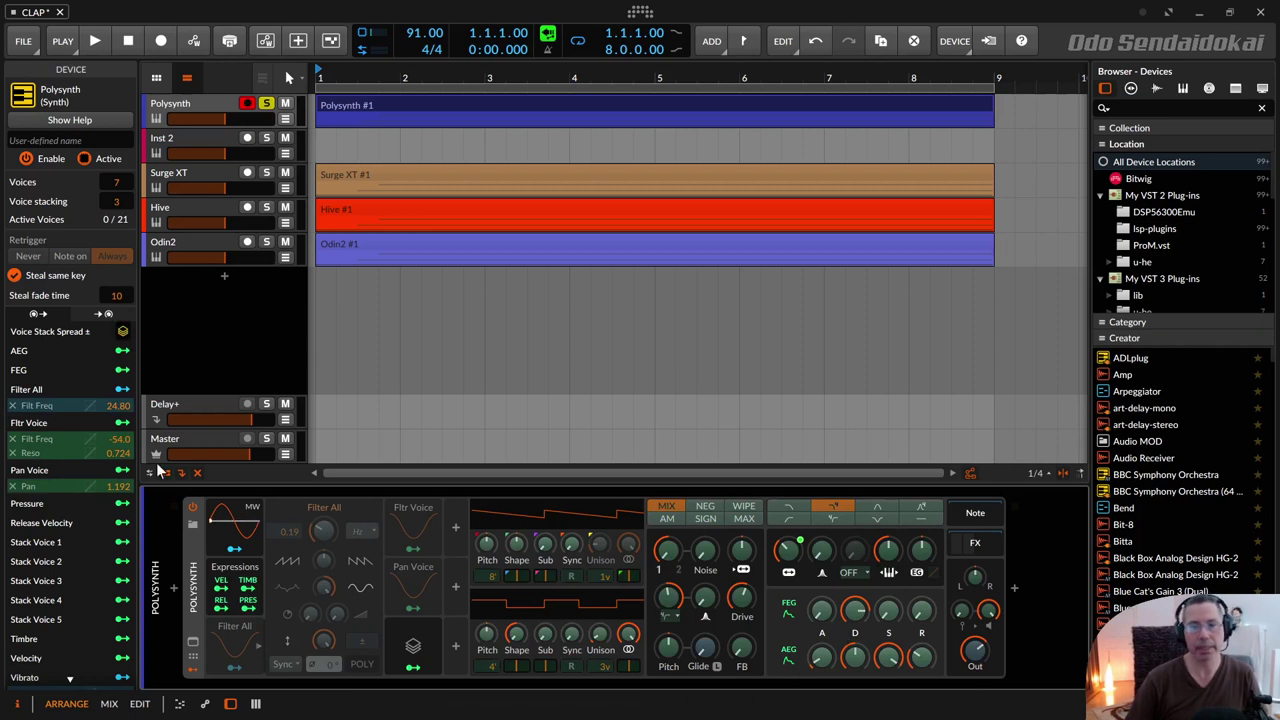
{"action": "left_click", "coordinate": [127, 332]}
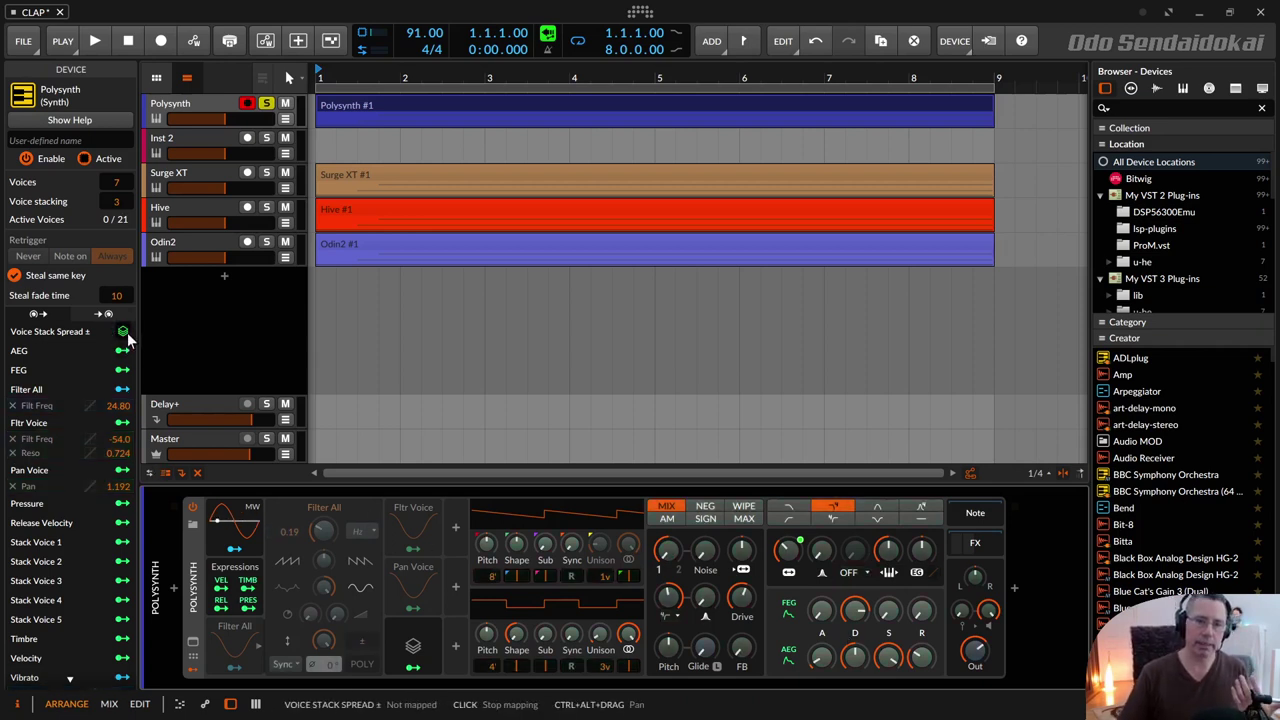
{"action": "left_click_drag", "start_coordinate": [600, 543], "coordinate": [606, 590]}
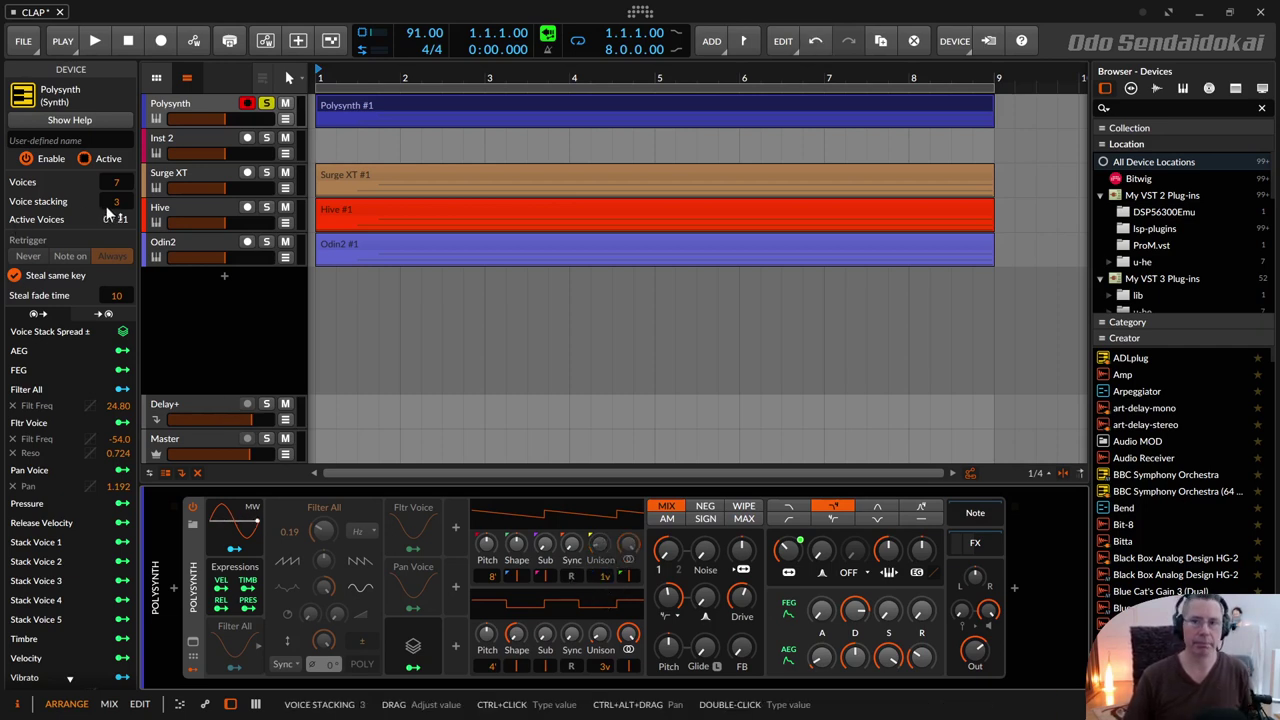
{"action": "left_click_drag", "start_coordinate": [114, 201], "coordinate": [110, 213]}
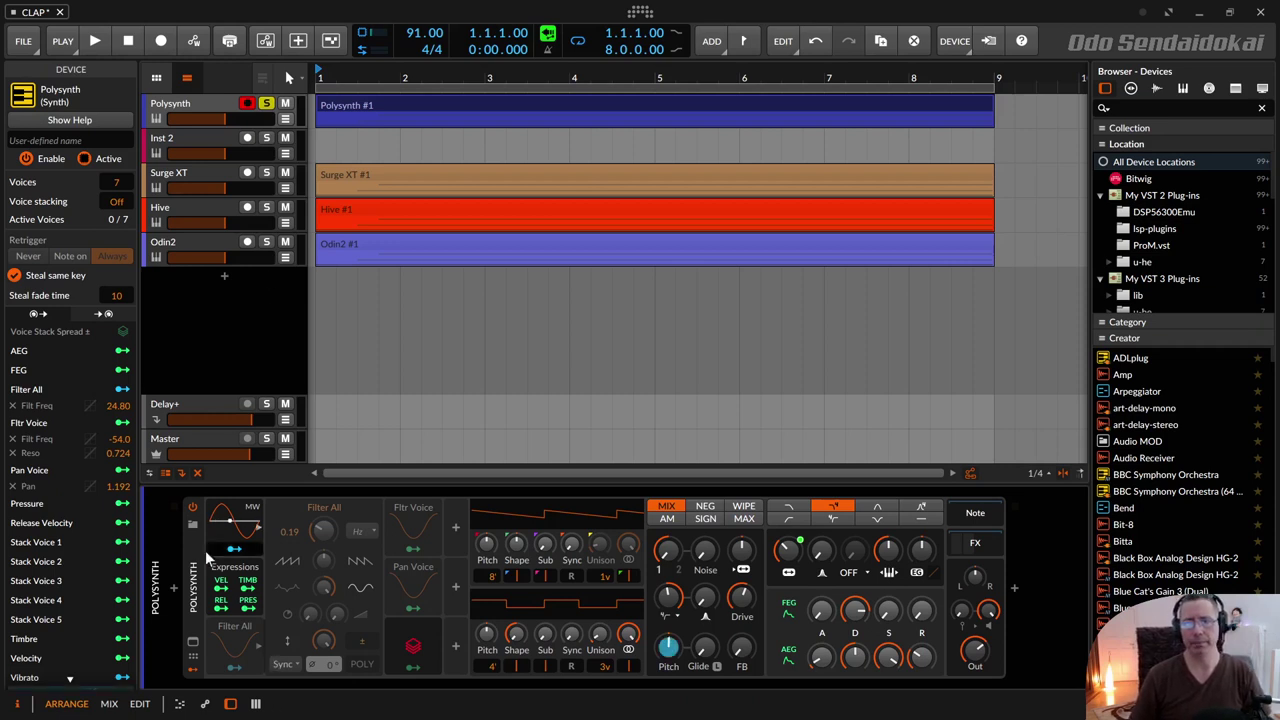
- Select the Polysynth #1 clip and open its three notes in the editor
{"action": "left_click", "coordinate": [388, 108]}
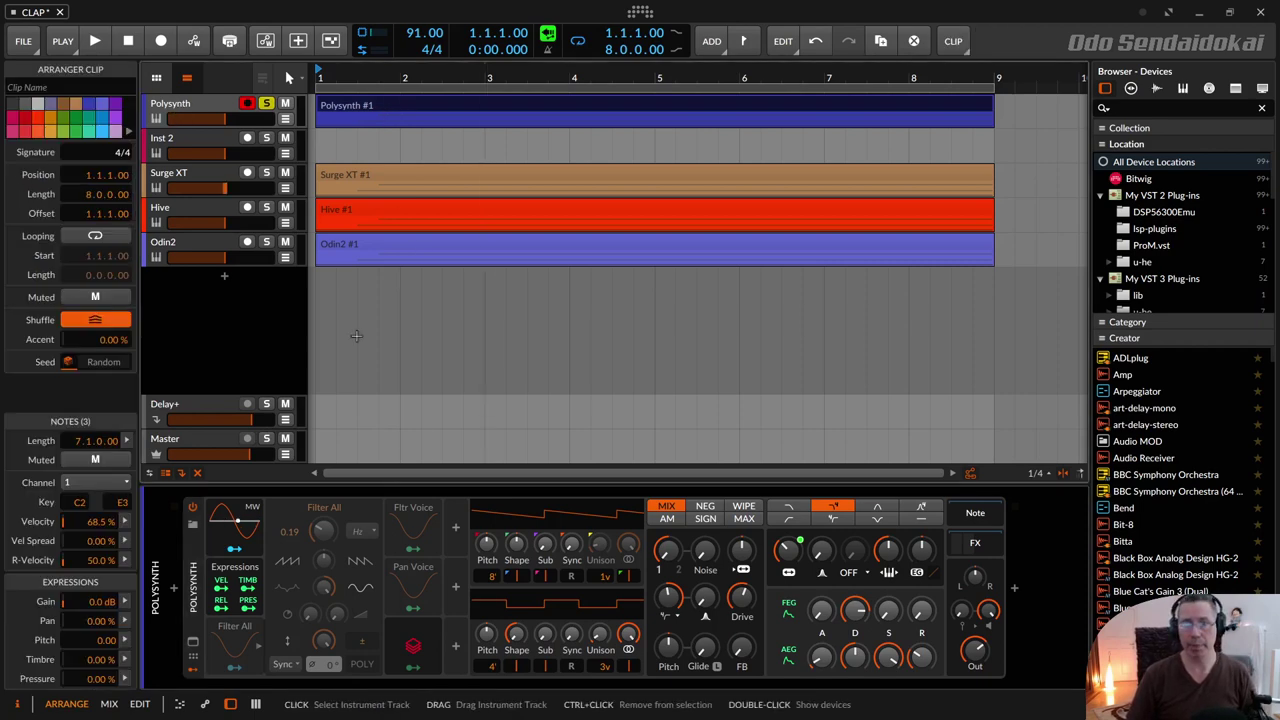
{"action": "left_click", "coordinate": [234, 566]}
{"action": "left_click", "coordinate": [155, 580]}
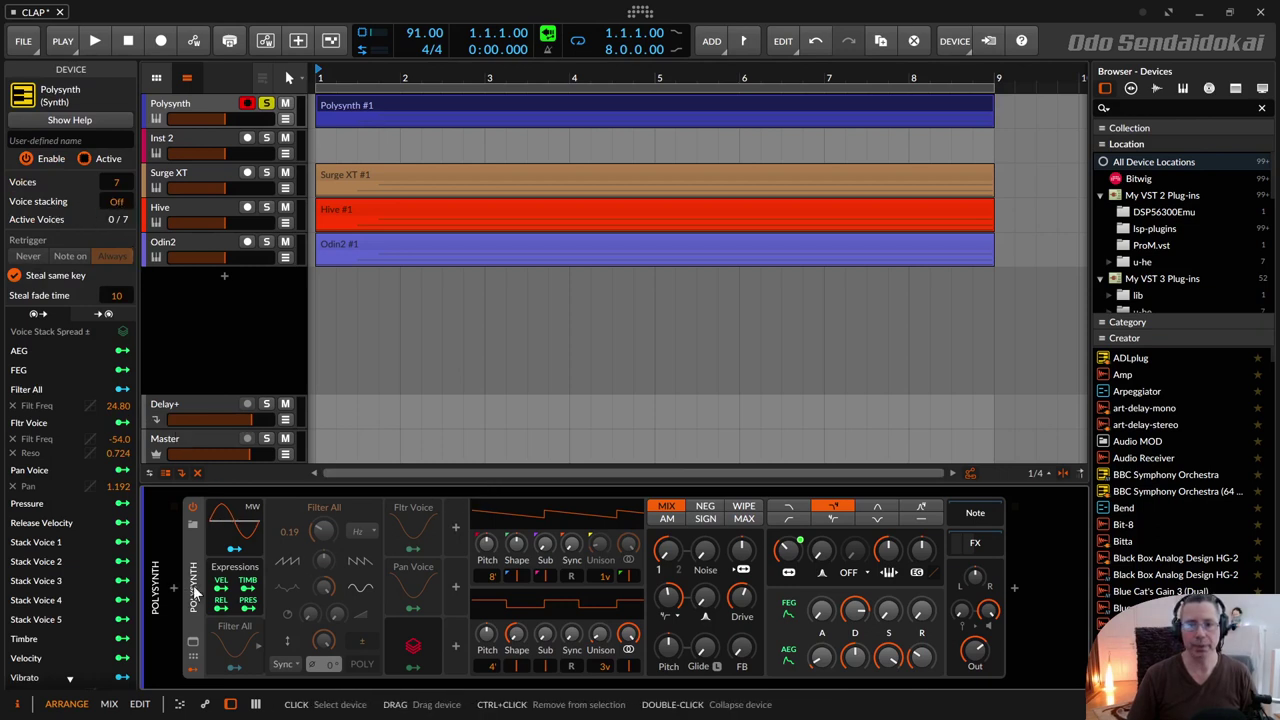
{"action": "left_click", "coordinate": [380, 104]}
{"action": "double_click", "coordinate": [380, 104]}
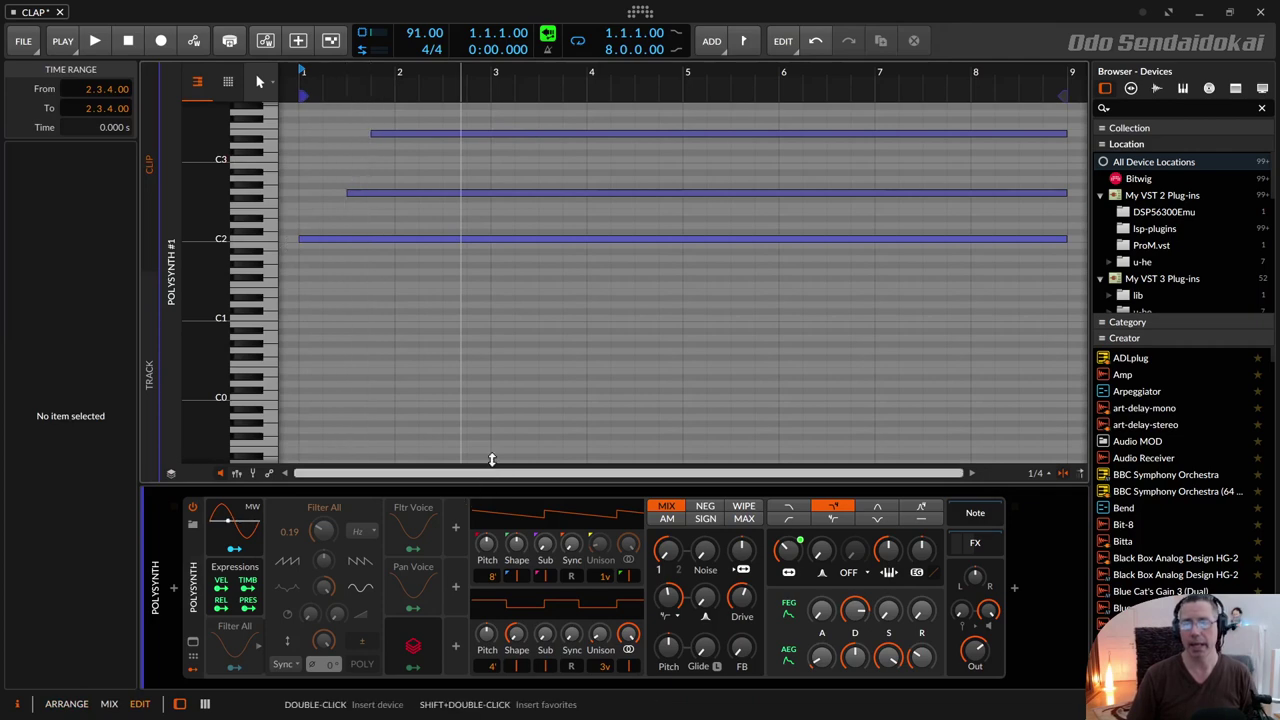
- Play the clip while raising the filter cutoff from 163 Hz to 2.86 kHz, then stop
{"action": "left_click", "coordinate": [100, 39]}
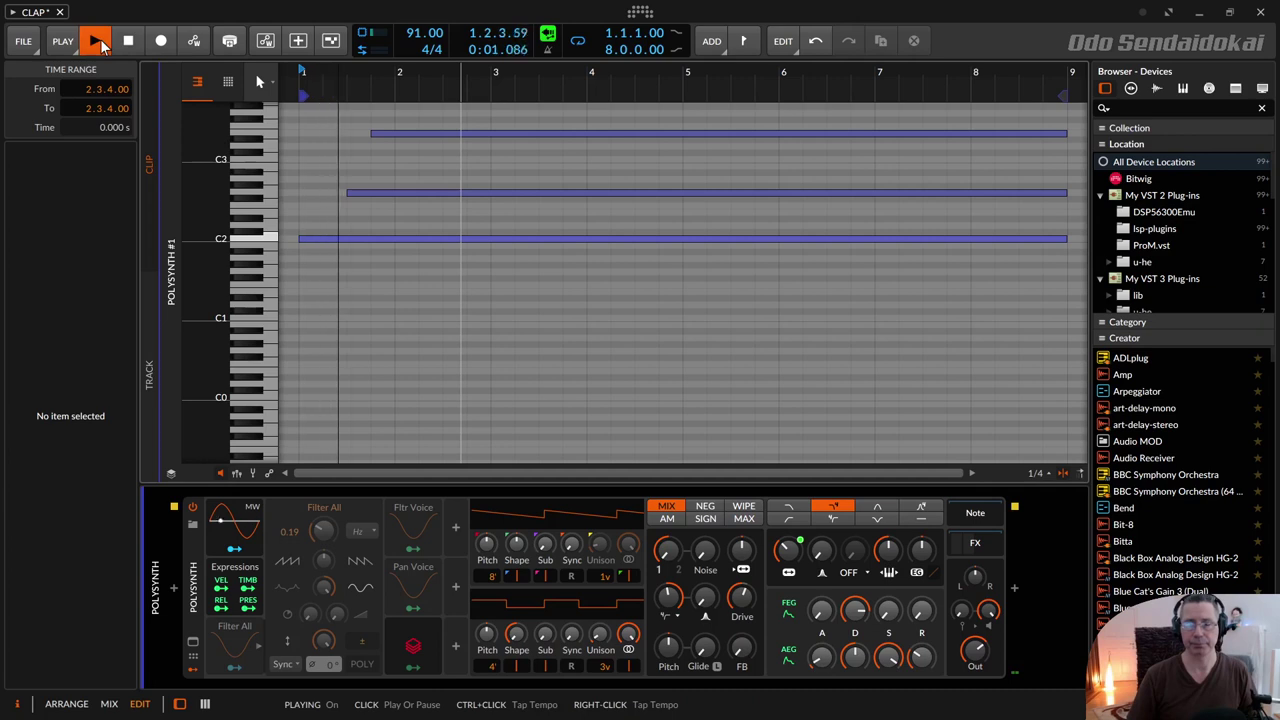
{"action": "left_click", "coordinate": [128, 42]}
{"action": "left_click", "coordinate": [96, 40]}
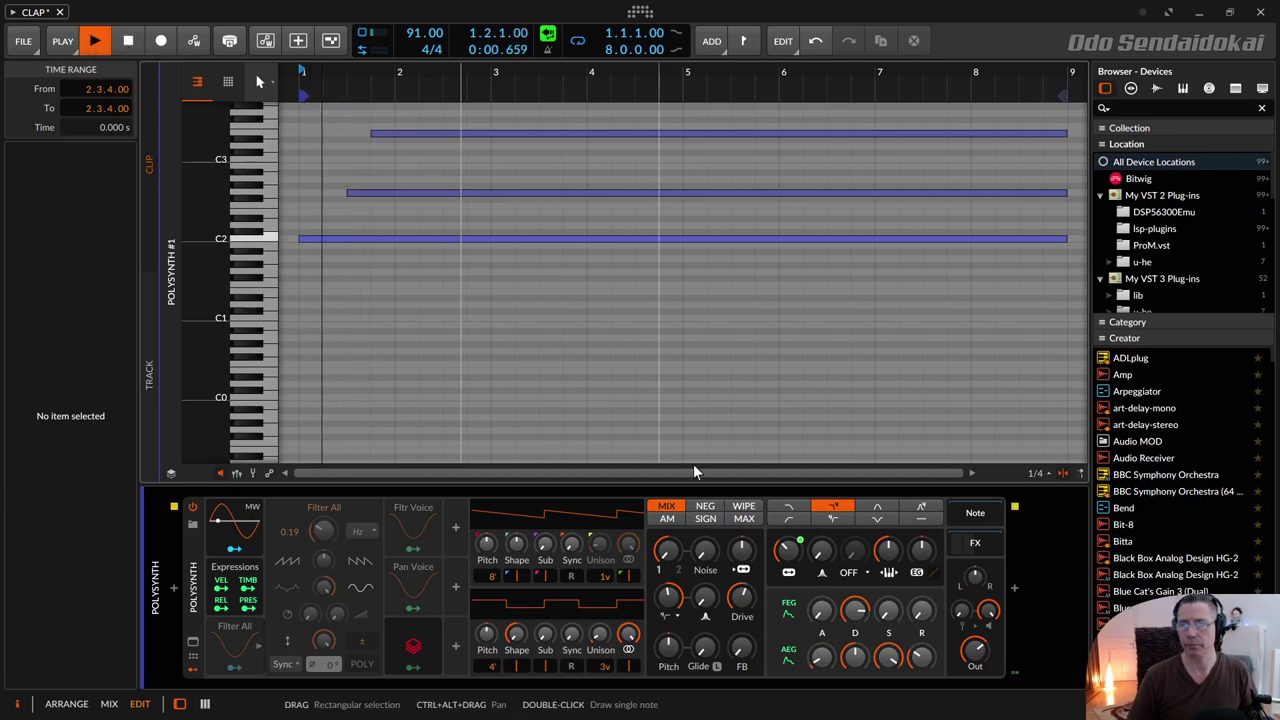
{"action": "left_click_drag", "start_coordinate": [787, 567], "coordinate": [787, 499]}
{"action": "key", "text": "space"}
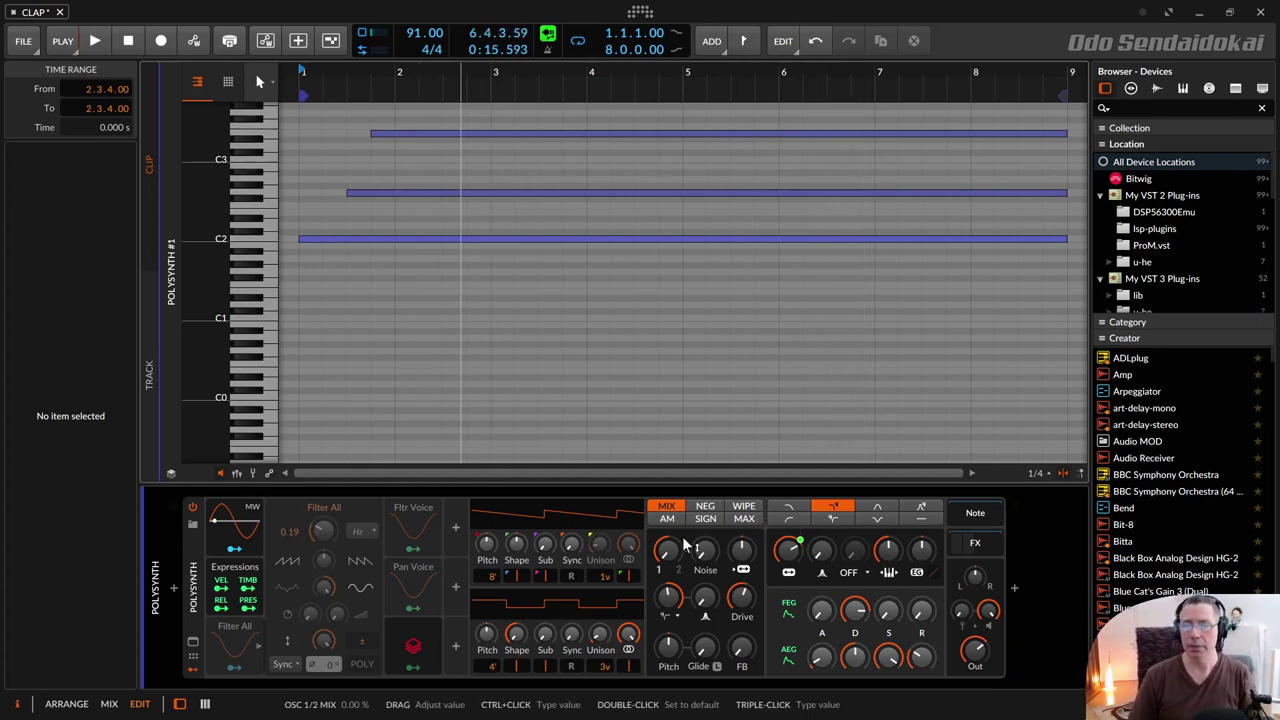
- Set the Filter All LFO to Active and play the clip to hear the cutoff sweep
{"action": "right_click", "coordinate": [228, 634]}
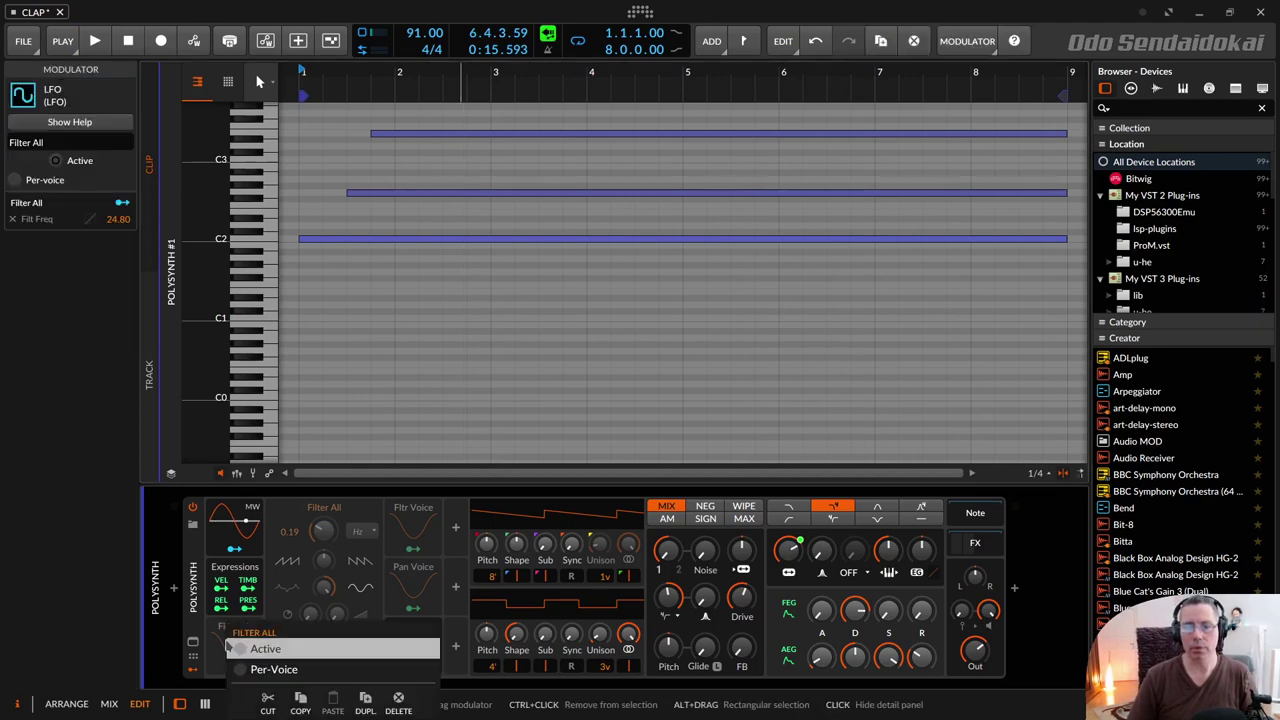
{"action": "left_click", "coordinate": [245, 649]}
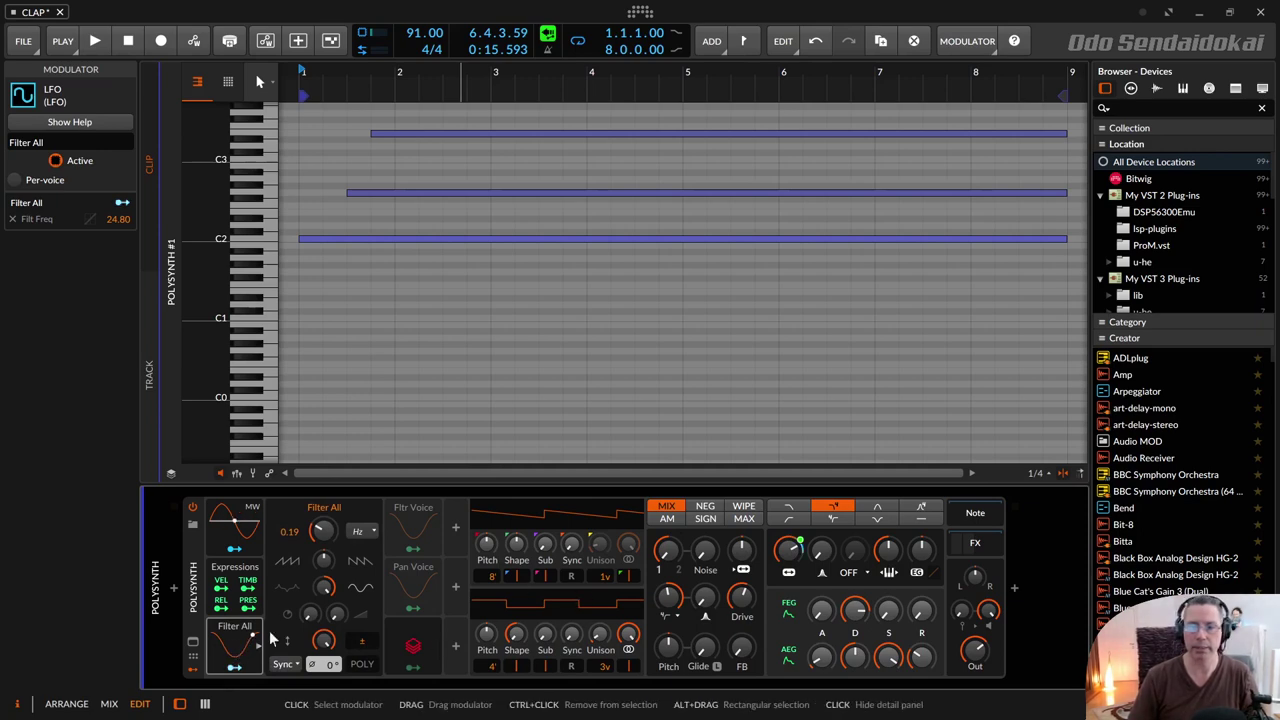
{"action": "key", "text": "space"}
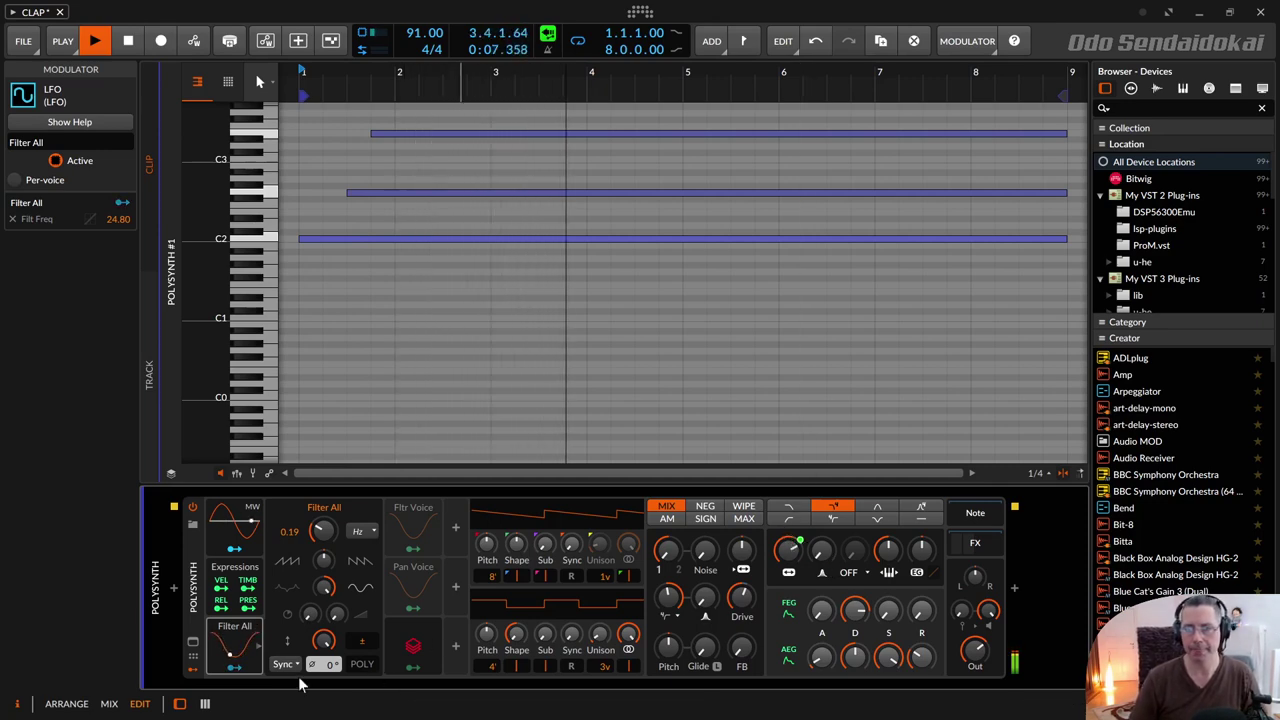
{"action": "key", "text": "space"}
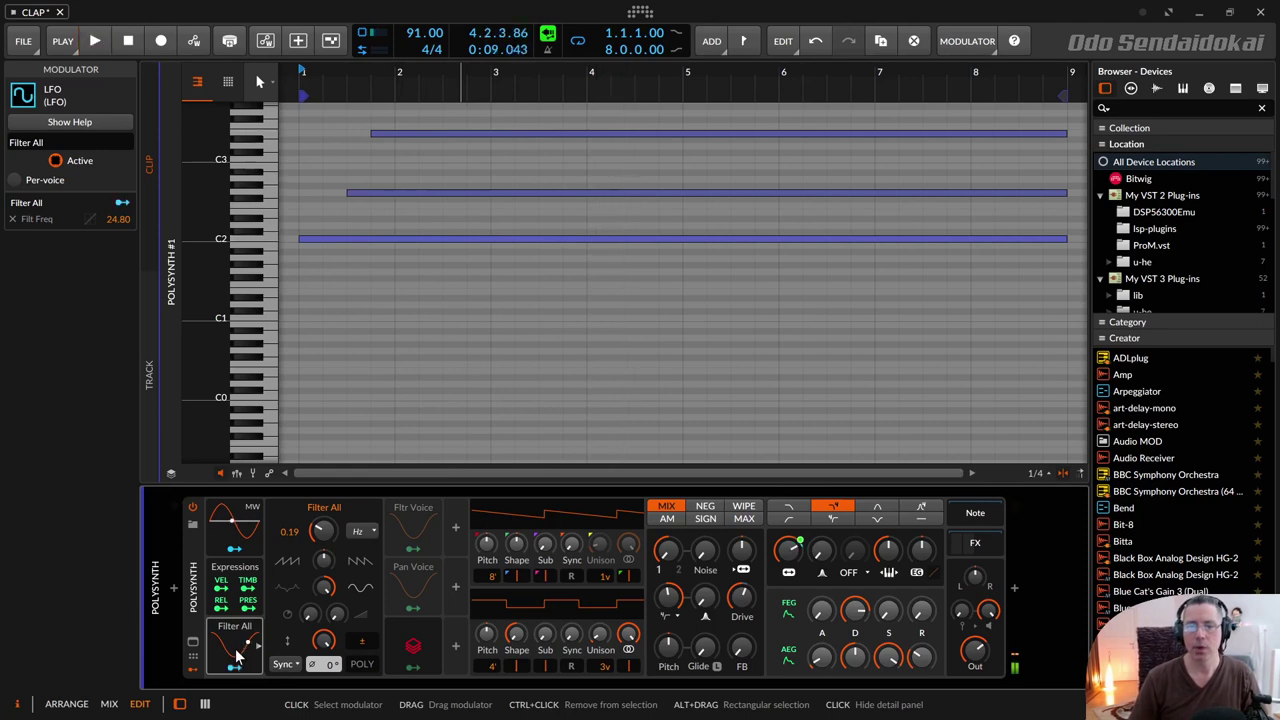
- Deactivate the Filter All LFO, activate the per-voice Fltr Voice LFO, and audition the clip
{"action": "right_click", "coordinate": [237, 655]}
{"action": "left_click", "coordinate": [265, 648]}
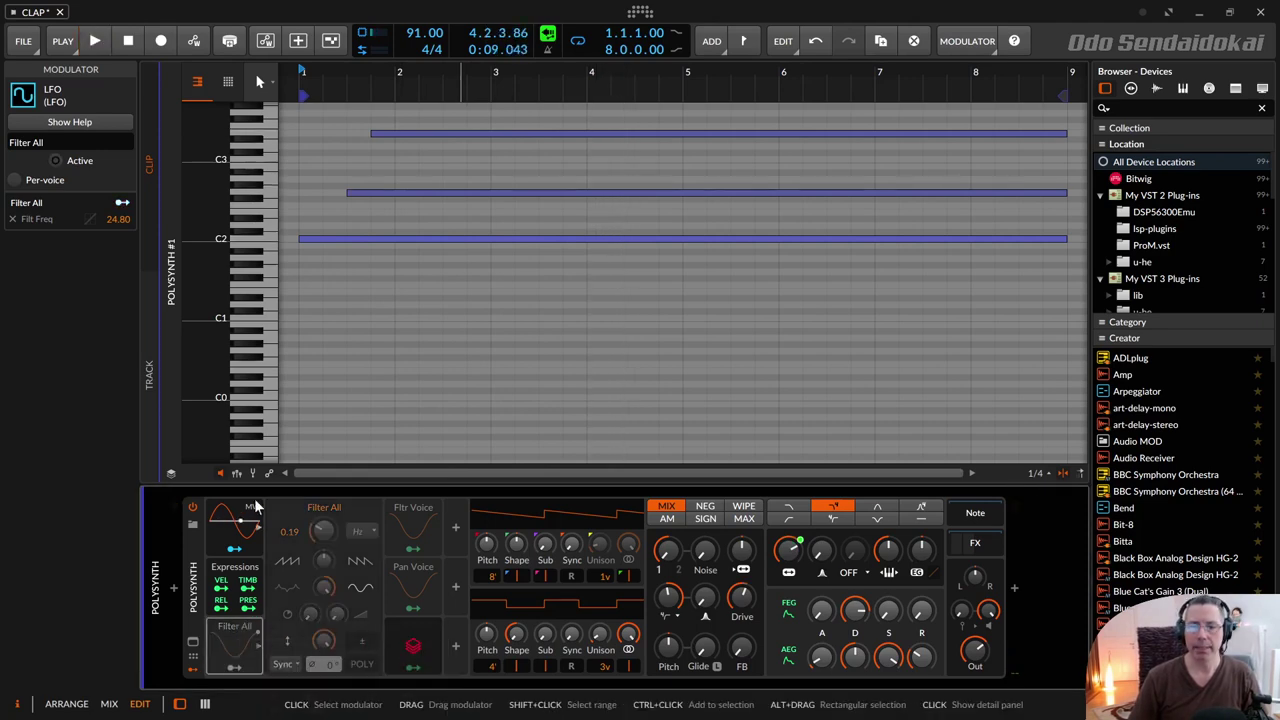
{"action": "right_click", "coordinate": [415, 528]}
{"action": "left_click", "coordinate": [424, 542]}
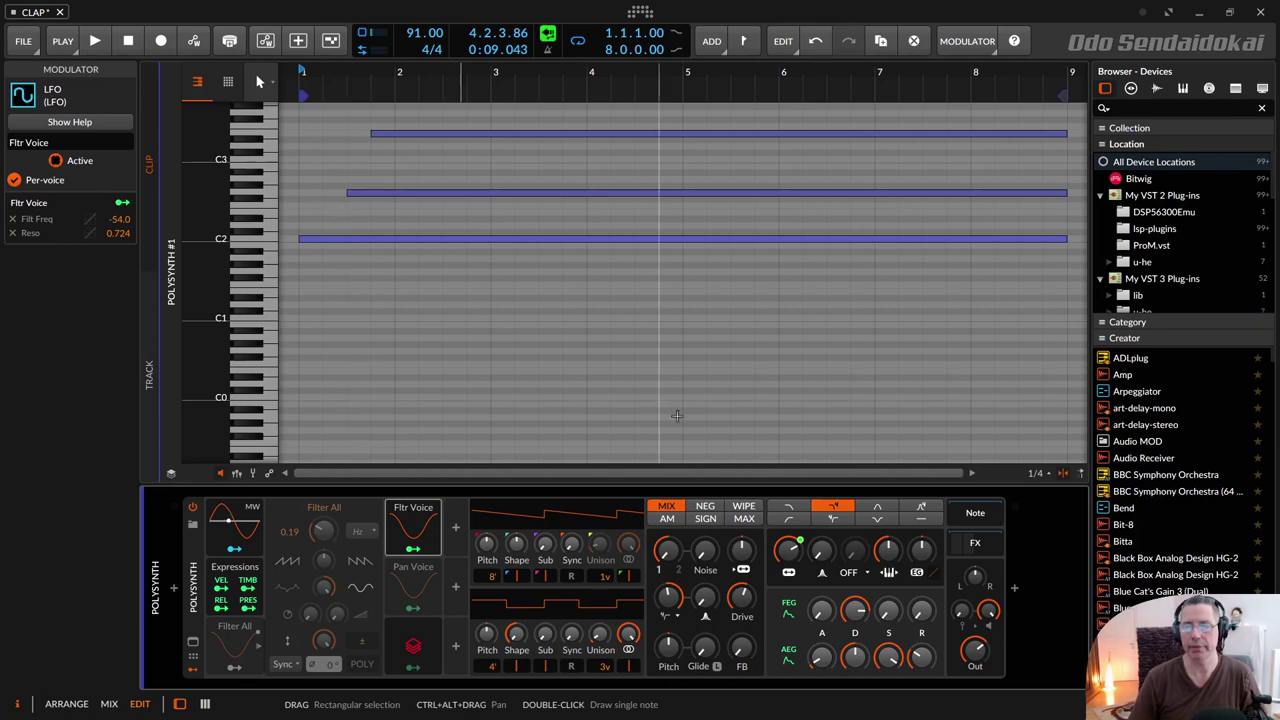
{"action": "key", "text": "space"}
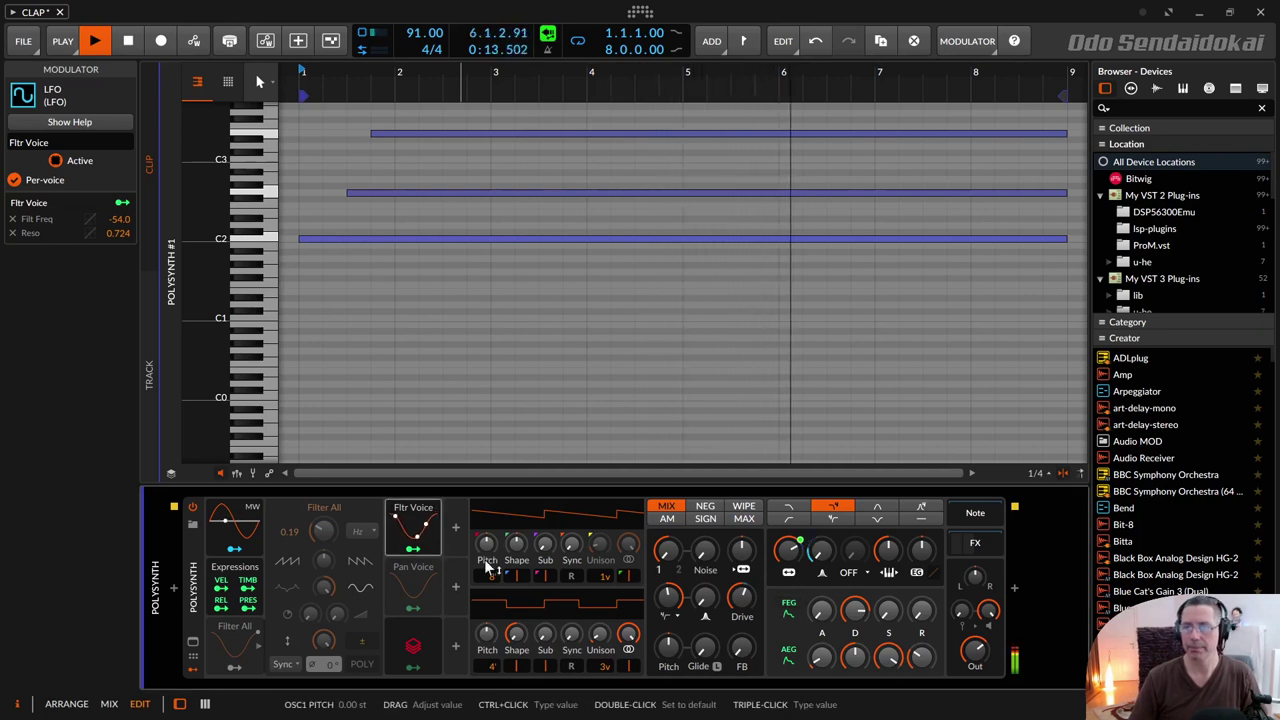
{"action": "key", "text": "space"}
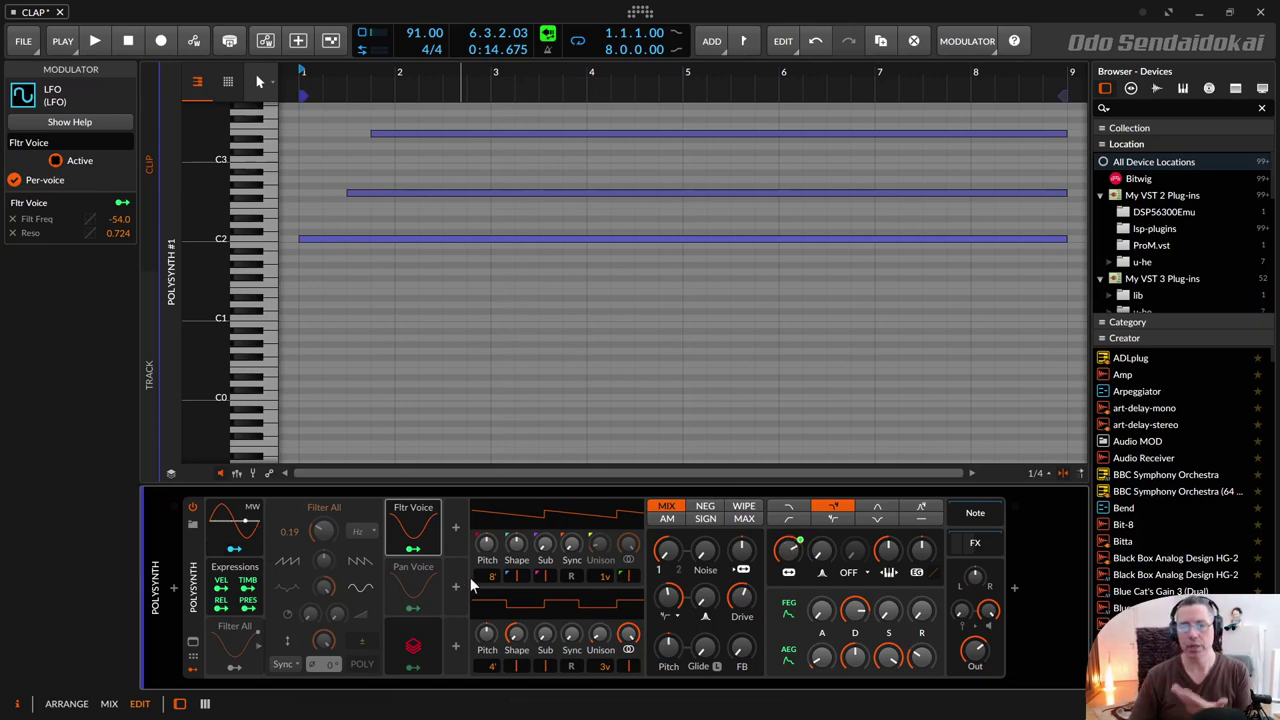
- Set the per-voice Pan Voice LFO to Active and start playback to hear it
{"action": "left_click", "coordinate": [428, 585]}
{"action": "left_click", "coordinate": [428, 585]}
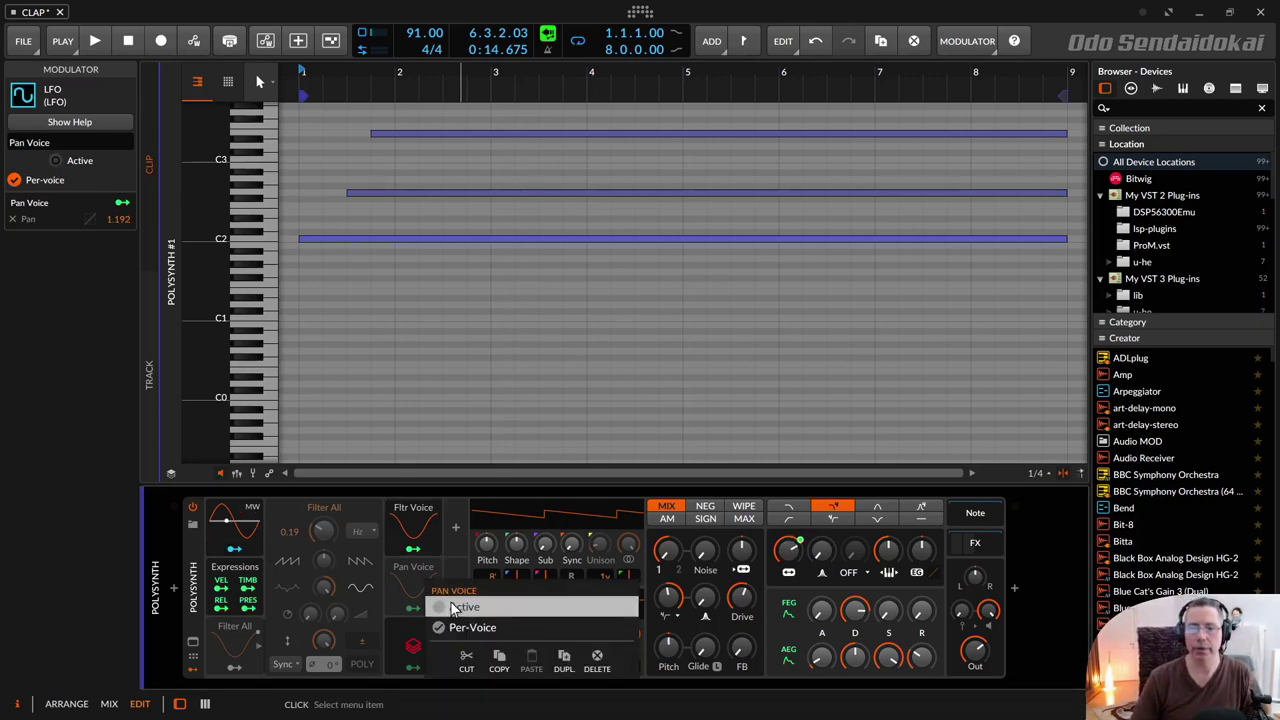
{"action": "left_click", "coordinate": [440, 606]}
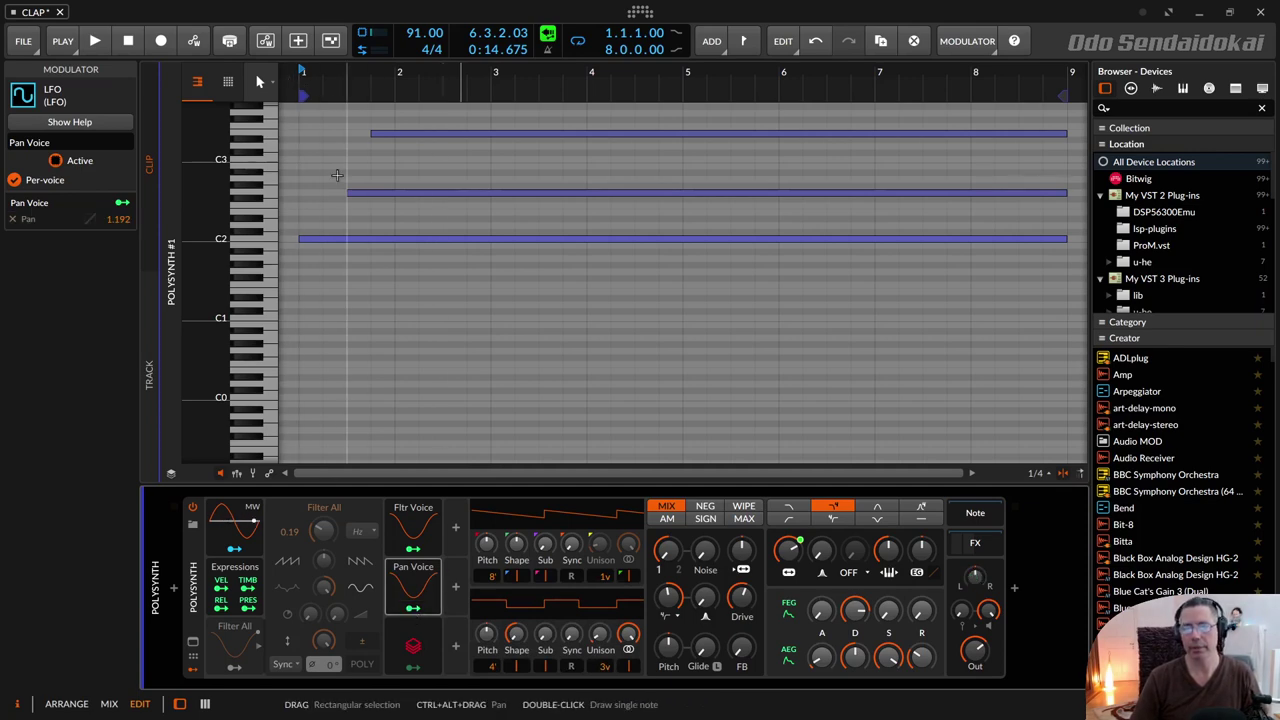
{"action": "left_click", "coordinate": [95, 41]}
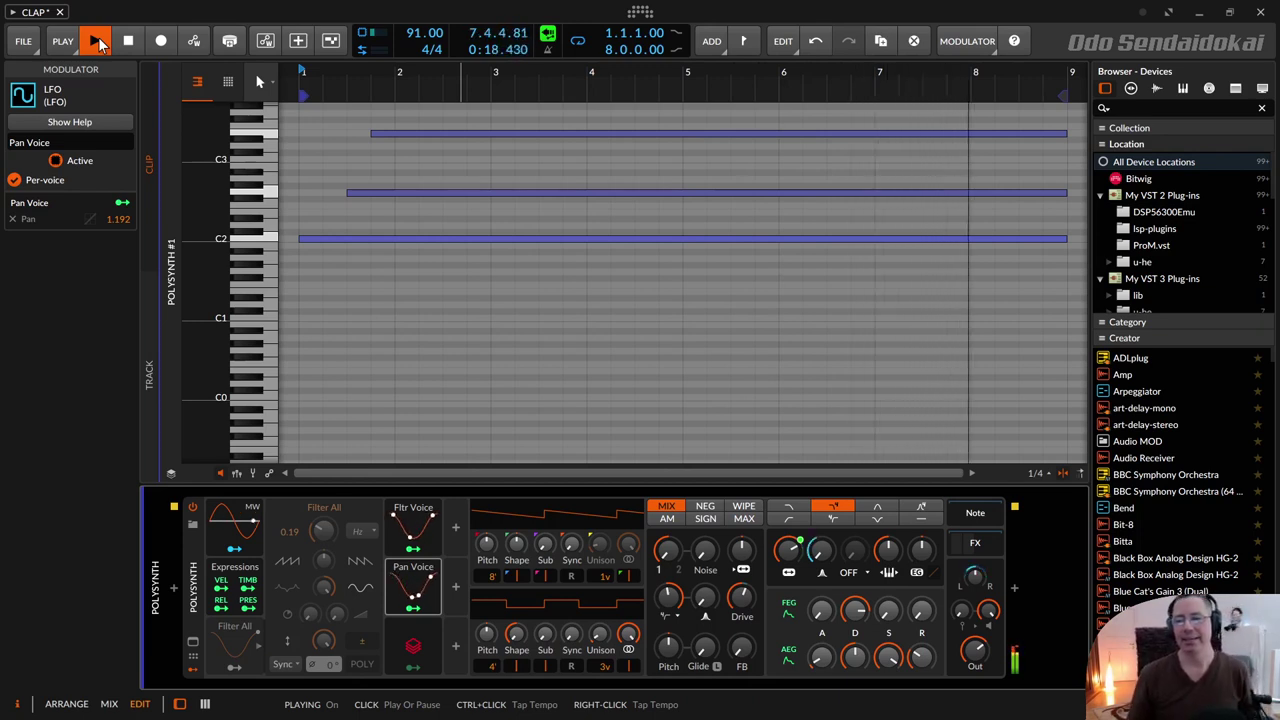
{"action": "left_click", "coordinate": [97, 41]}
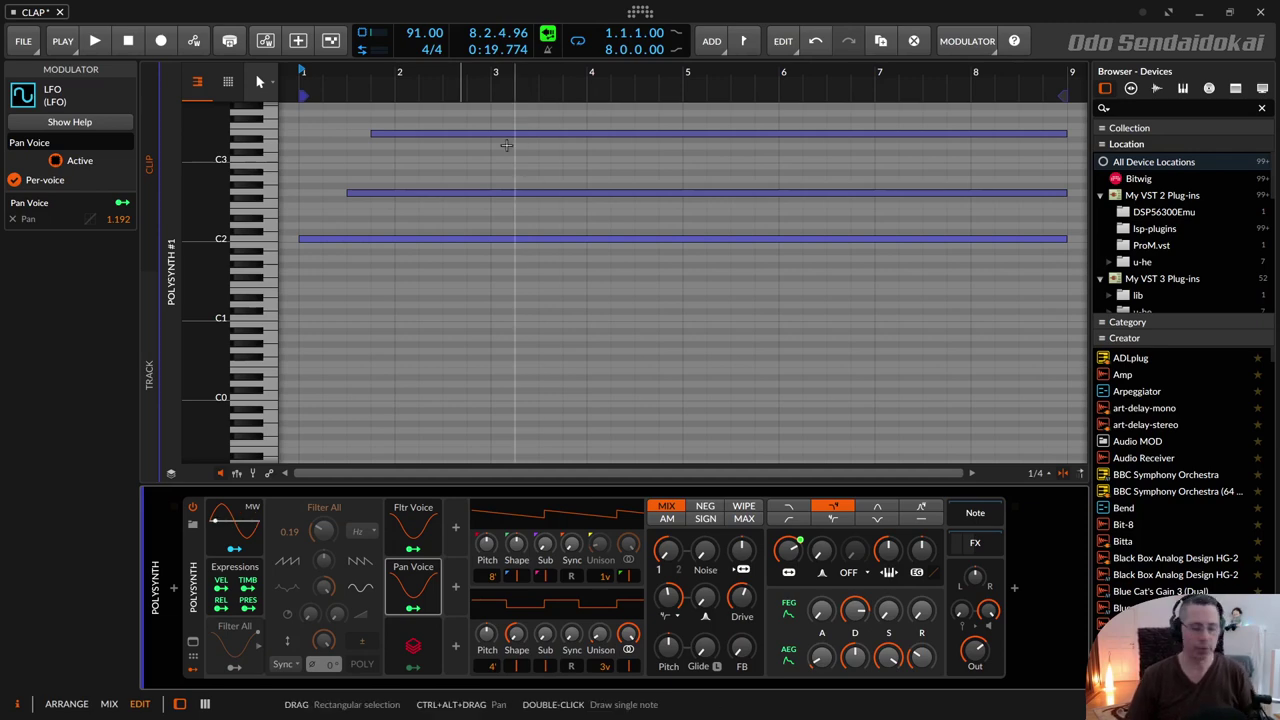
- Back in Arrange view, unsolo Polysynth and search Inst 2's device browser for 'surg'
{"action": "key", "text": "alt+1"}
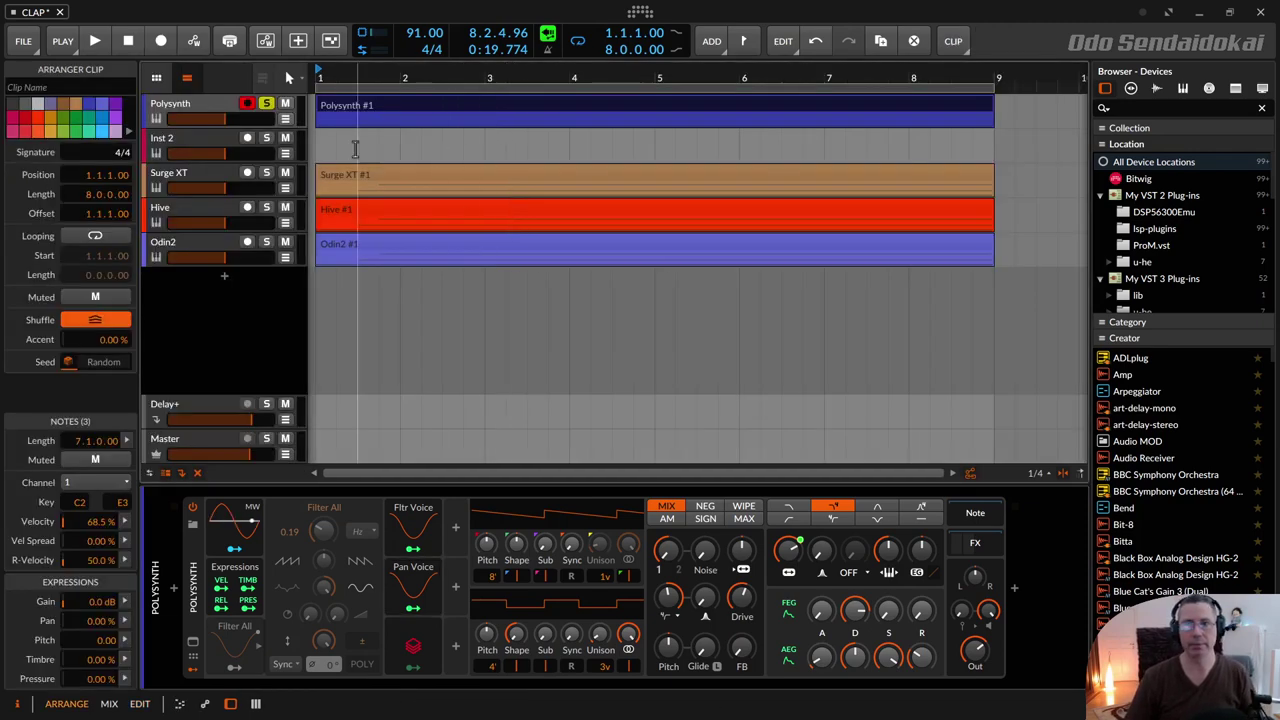
{"action": "left_click", "coordinate": [266, 104]}
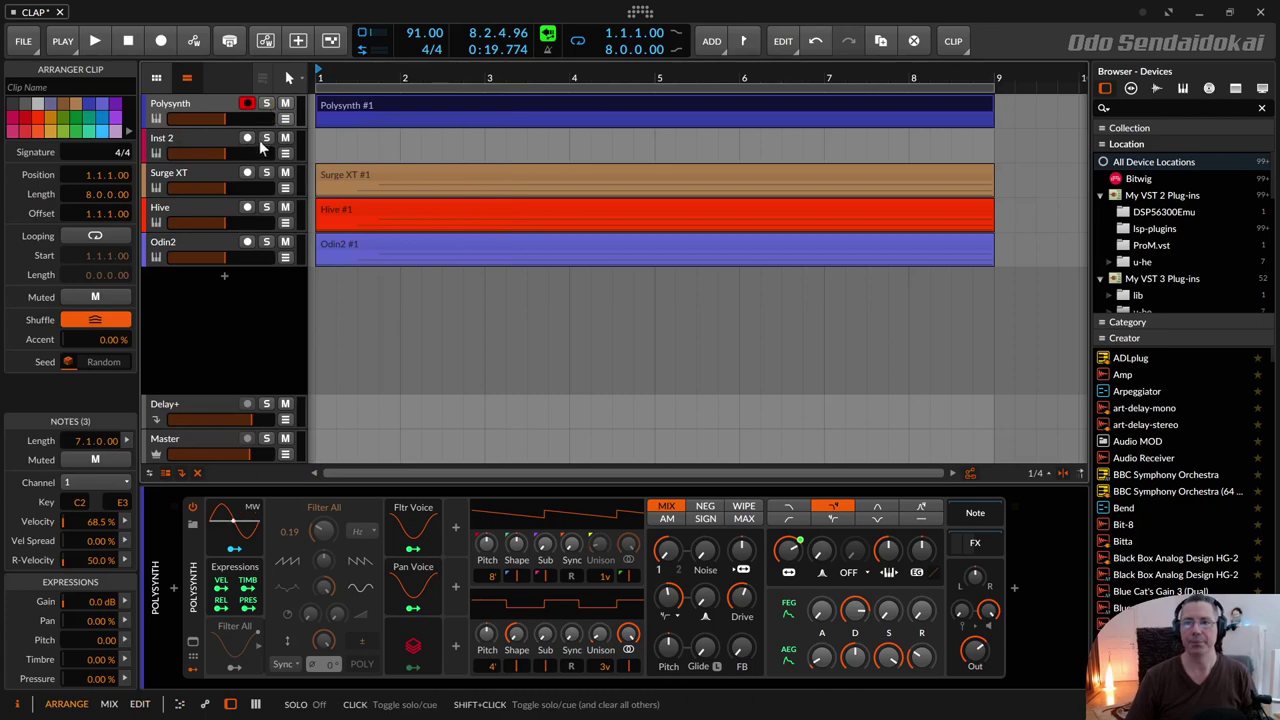
{"action": "left_click", "coordinate": [205, 134]}
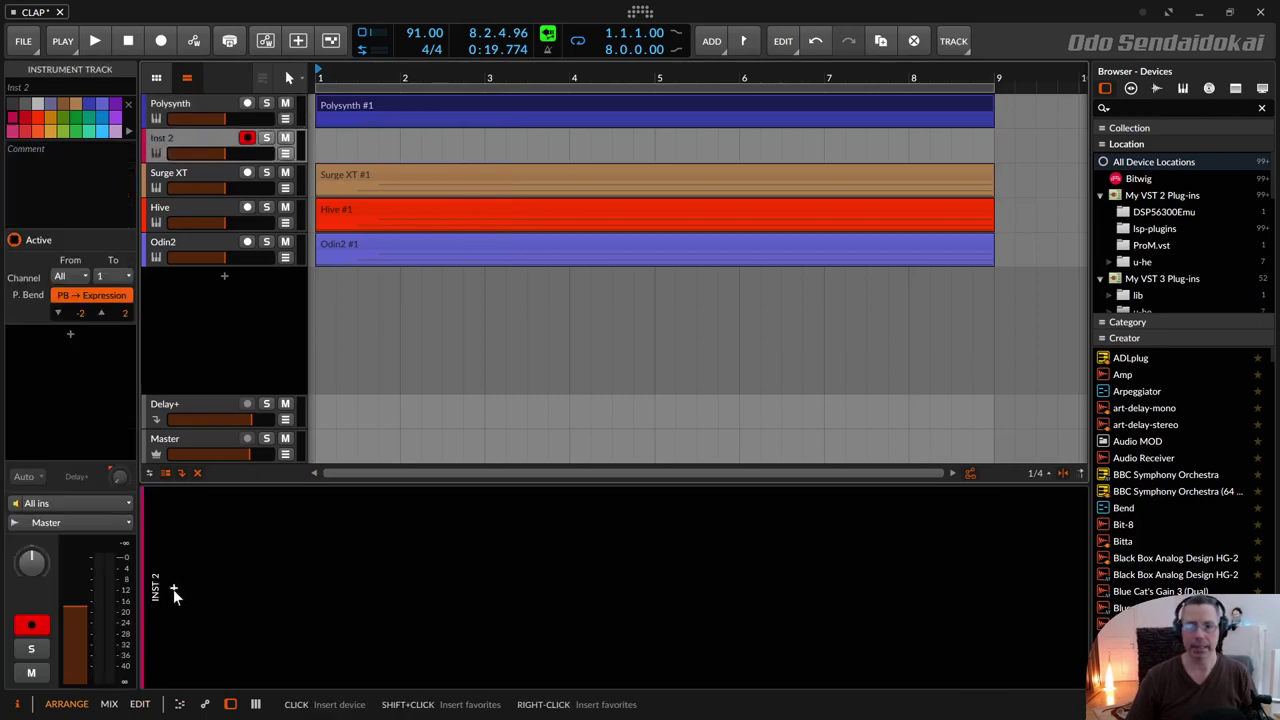
{"action": "left_click", "coordinate": [173, 588]}
{"action": "type", "text": "surg"}
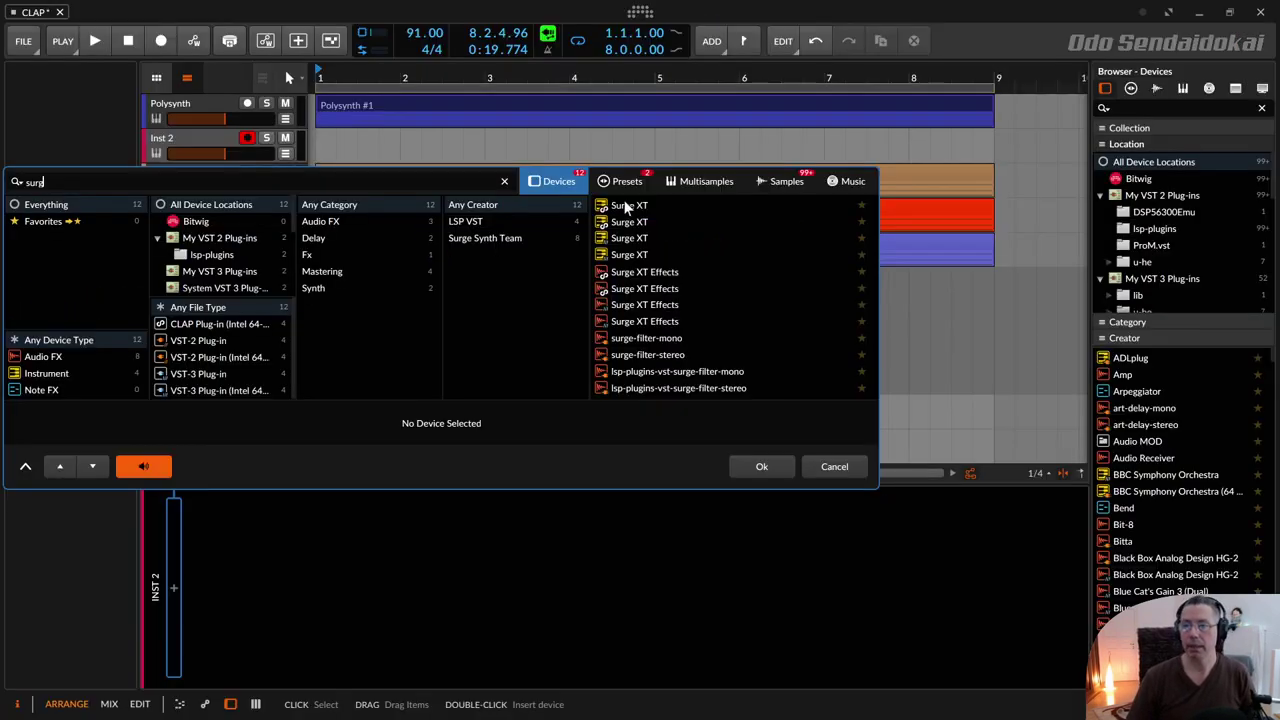
- Preview the Surge XT entries, including the CLAP version, then cancel adding a device
{"action": "left_click", "coordinate": [626, 206]}
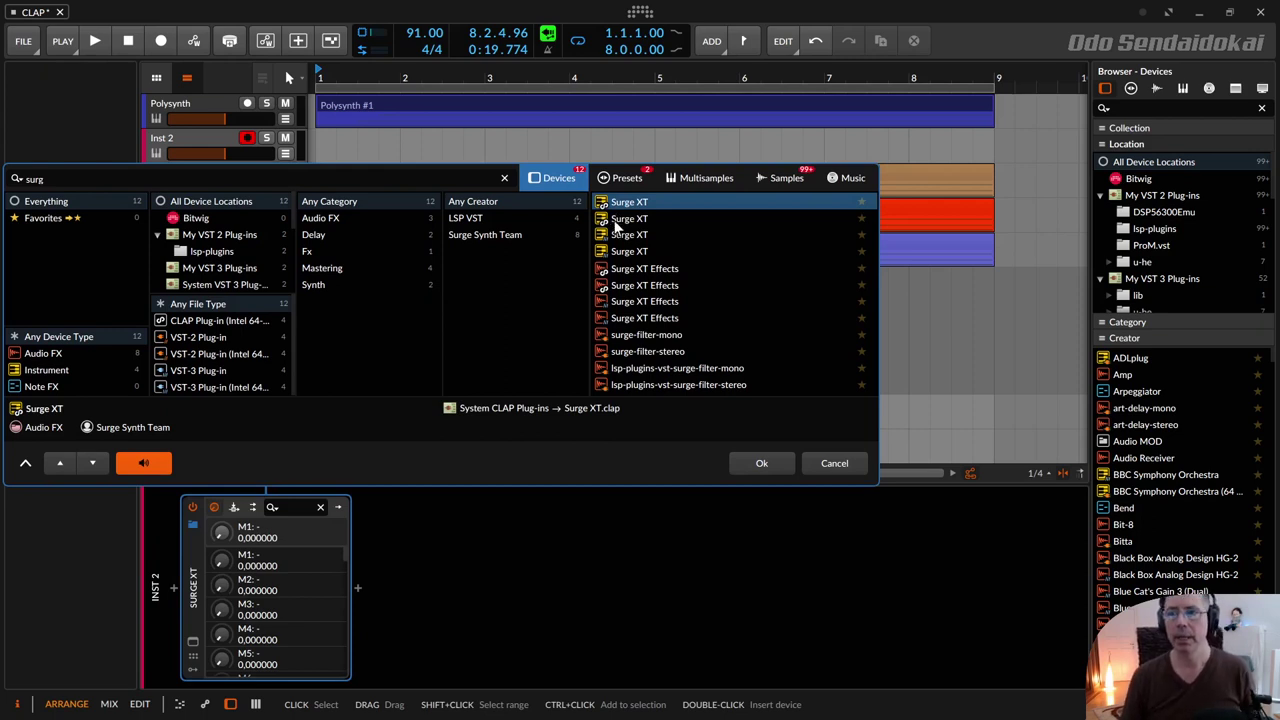
{"action": "left_click", "coordinate": [615, 220]}
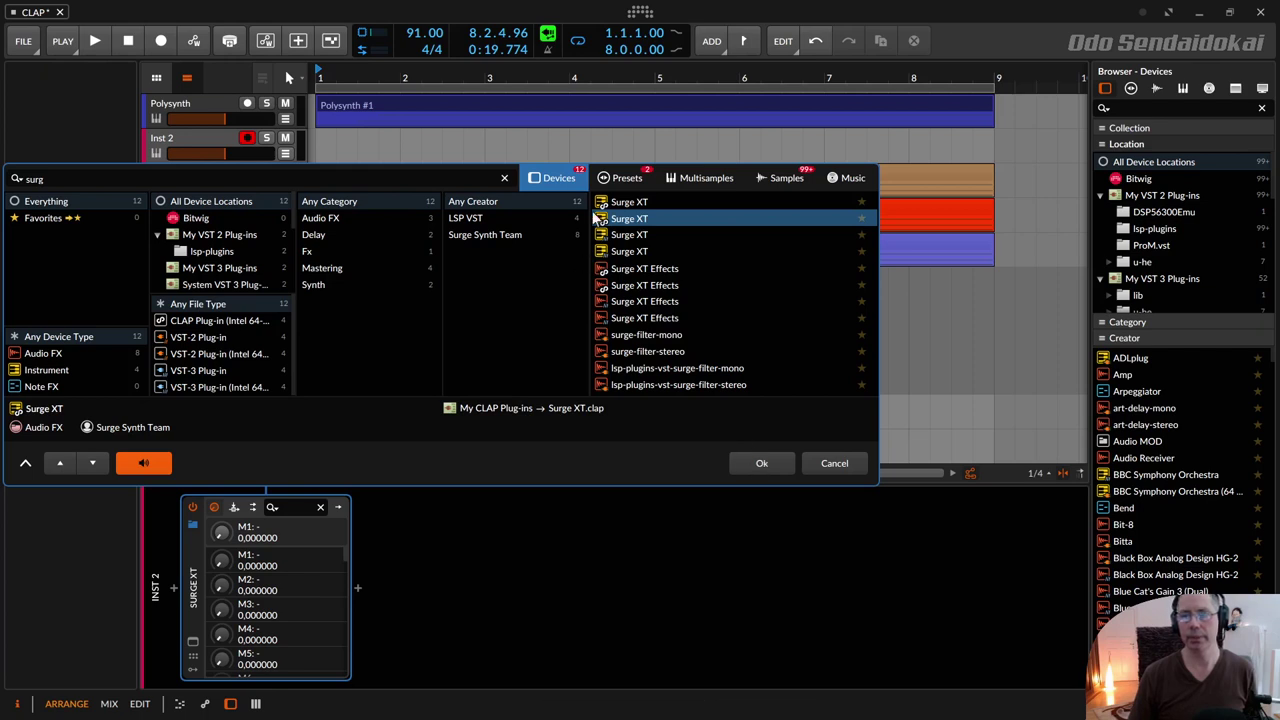
{"action": "left_click", "coordinate": [856, 466]}
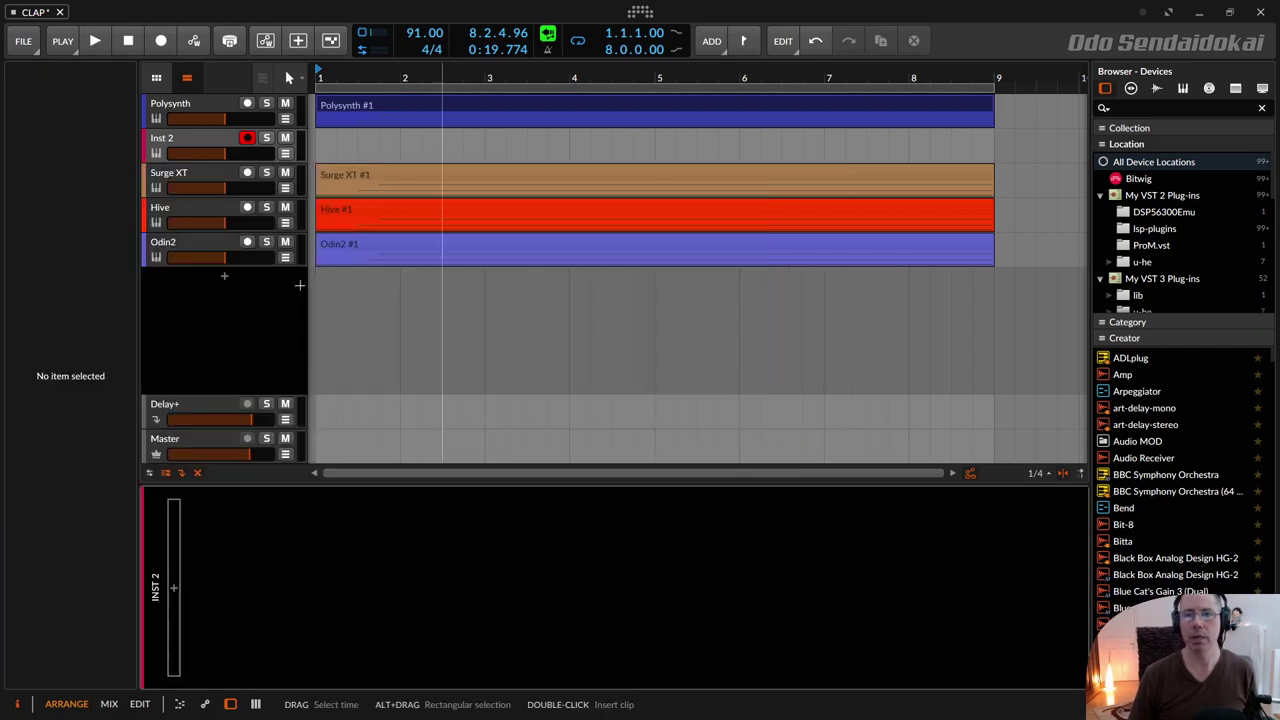
- Delete the empty Inst 2 track, solo the Surge XT track and show its plug-in window
{"action": "left_click", "coordinate": [170, 139]}
{"action": "key", "text": "Delete"}
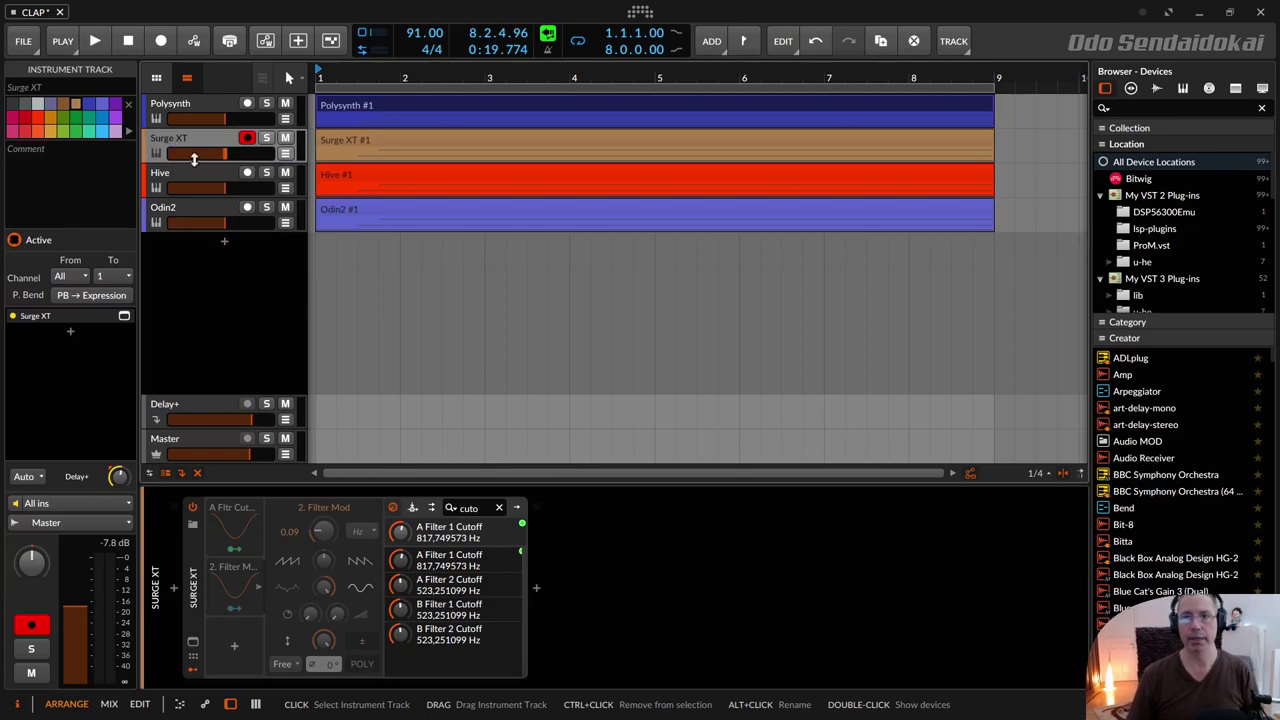
{"action": "left_click", "coordinate": [268, 137]}
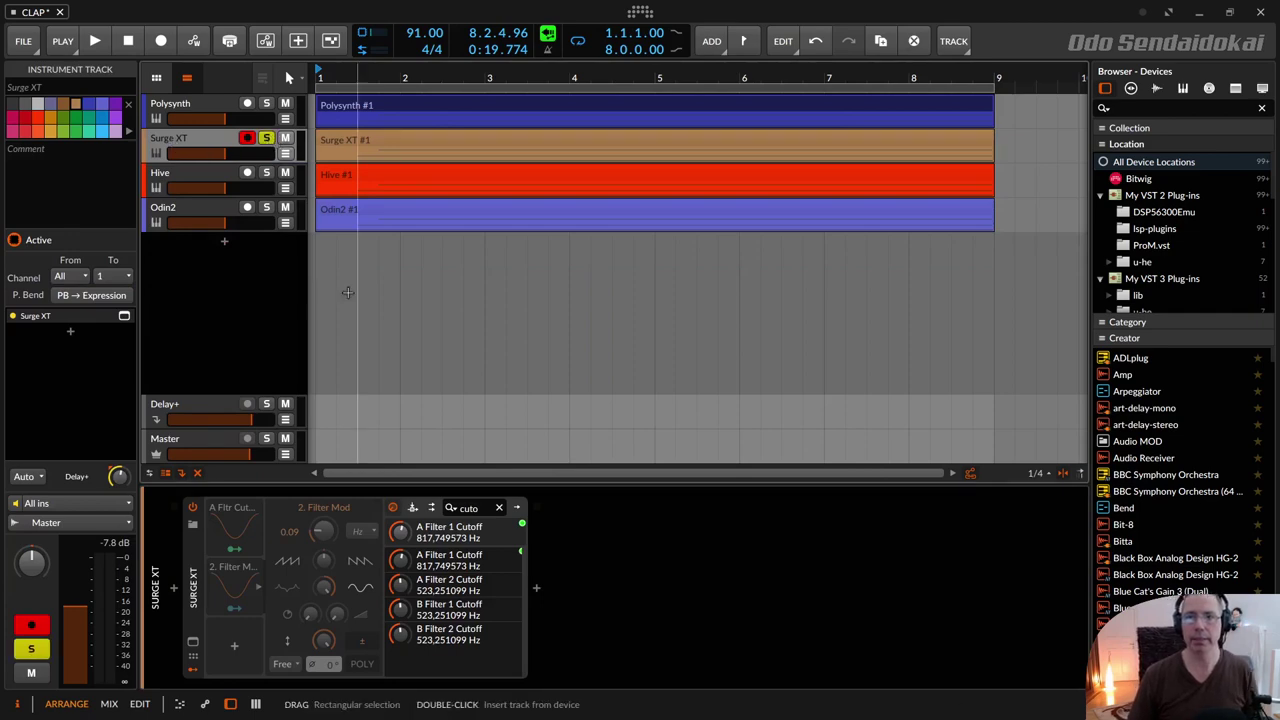
{"action": "left_click", "coordinate": [193, 641]}
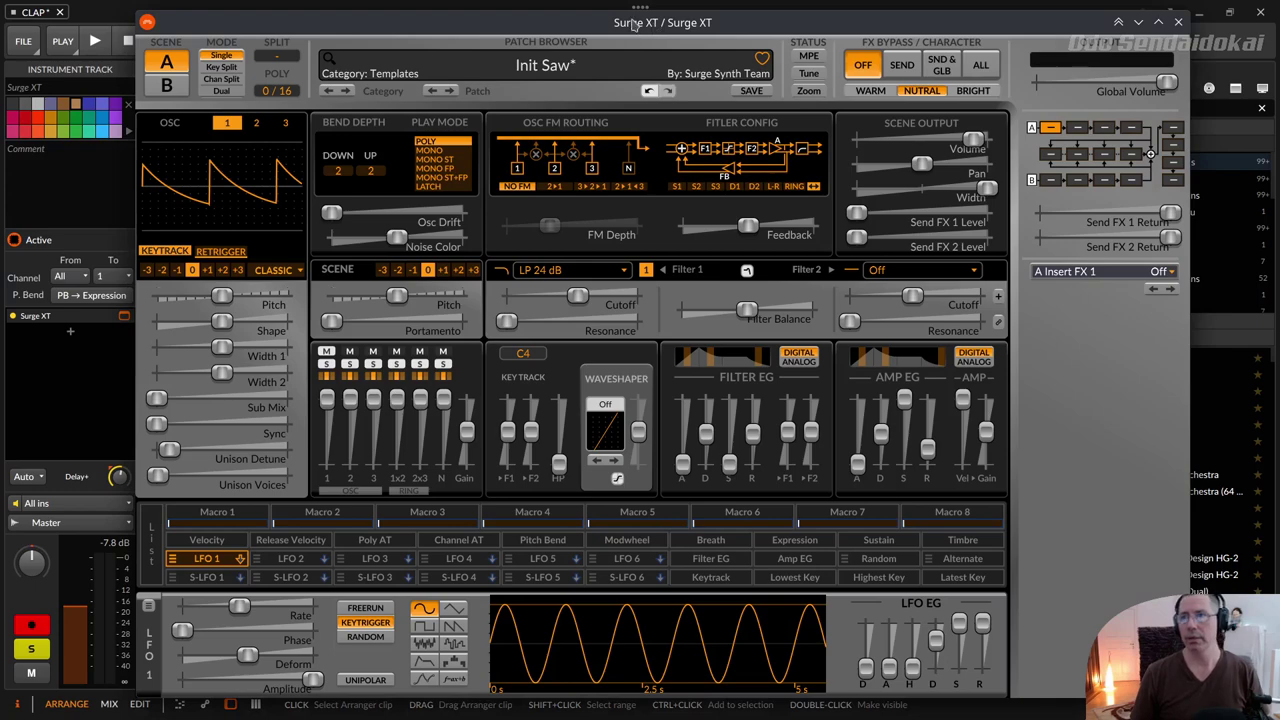
- Move the Surge XT window to the right and open the Surge XT #1 clip's notes
{"action": "left_click_drag", "start_coordinate": [632, 22], "coordinate": [702, 12]}
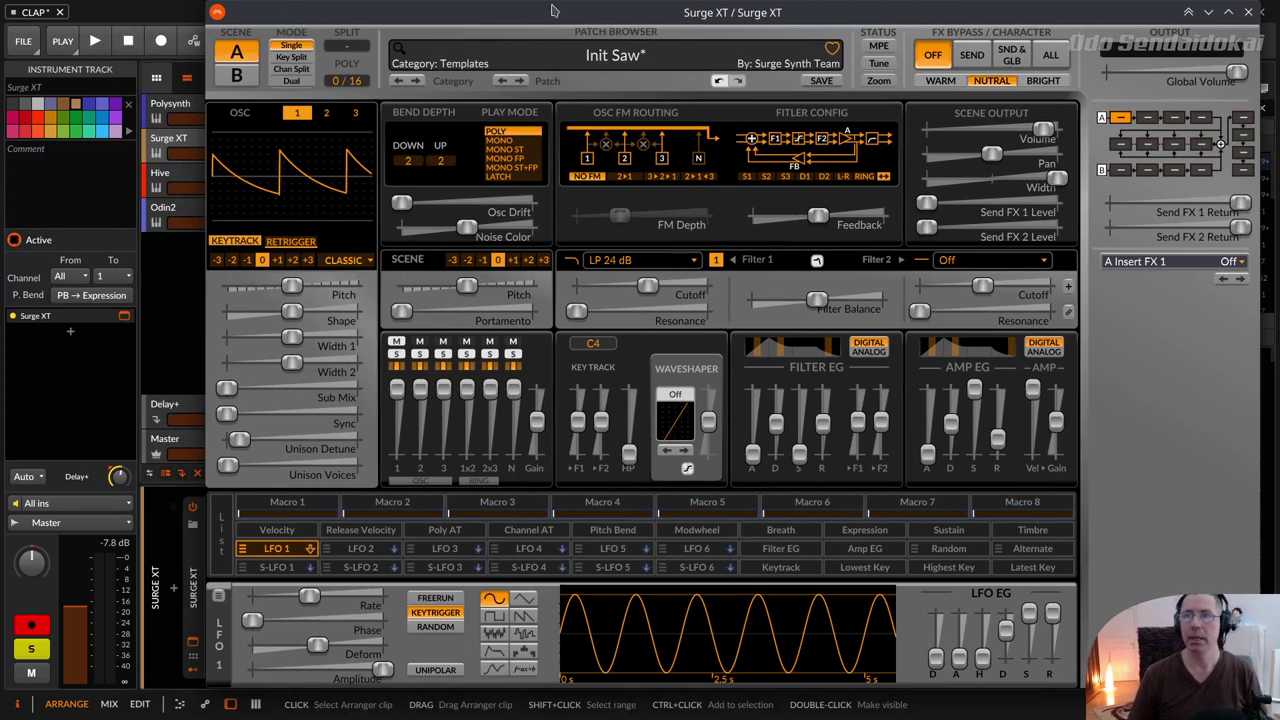
{"action": "left_click_drag", "start_coordinate": [455, 14], "coordinate": [478, 28]}
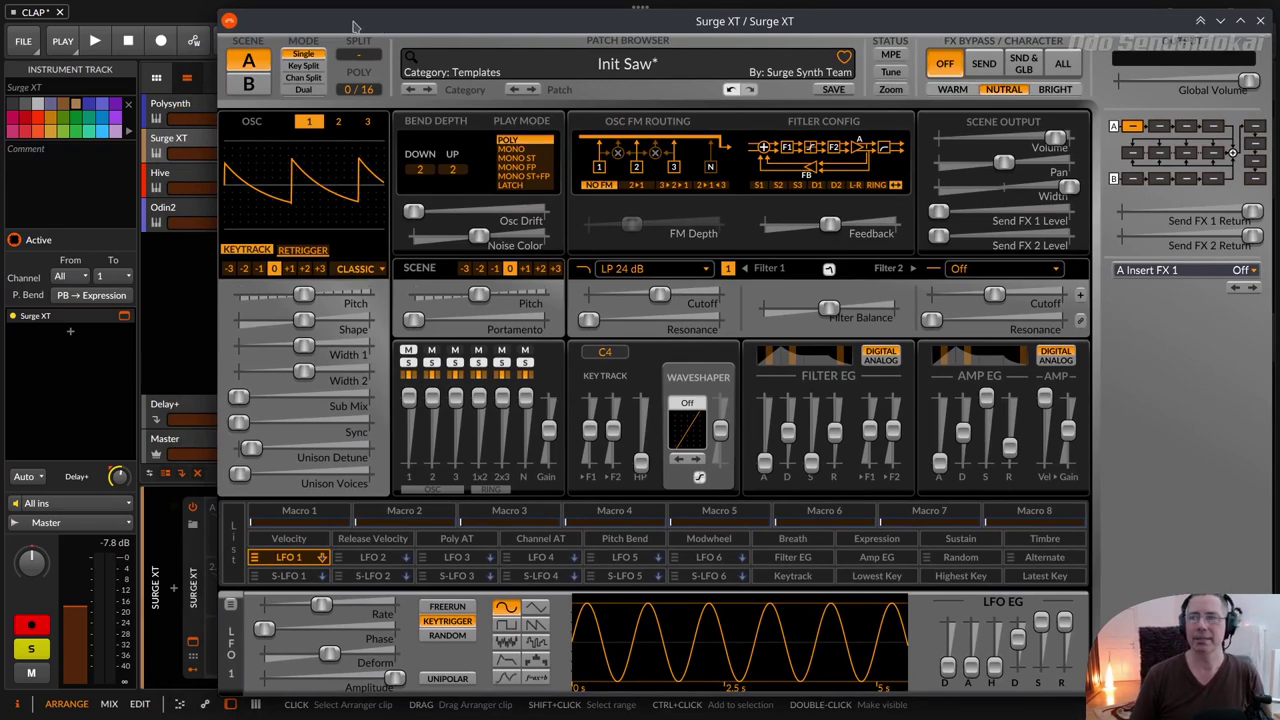
{"action": "left_click_drag", "start_coordinate": [290, 22], "coordinate": [513, 27]}
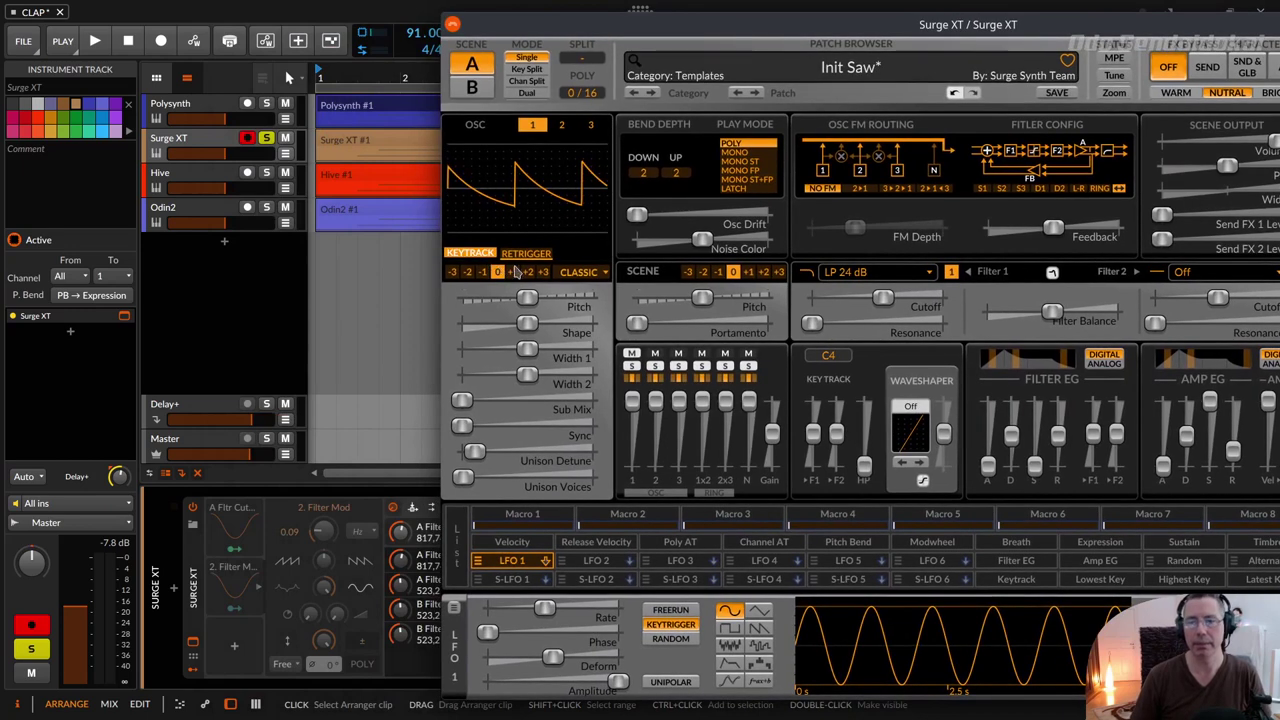
{"action": "left_click", "coordinate": [366, 144]}
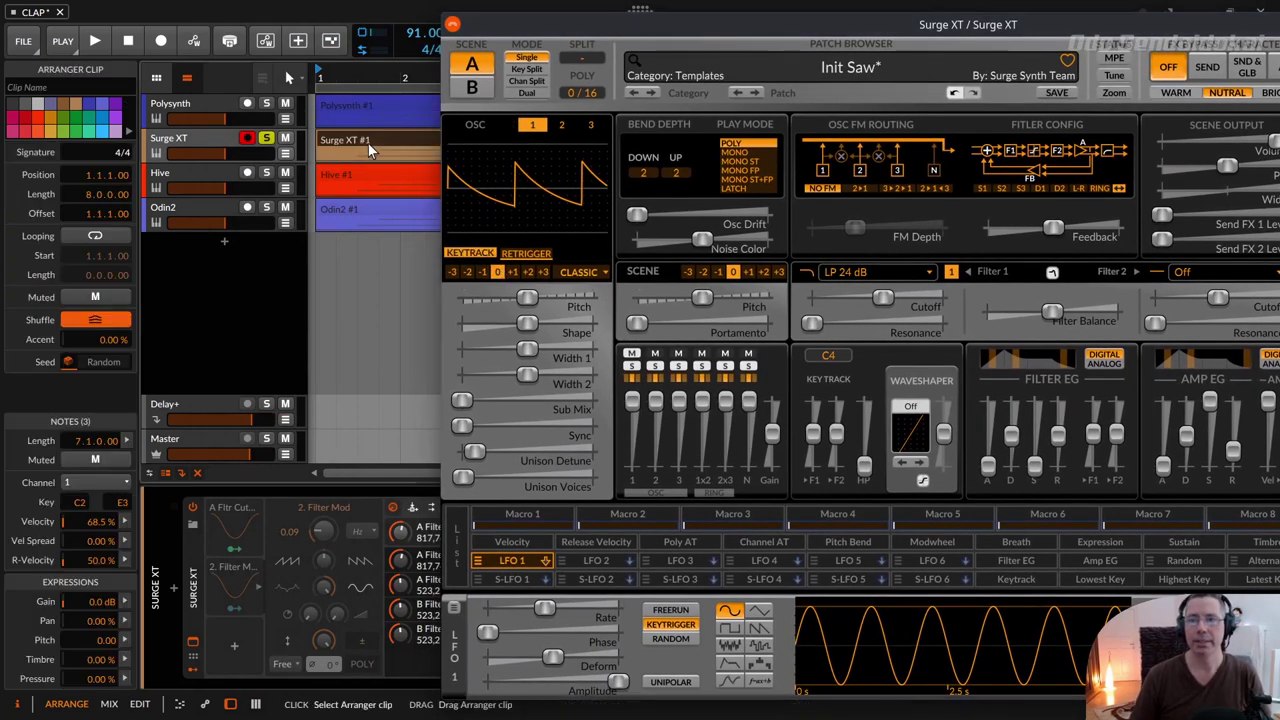
{"action": "double_click", "coordinate": [368, 144]}
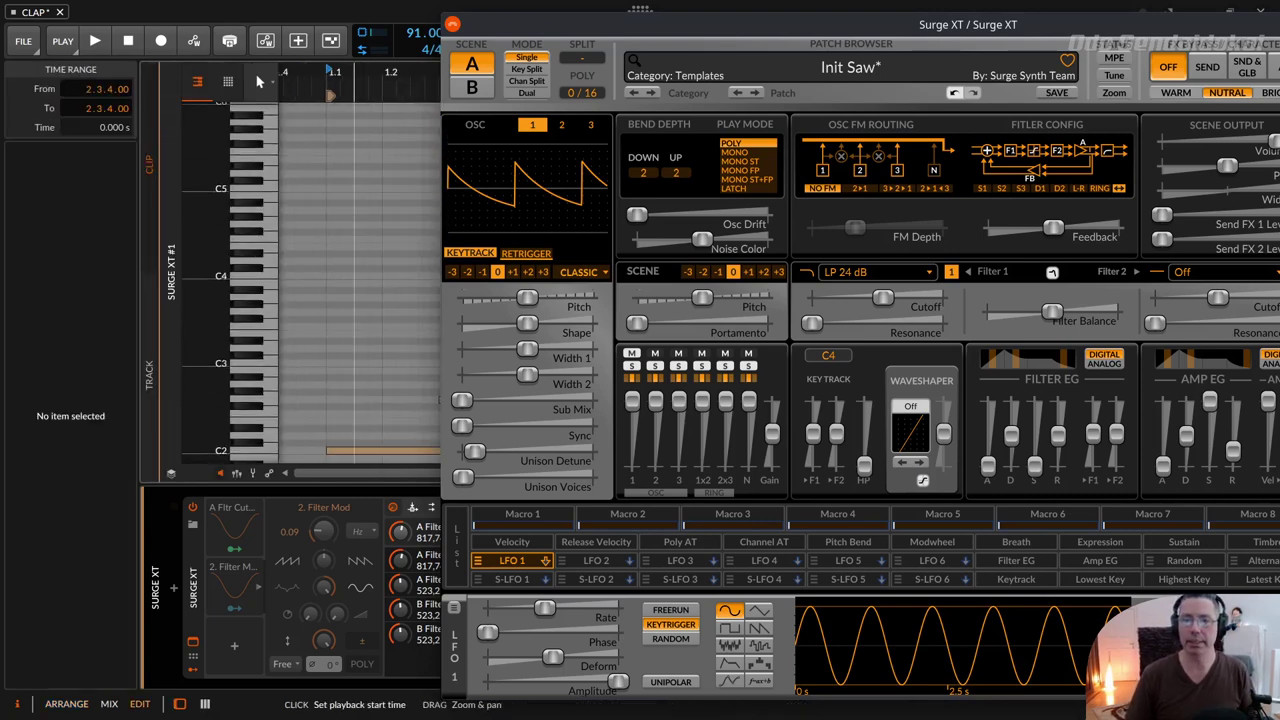
- Audition the clip while adjusting Surge XT's Filter 1 cutoff to roughly 1 kHz, then stop
{"action": "scroll", "coordinate": [380, 100], "scroll_direction": "down", "scroll_amount": 3}
{"action": "scroll", "coordinate": [380, 100], "scroll_direction": "down", "scroll_amount": 5}
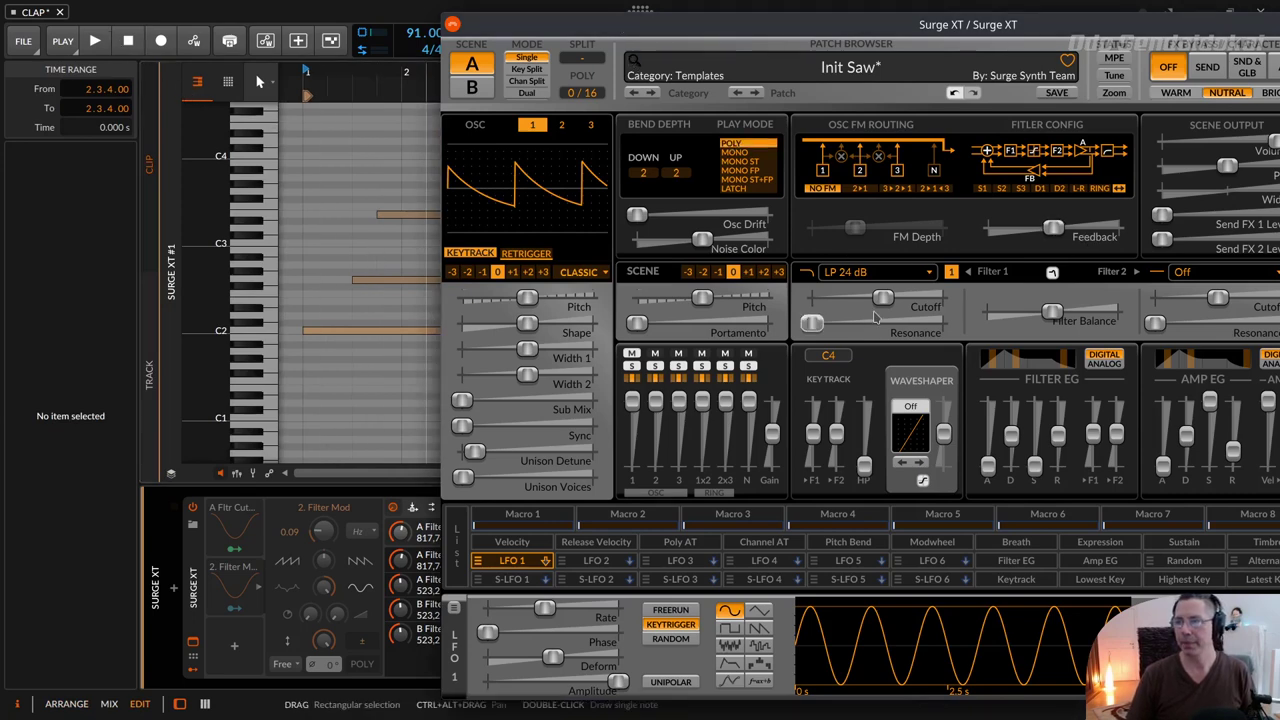
{"action": "left_click", "coordinate": [96, 41]}
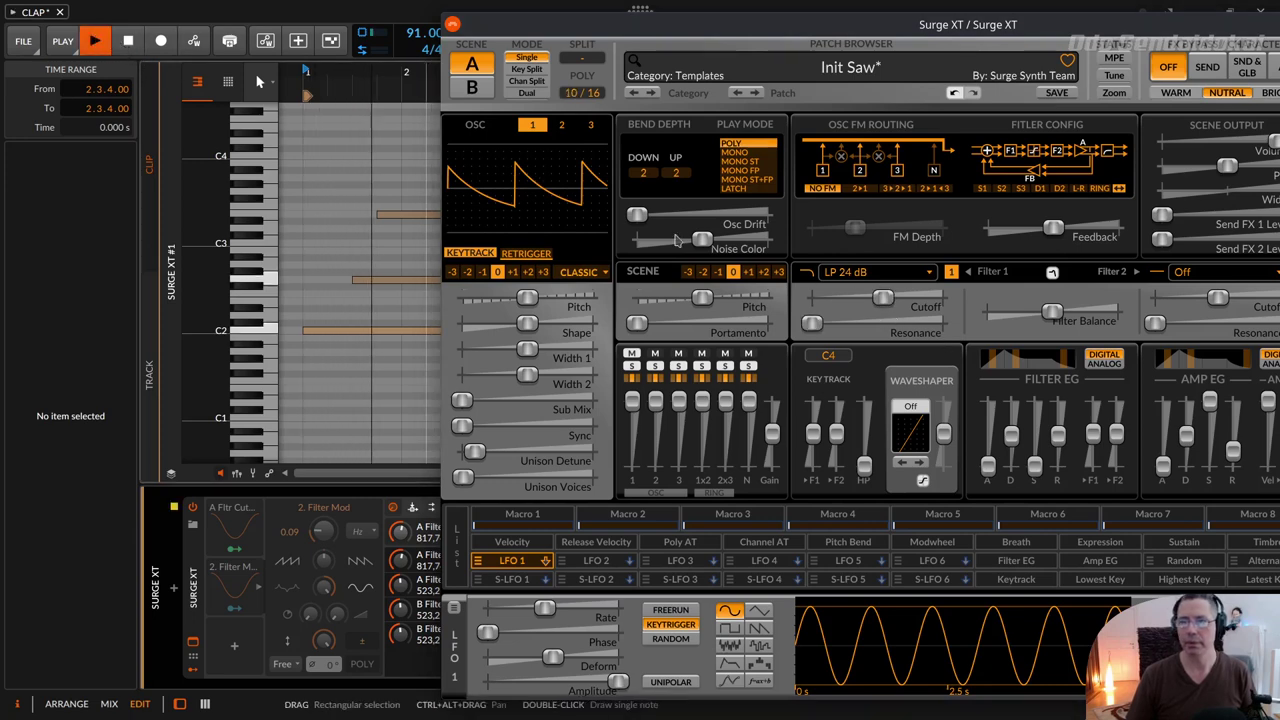
{"action": "mouse_move", "coordinate": [882, 298]}
{"action": "left_mouse_down"}
{"action": "mouse_move", "coordinate": [916, 298]}
{"action": "mouse_move", "coordinate": [855, 298]}
{"action": "mouse_move", "coordinate": [905, 298]}
{"action": "mouse_move", "coordinate": [886, 298]}
{"action": "left_mouse_up"}
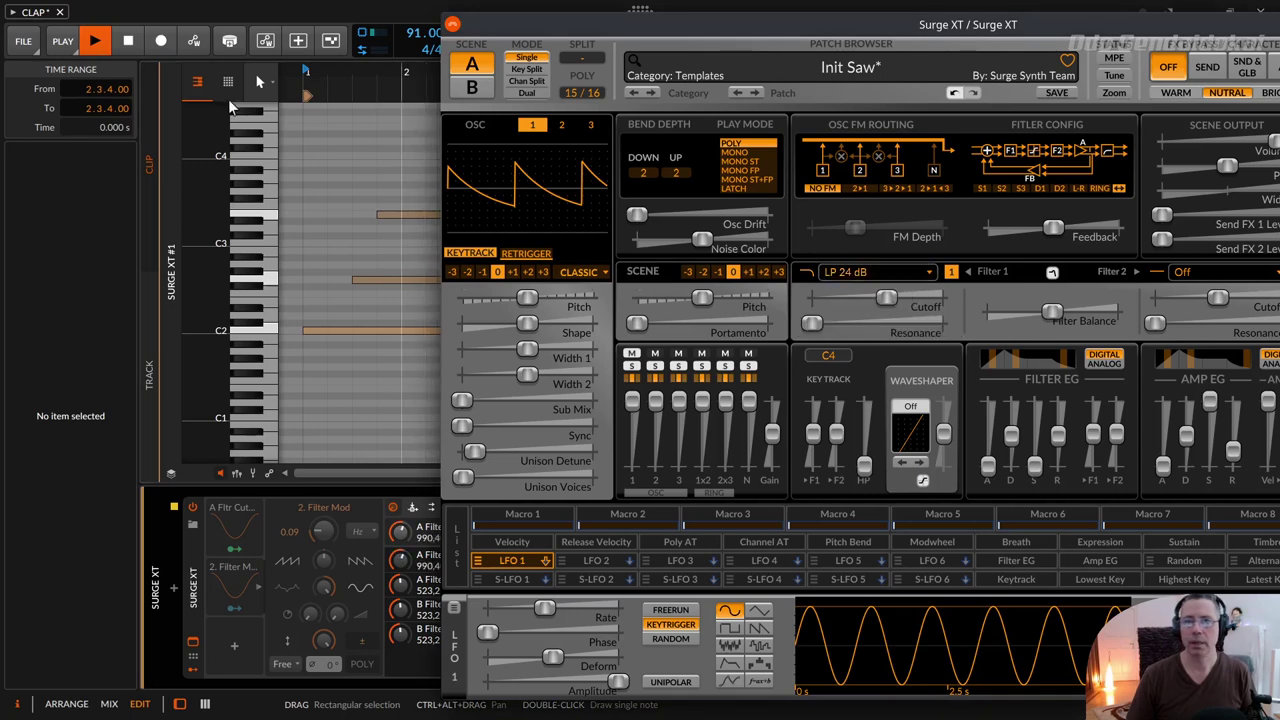
{"action": "key", "text": "space"}
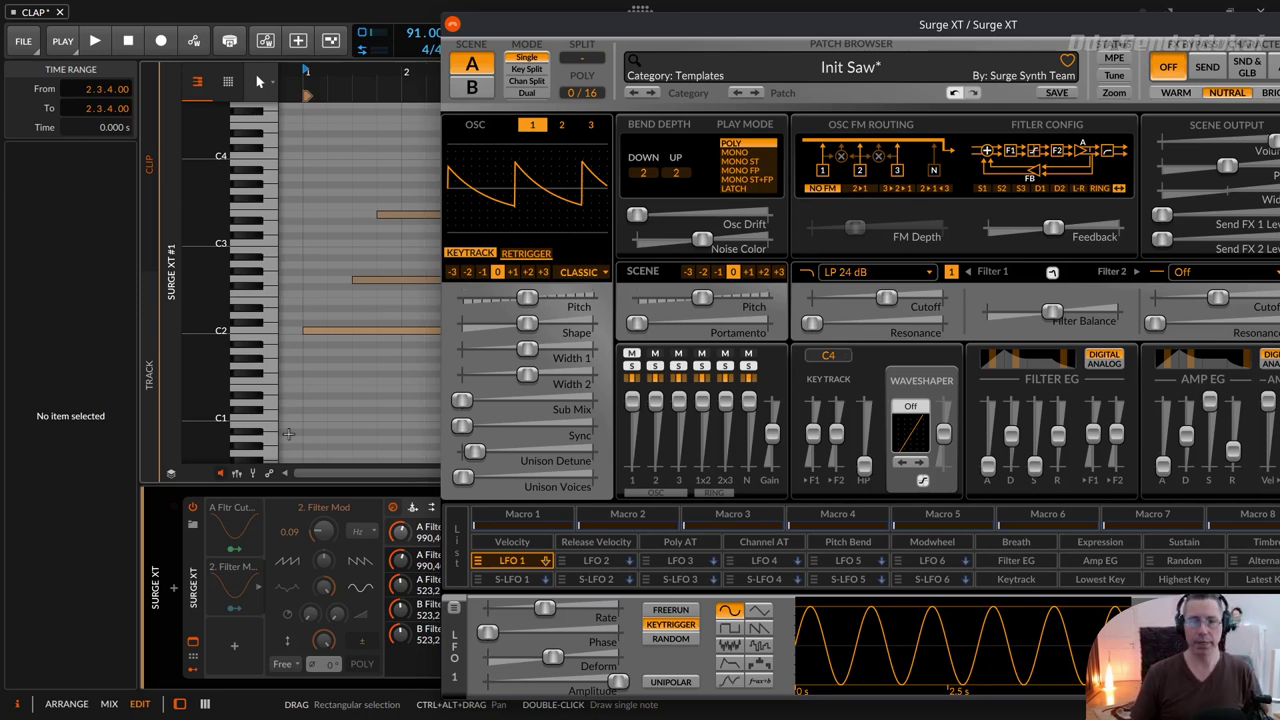
- Activate the per-voice A Fltr Cutoff LFO (0.412 on Filter 1 cutoff) and audition it
{"action": "right_click", "coordinate": [229, 529]}
{"action": "left_click", "coordinate": [262, 550]}
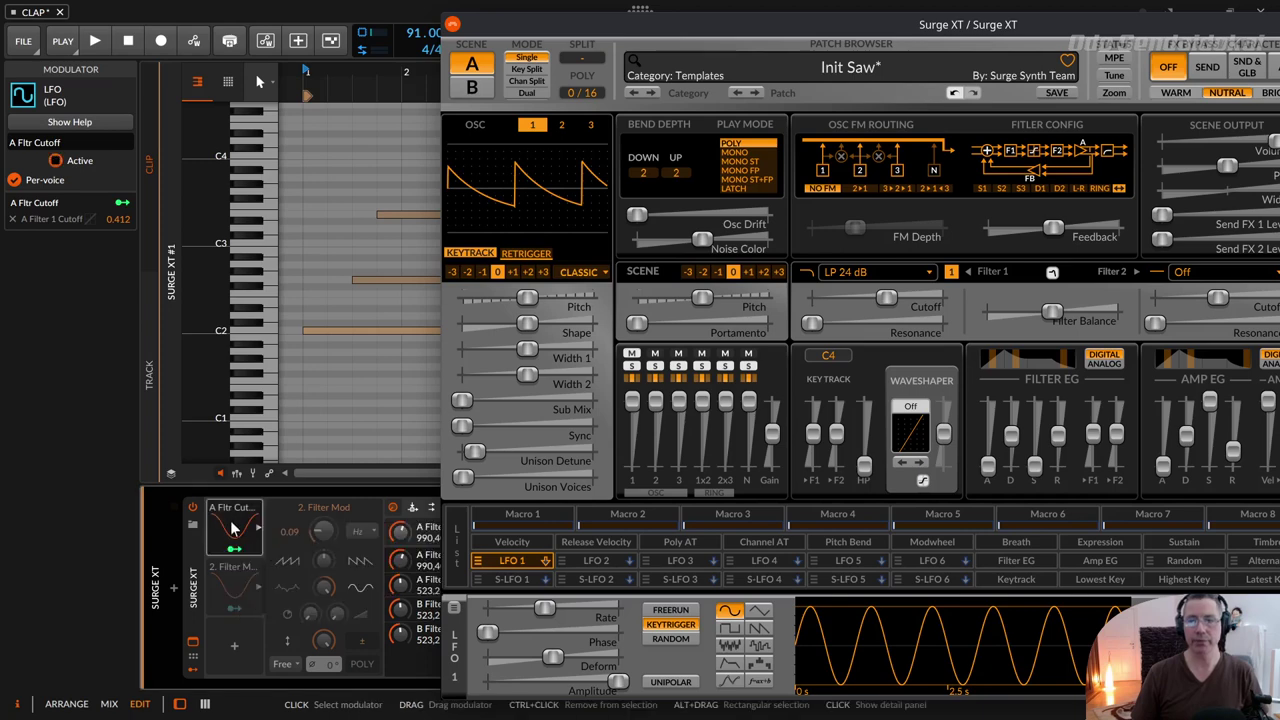
{"action": "left_click", "coordinate": [95, 42]}
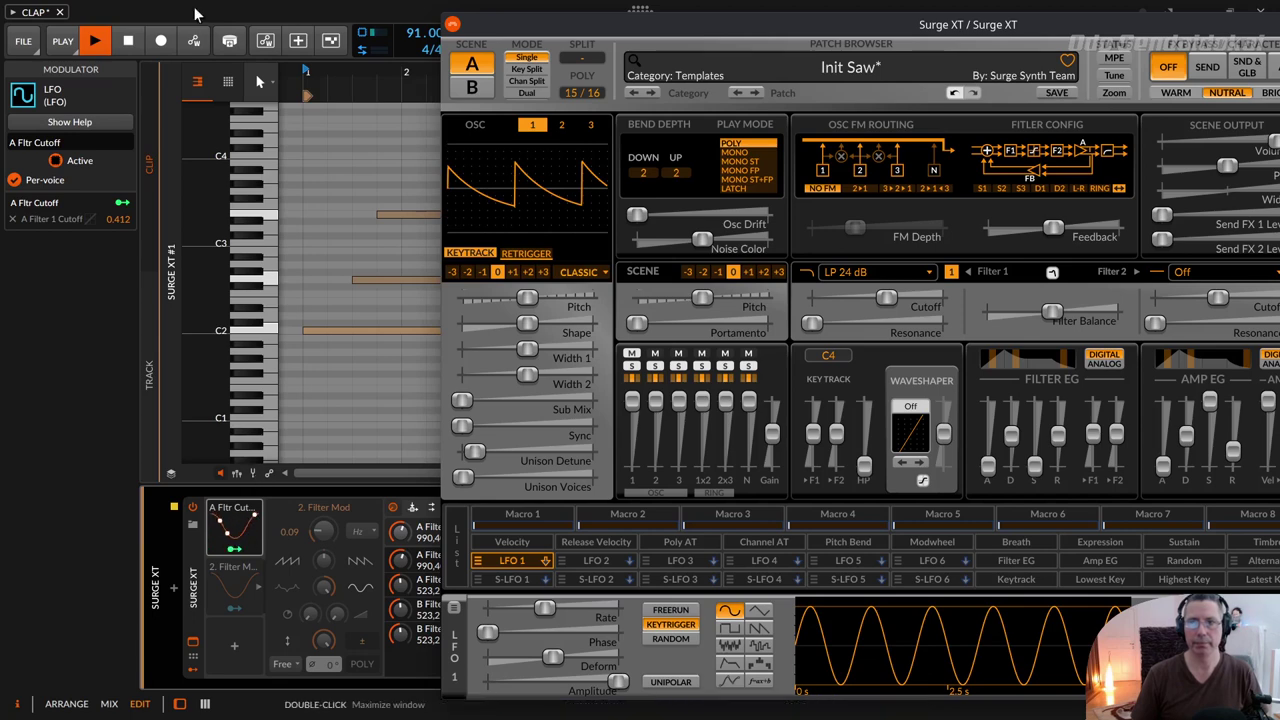
{"action": "key", "text": "space"}
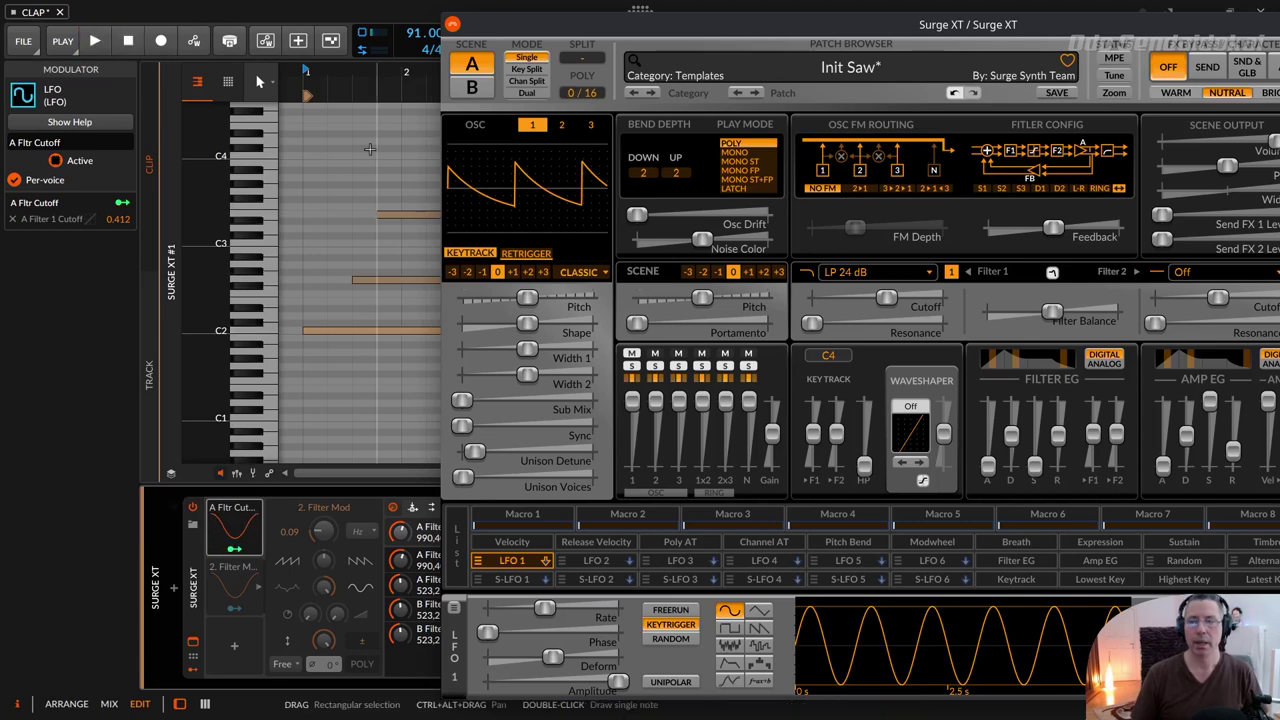
- Select the 2. Filter Mod LFO and review the targets it is mapped to
{"action": "right_click", "coordinate": [232, 590]}
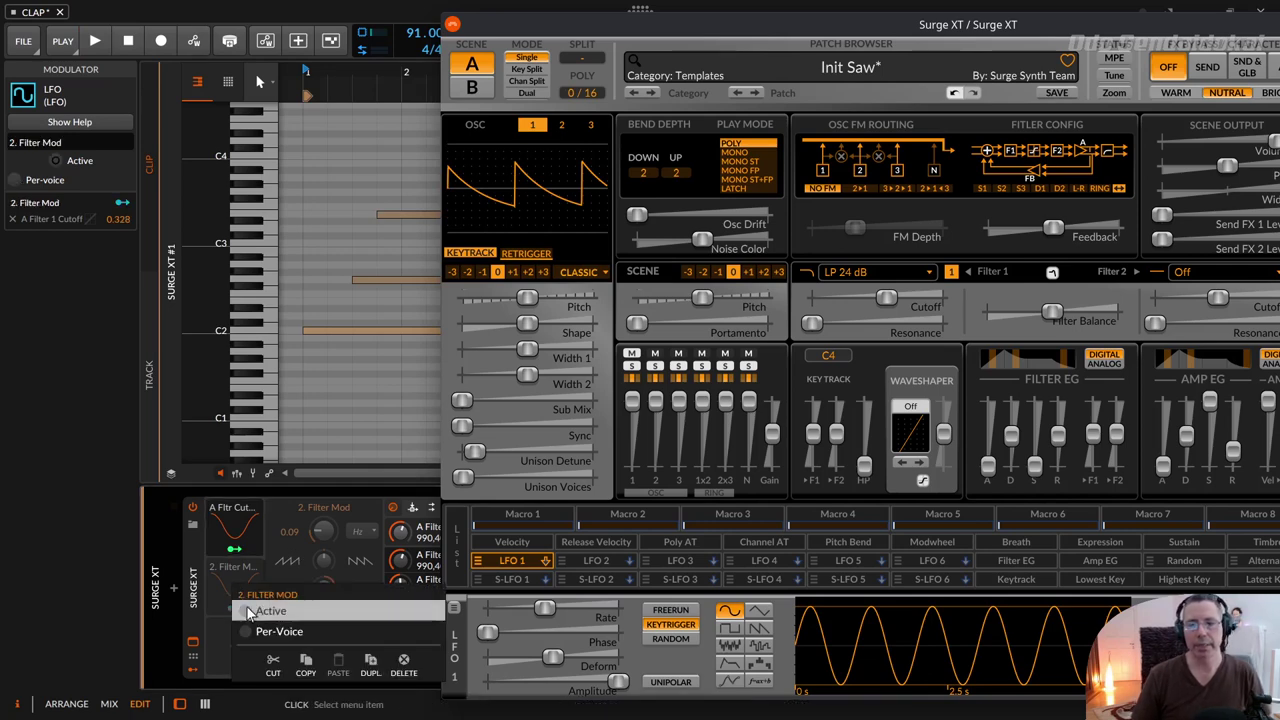
{"action": "left_click", "coordinate": [255, 598]}
{"action": "left_click", "coordinate": [245, 590]}
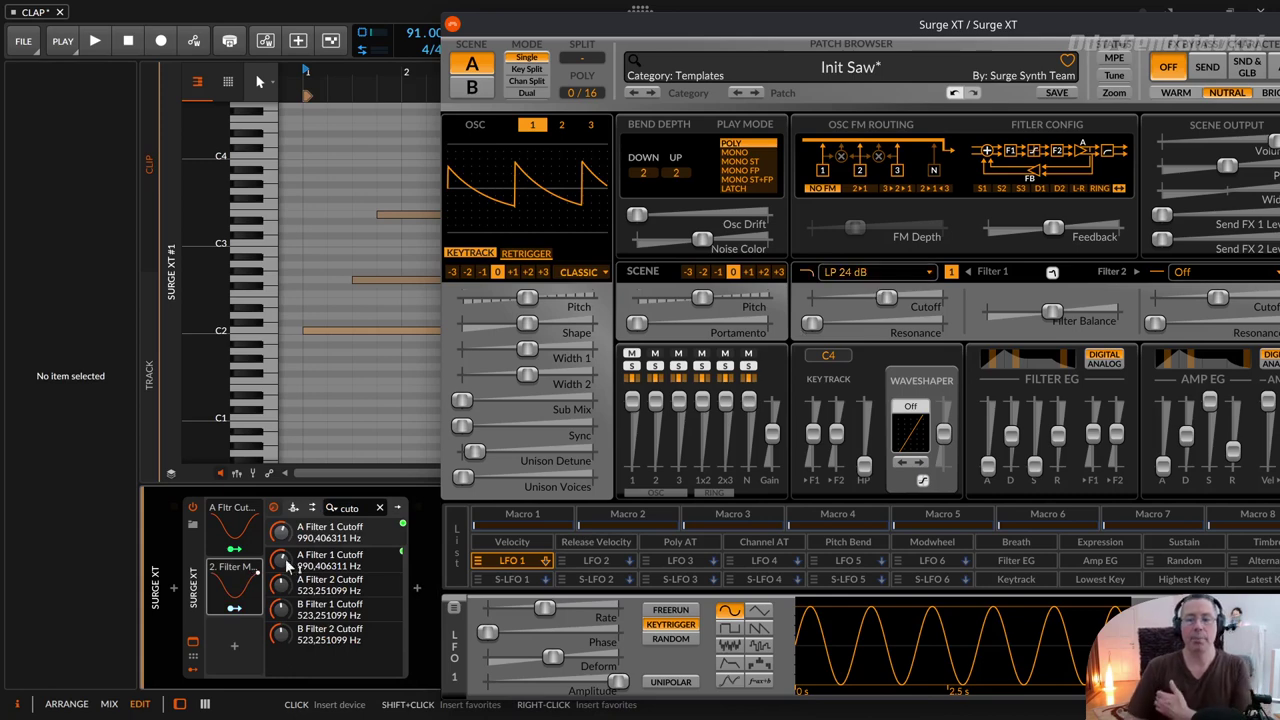
{"action": "left_click", "coordinate": [234, 588]}
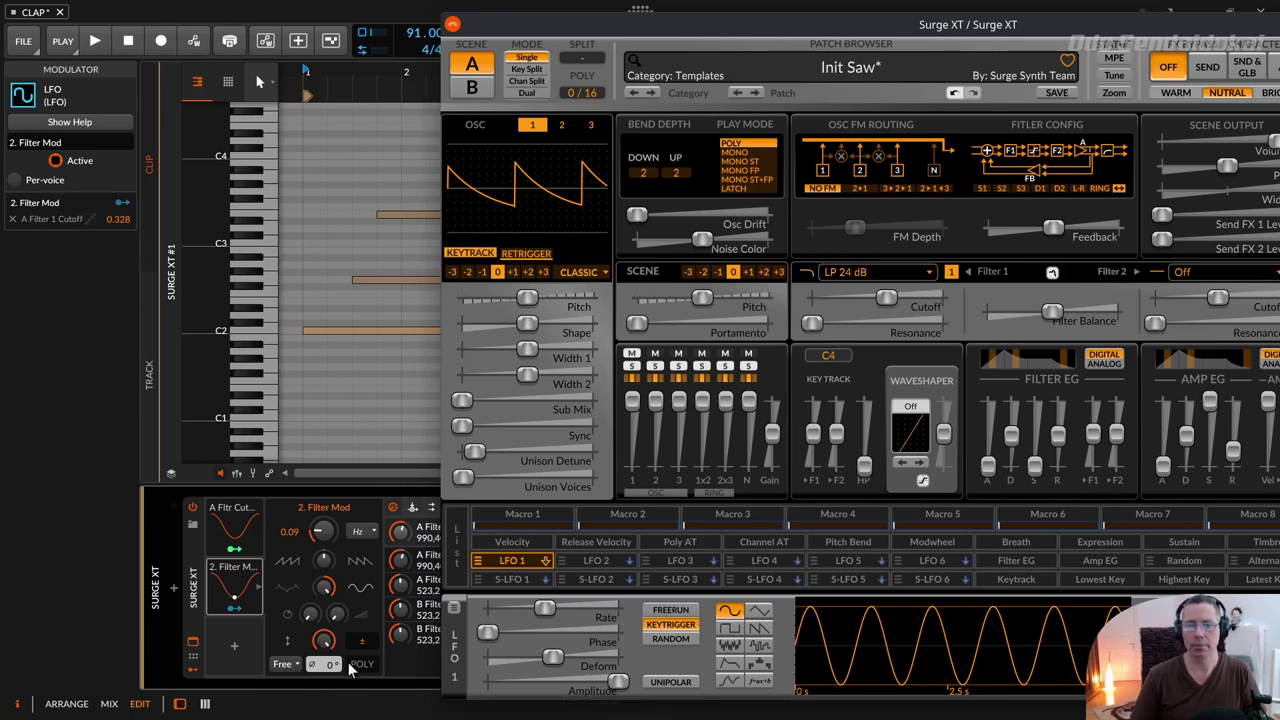
- Lower Surge XT's Filter 1 cutoff to about 650 Hz and audition the shared LFO
{"action": "mouse_move", "coordinate": [893, 304]}
{"action": "left_mouse_down"}
{"action": "mouse_move", "coordinate": [873, 300]}
{"action": "mouse_move", "coordinate": [905, 300]}
{"action": "mouse_move", "coordinate": [848, 300]}
{"action": "mouse_move", "coordinate": [882, 300]}
{"action": "left_mouse_up"}
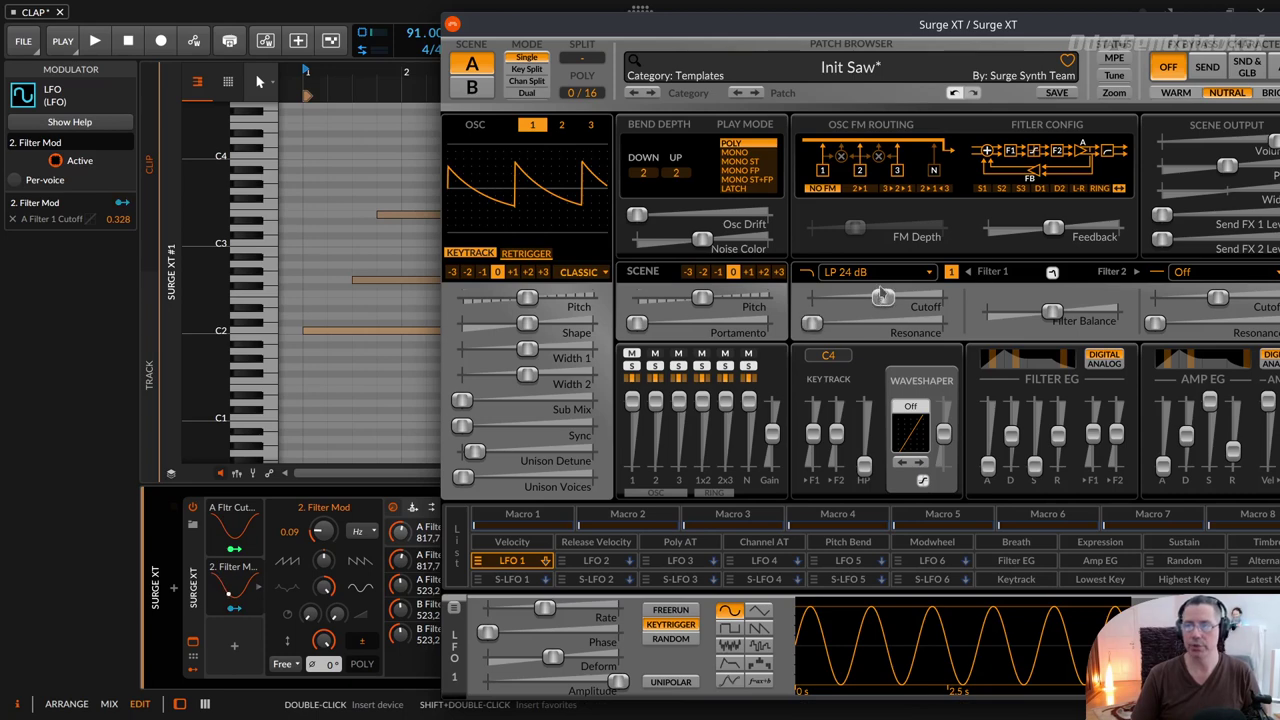
{"action": "left_click_drag", "start_coordinate": [886, 304], "coordinate": [827, 300]}
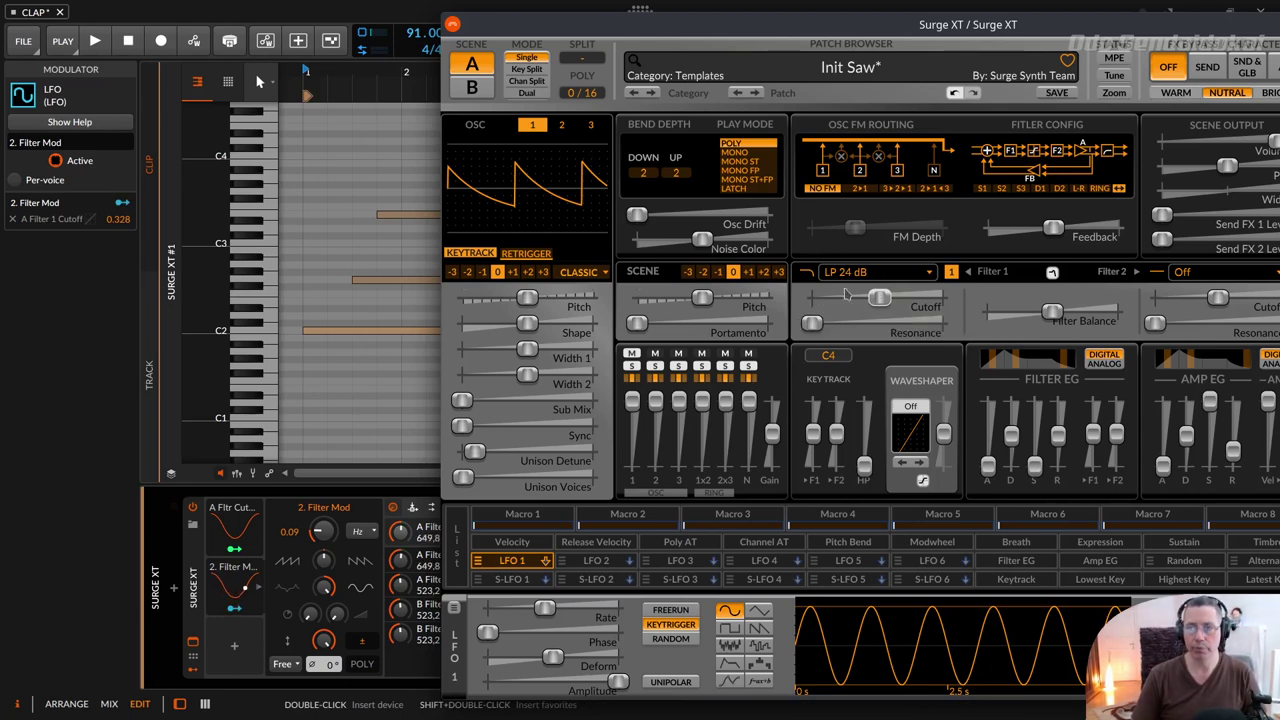
{"action": "left_click", "coordinate": [104, 40]}
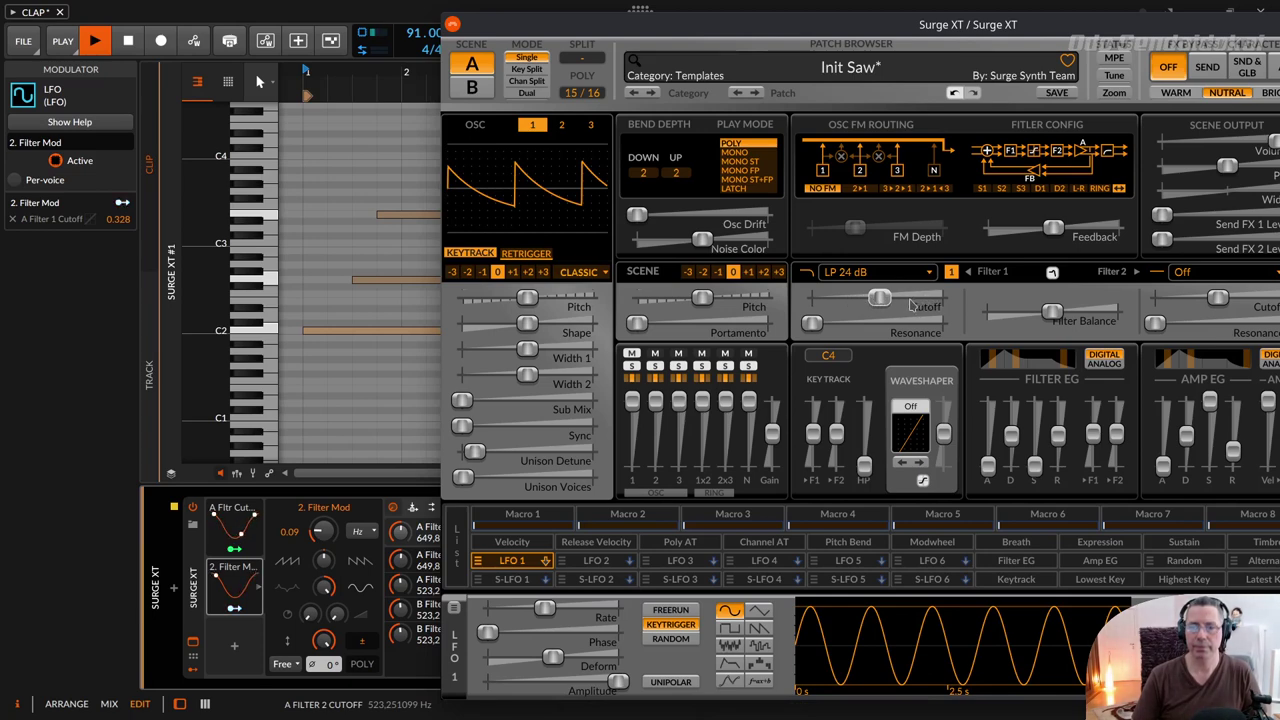
{"action": "mouse_move", "coordinate": [912, 305]}
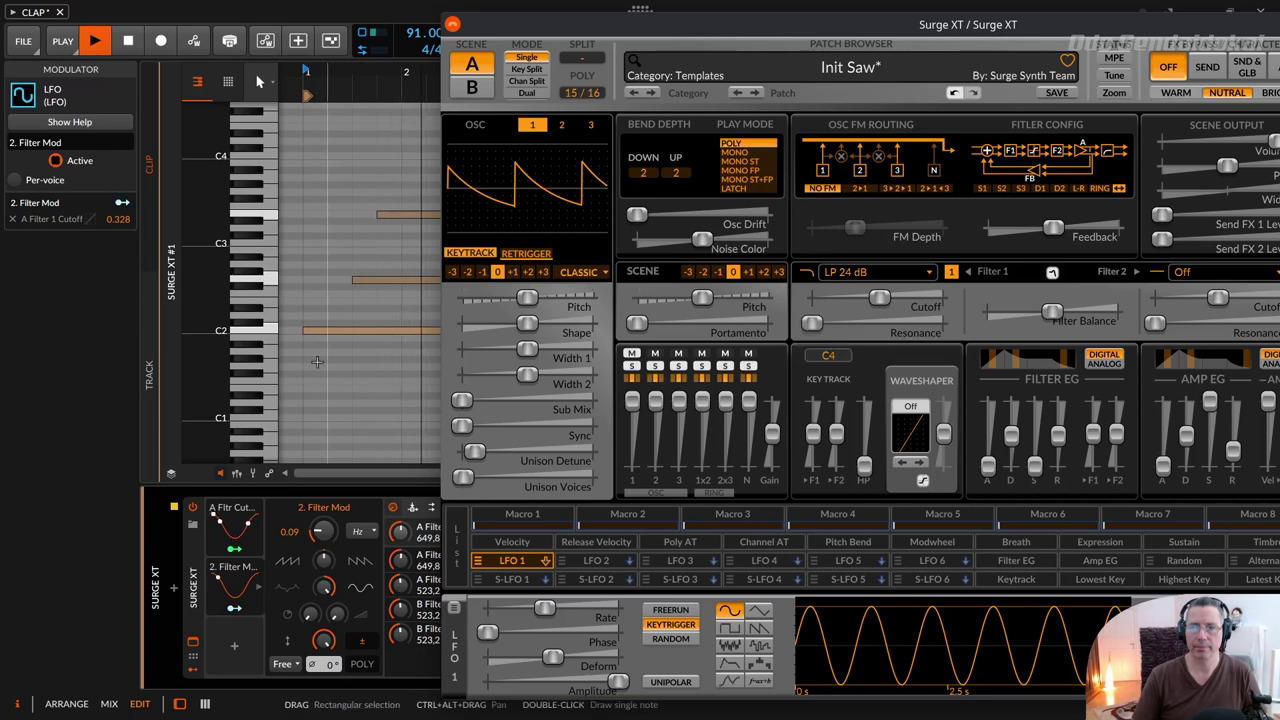
{"action": "left_click", "coordinate": [127, 45]}
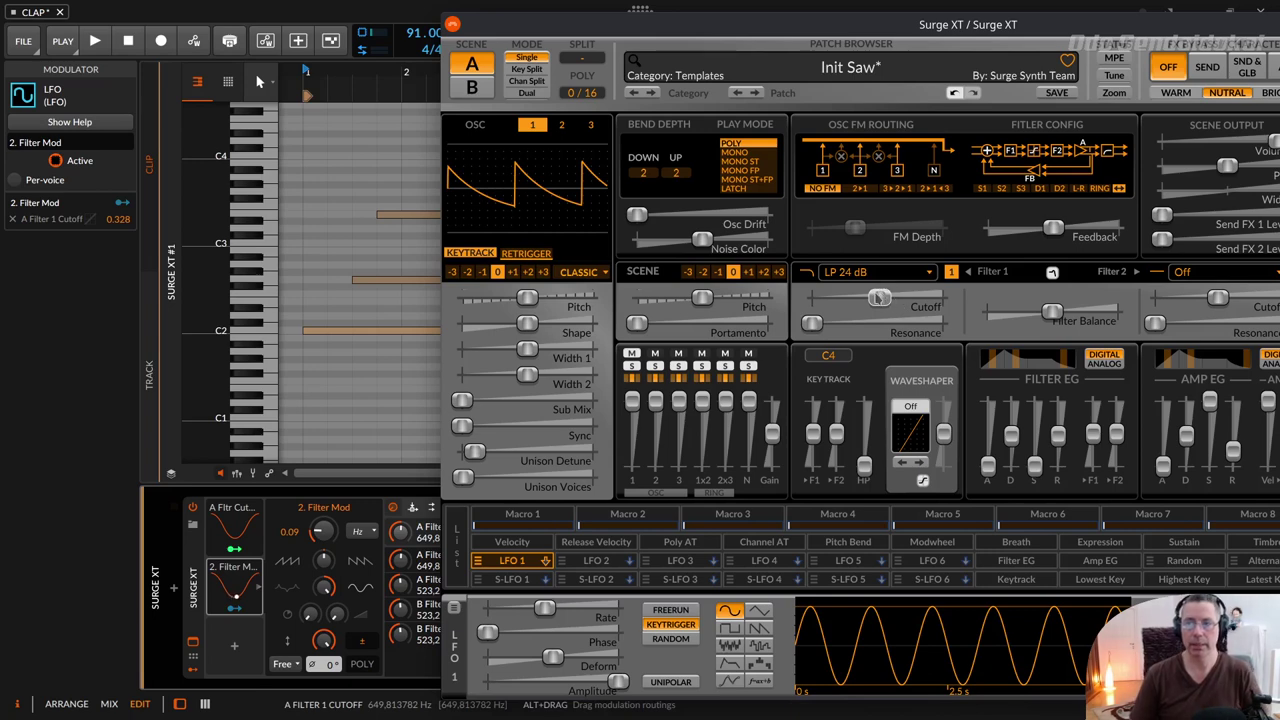
{"action": "mouse_move", "coordinate": [878, 297]}
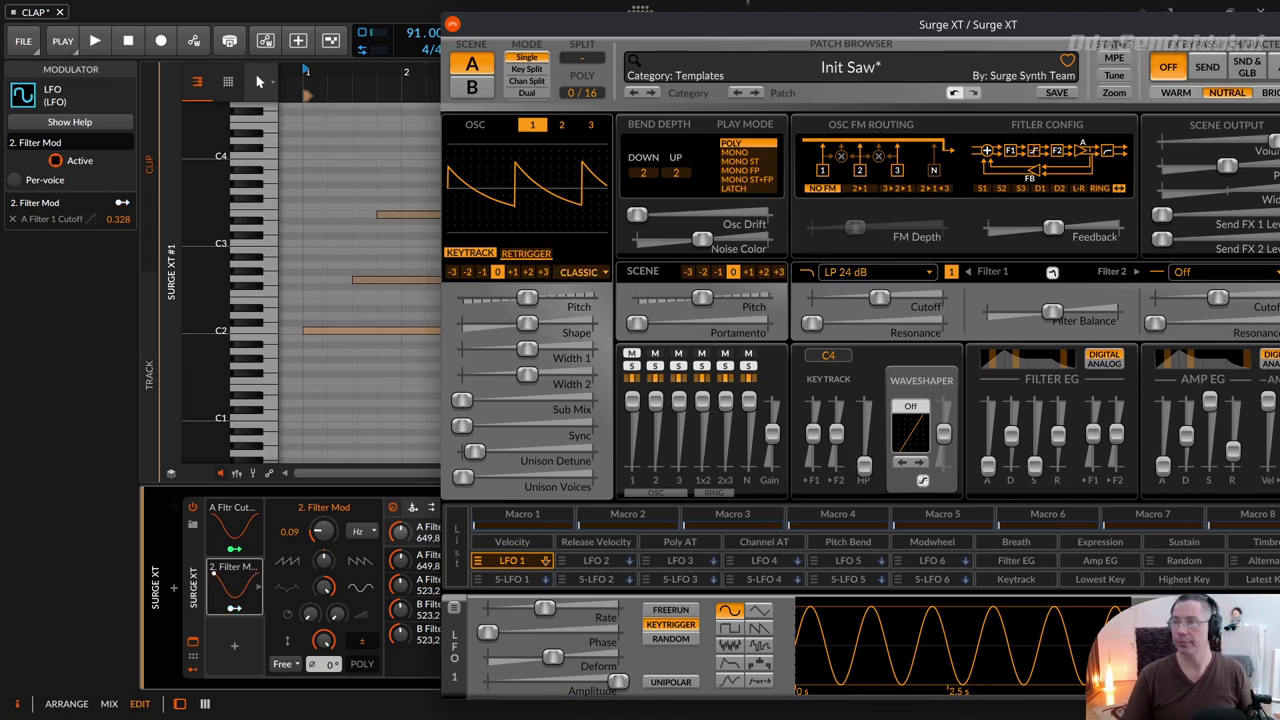
{"action": "left_click_drag", "start_coordinate": [1017, 25], "coordinate": [930, 23]}
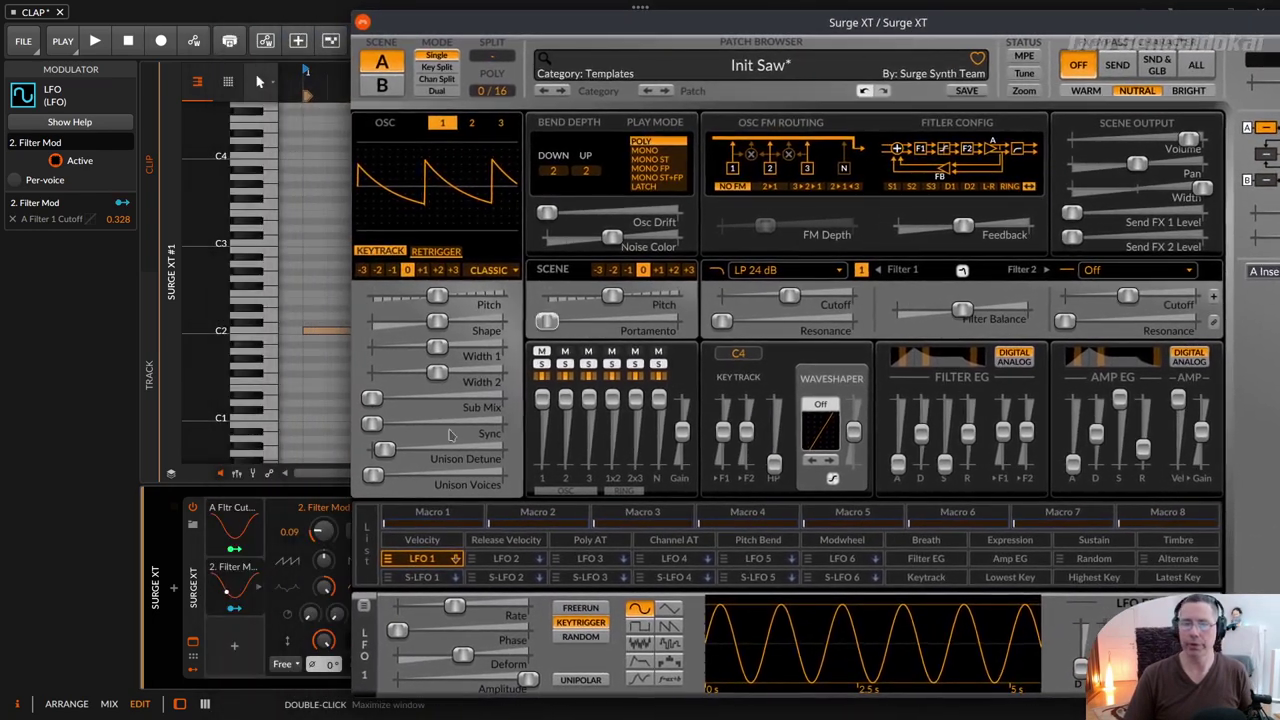
- Set the Surge XT device's Voice Stack Size to Off and start playback
{"action": "left_click", "coordinate": [195, 605]}
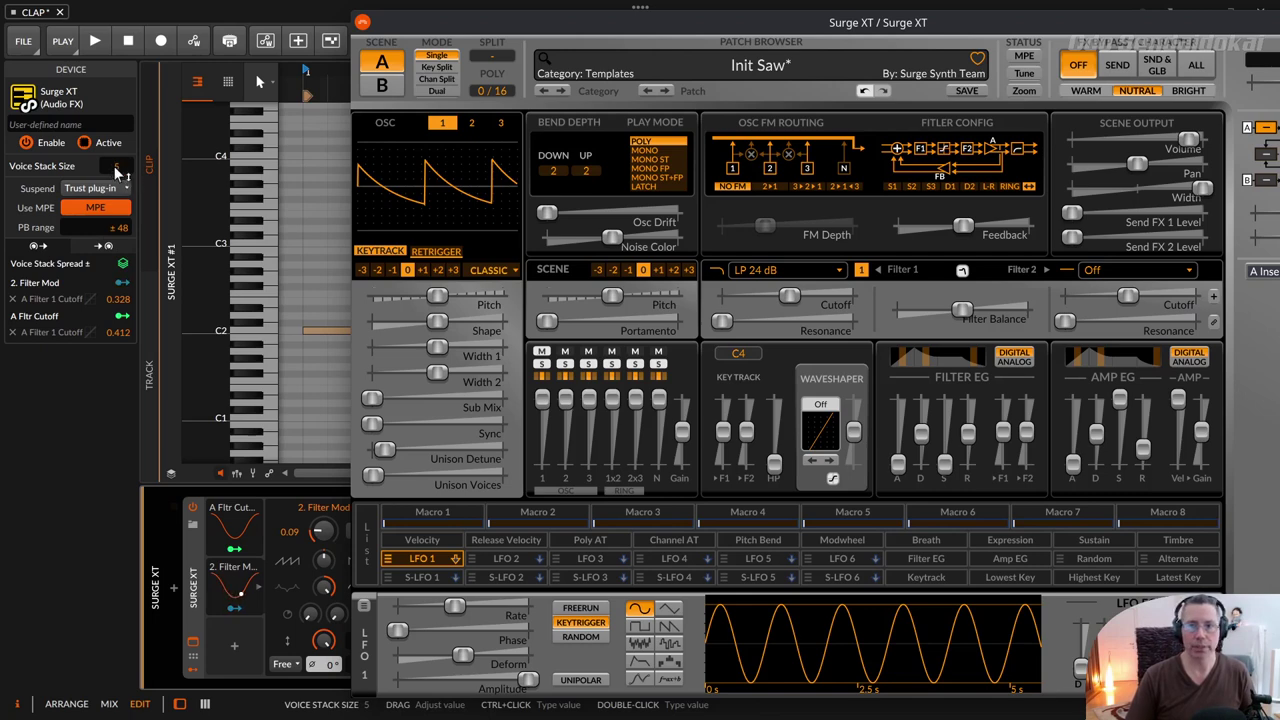
{"action": "left_click_drag", "start_coordinate": [117, 172], "coordinate": [117, 250]}
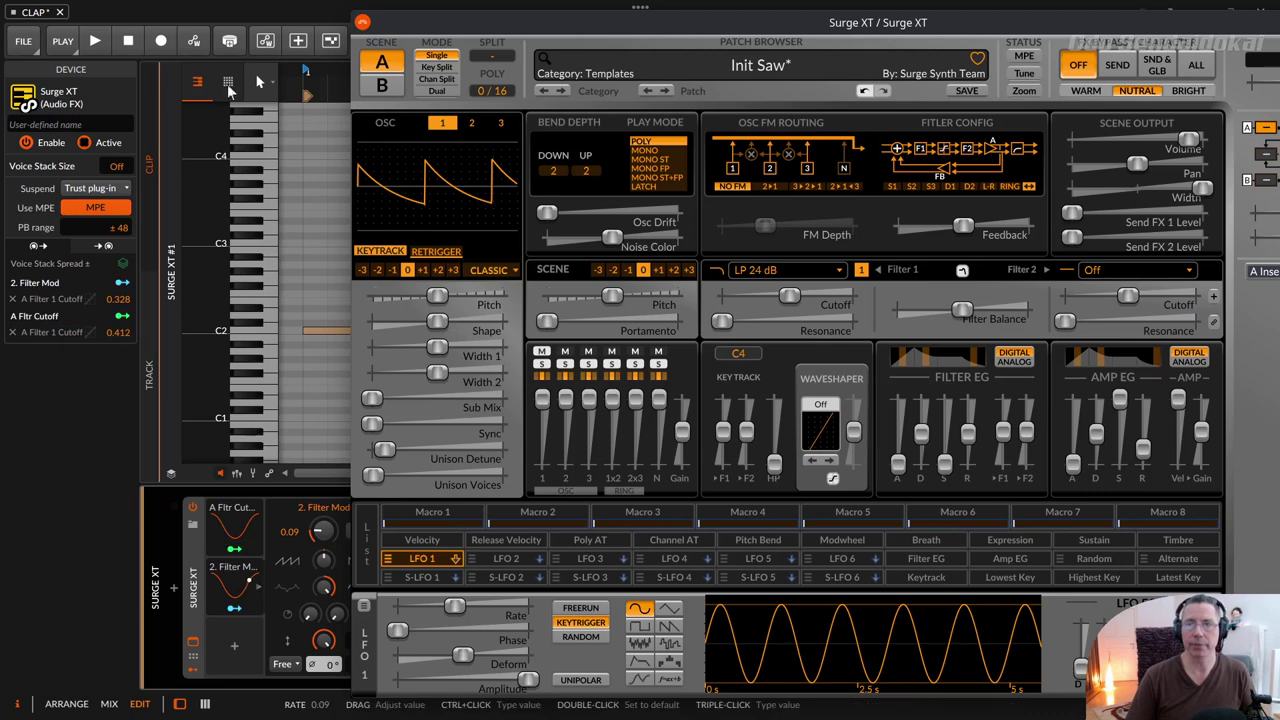
{"action": "left_click", "coordinate": [93, 43]}
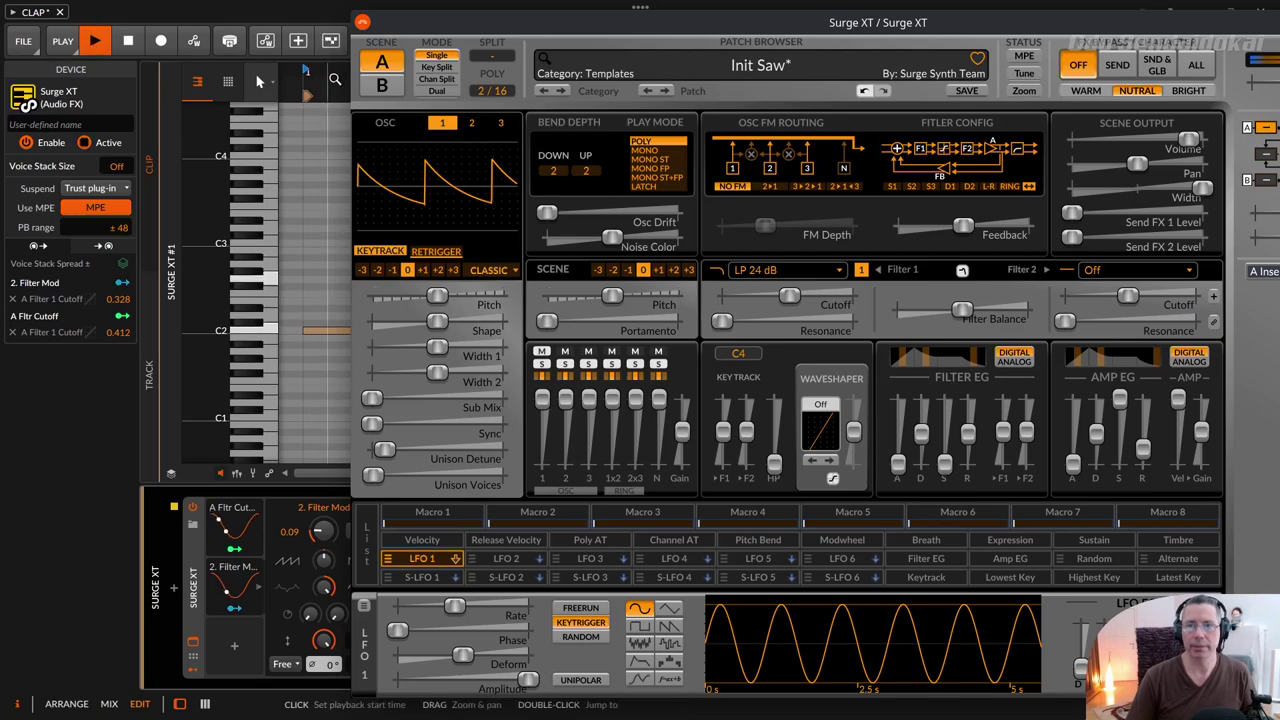
{"action": "left_click_drag", "start_coordinate": [465, 22], "coordinate": [646, 20]}
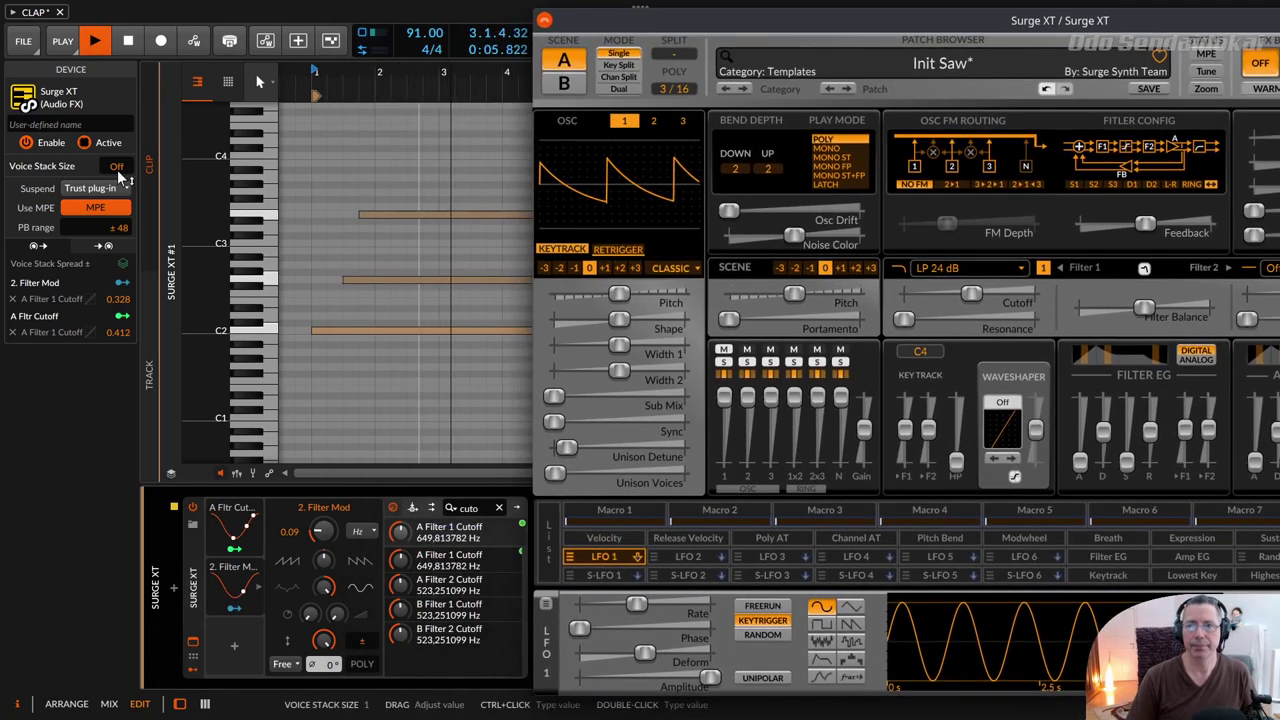
- Try Voice Stack Size 3 and 4 during playback, then reset it to Off
{"action": "left_click_drag", "start_coordinate": [117, 166], "coordinate": [117, 144]}
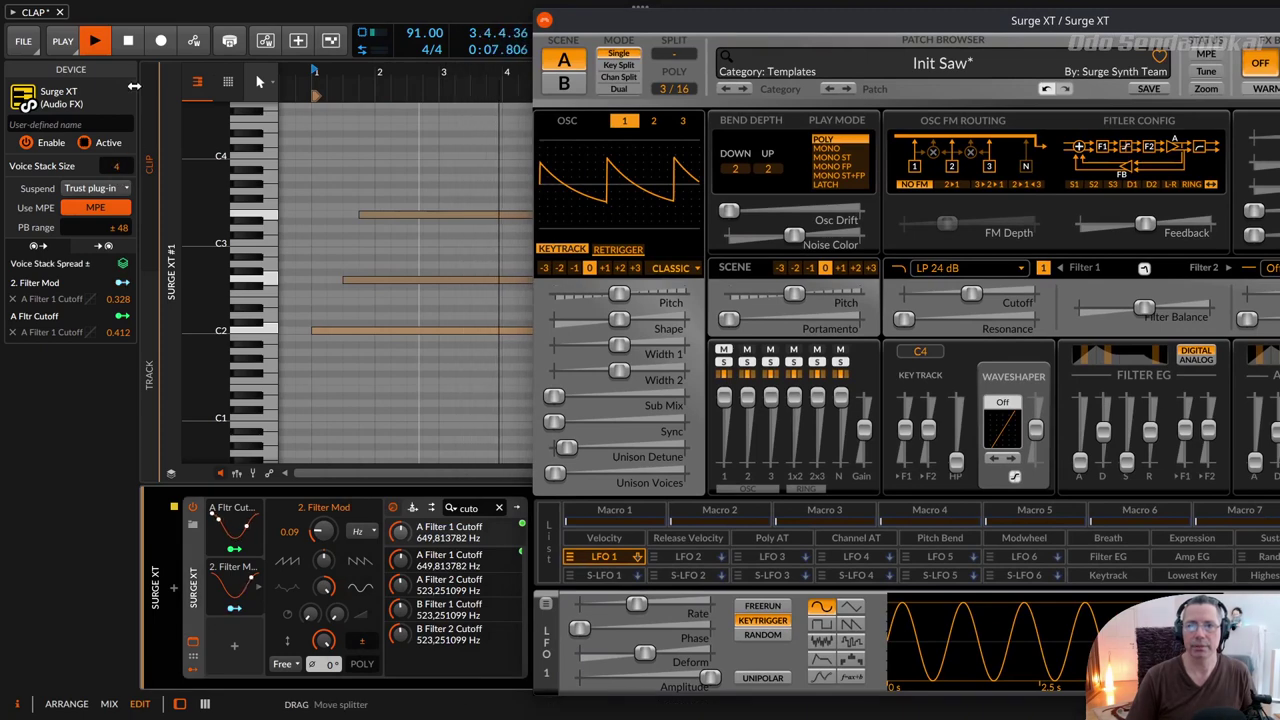
{"action": "left_click", "coordinate": [127, 41]}
{"action": "double_click", "coordinate": [117, 166]}
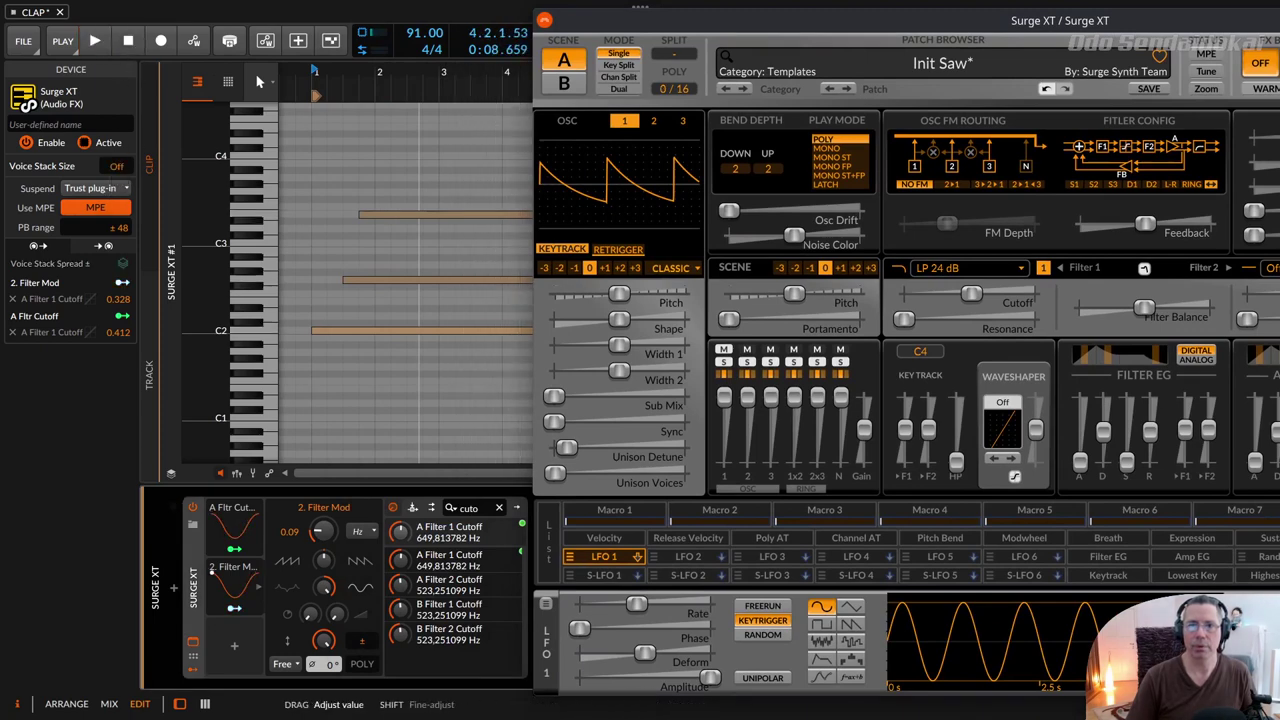
{"action": "left_click_drag", "start_coordinate": [898, 26], "coordinate": [761, 30]}
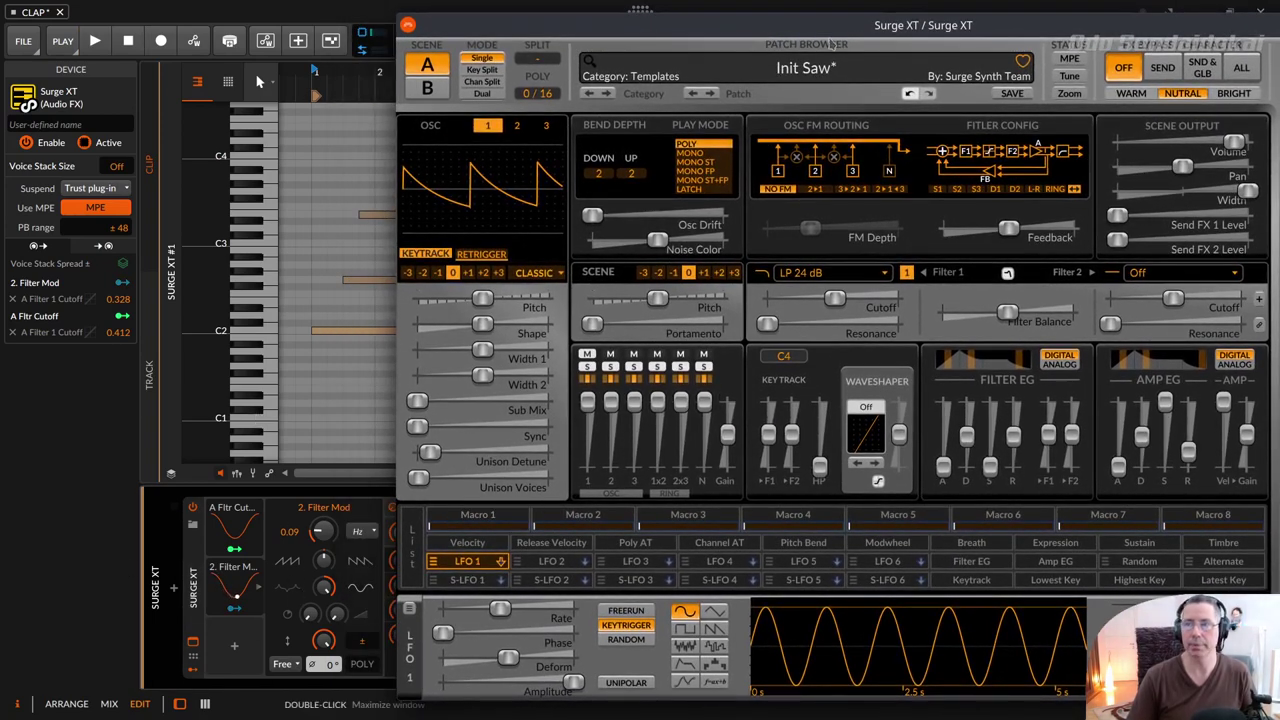
{"action": "left_click_drag", "start_coordinate": [1240, 34], "coordinate": [985, 62]}
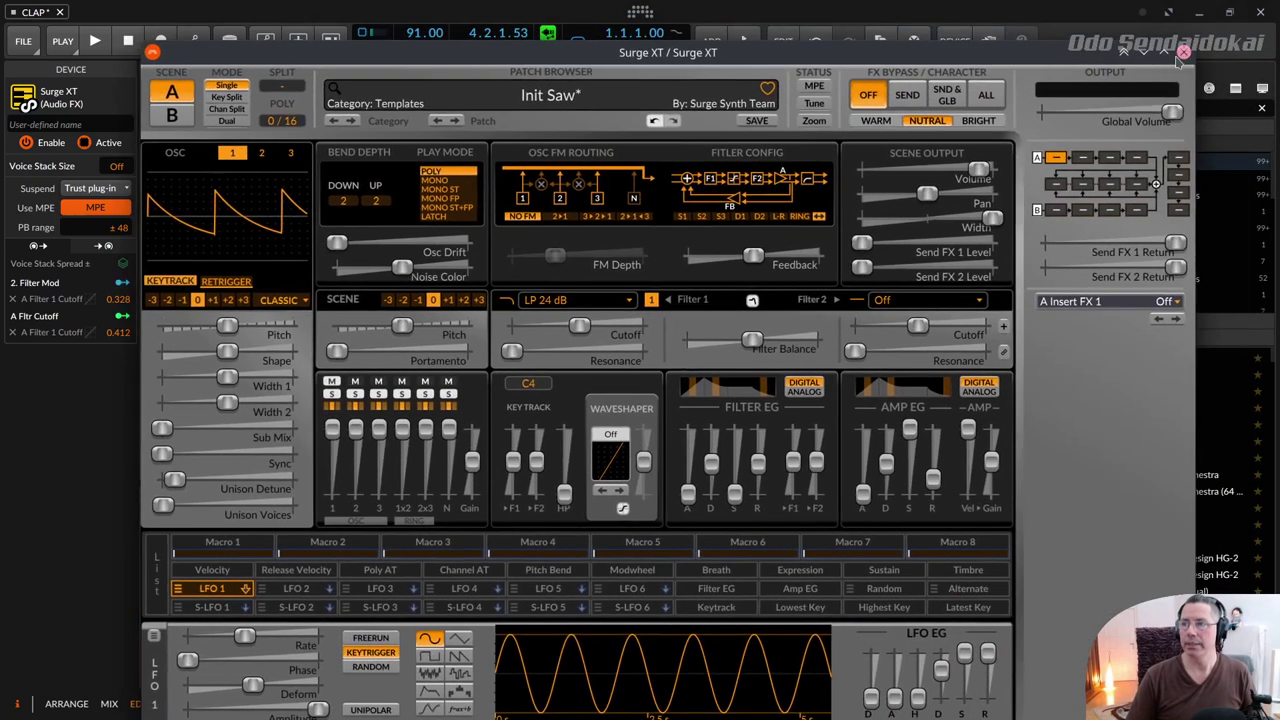
- Close Surge XT, select the Hive track, show Hive 2's window and open the Hive #1 clip
{"action": "left_click", "coordinate": [1183, 52]}
{"action": "left_click", "coordinate": [445, 344]}
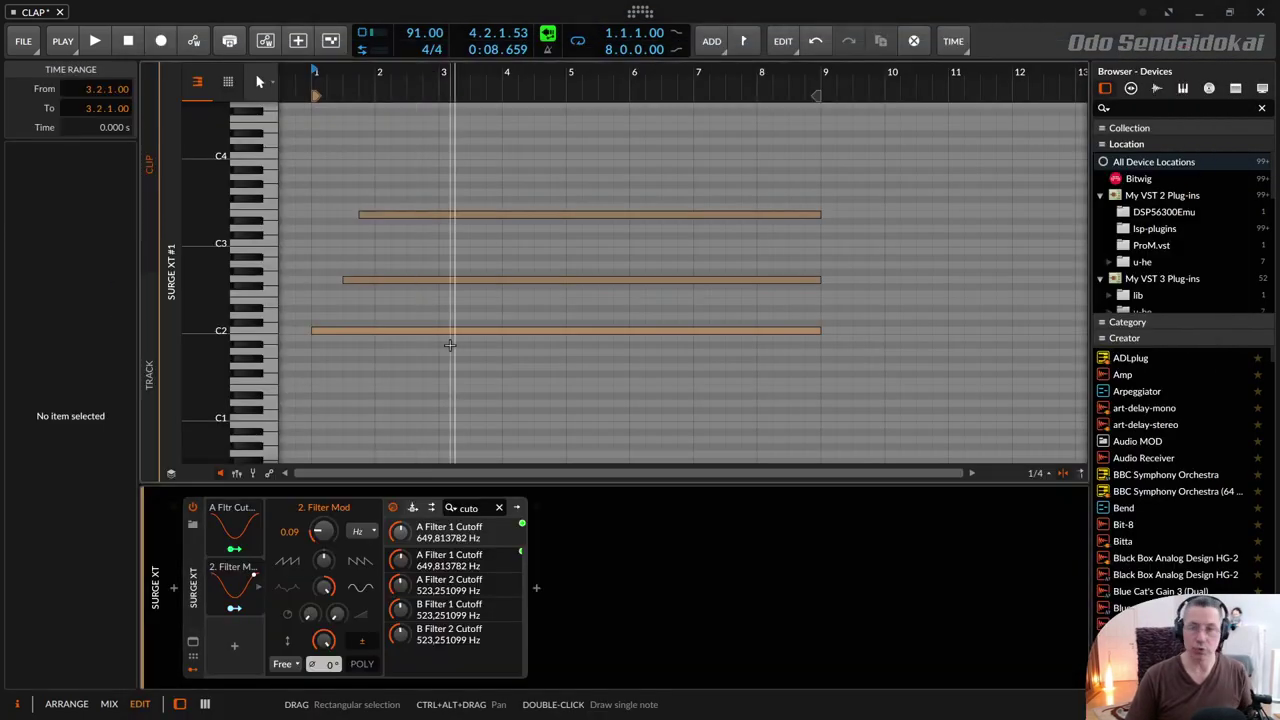
{"action": "key", "text": "alt+1"}
{"action": "left_click", "coordinate": [207, 180]}
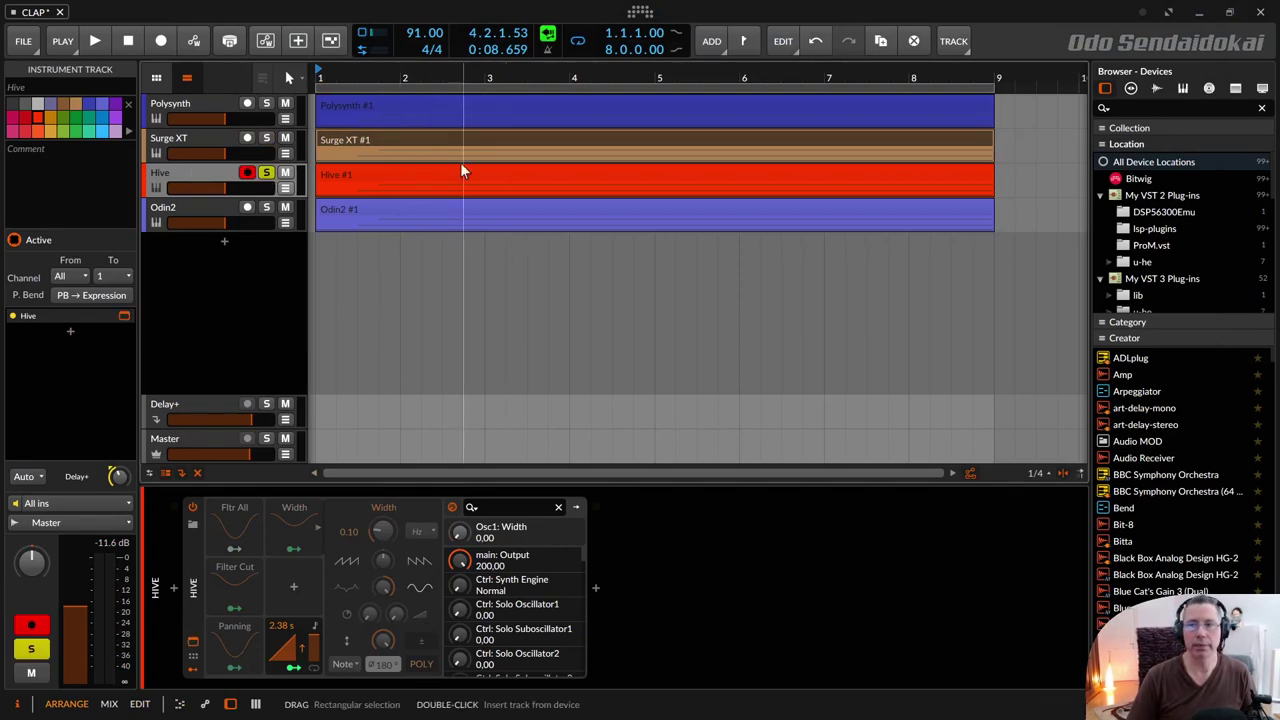
{"action": "key", "text": "ctrl+p"}
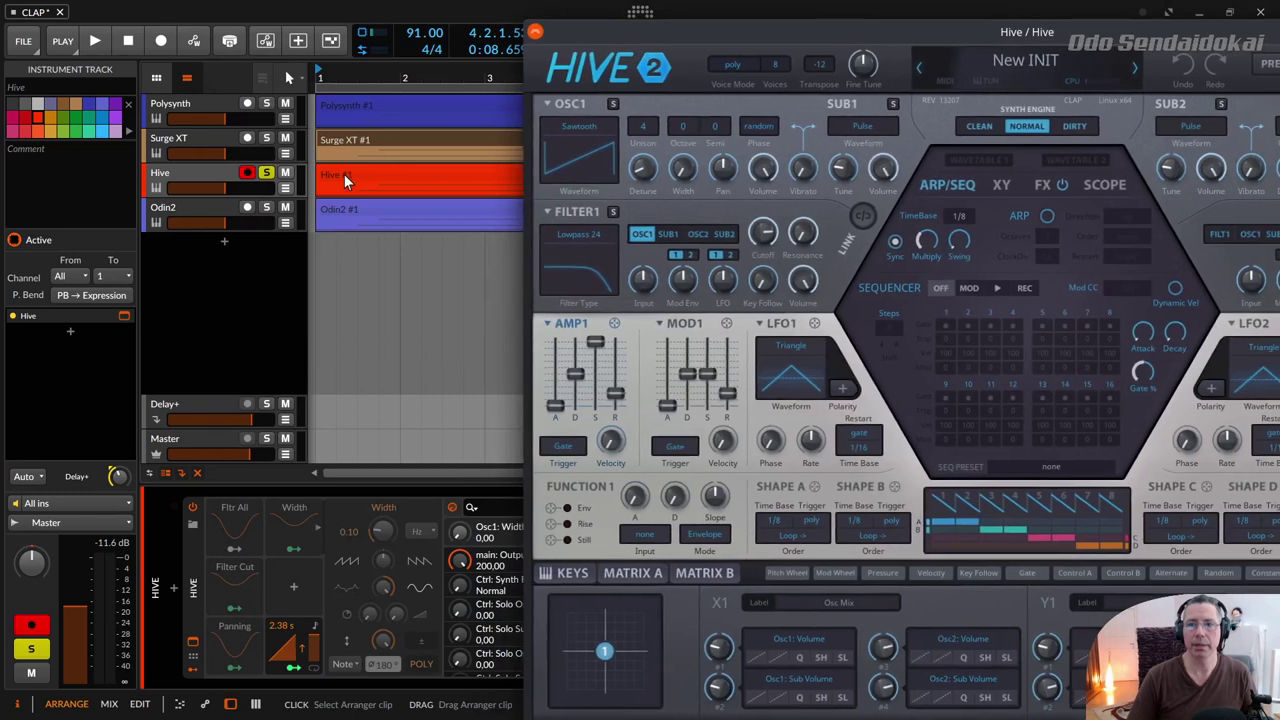
{"action": "left_click", "coordinate": [344, 174]}
{"action": "double_click", "coordinate": [344, 174]}
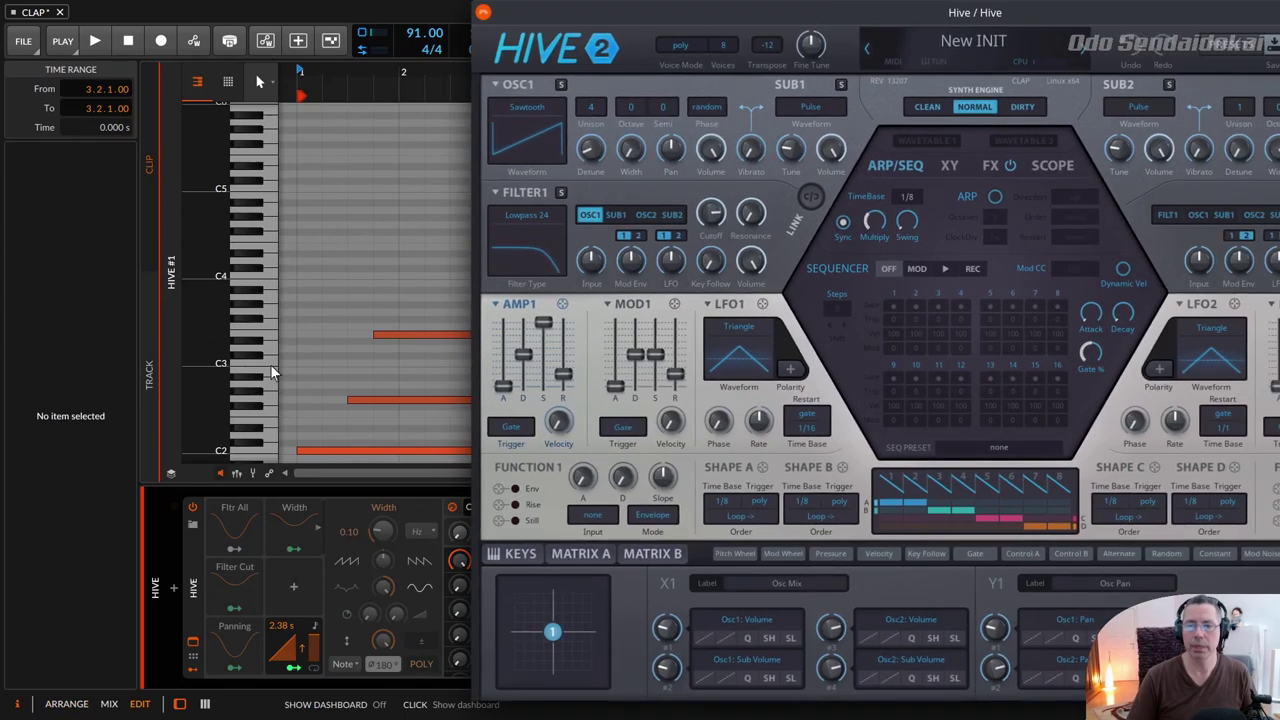
- Inspect the Fltr All modulator and audition the current filter LFO
{"action": "left_click", "coordinate": [228, 527]}
{"action": "left_click", "coordinate": [228, 527]}
{"action": "left_click", "coordinate": [228, 527]}
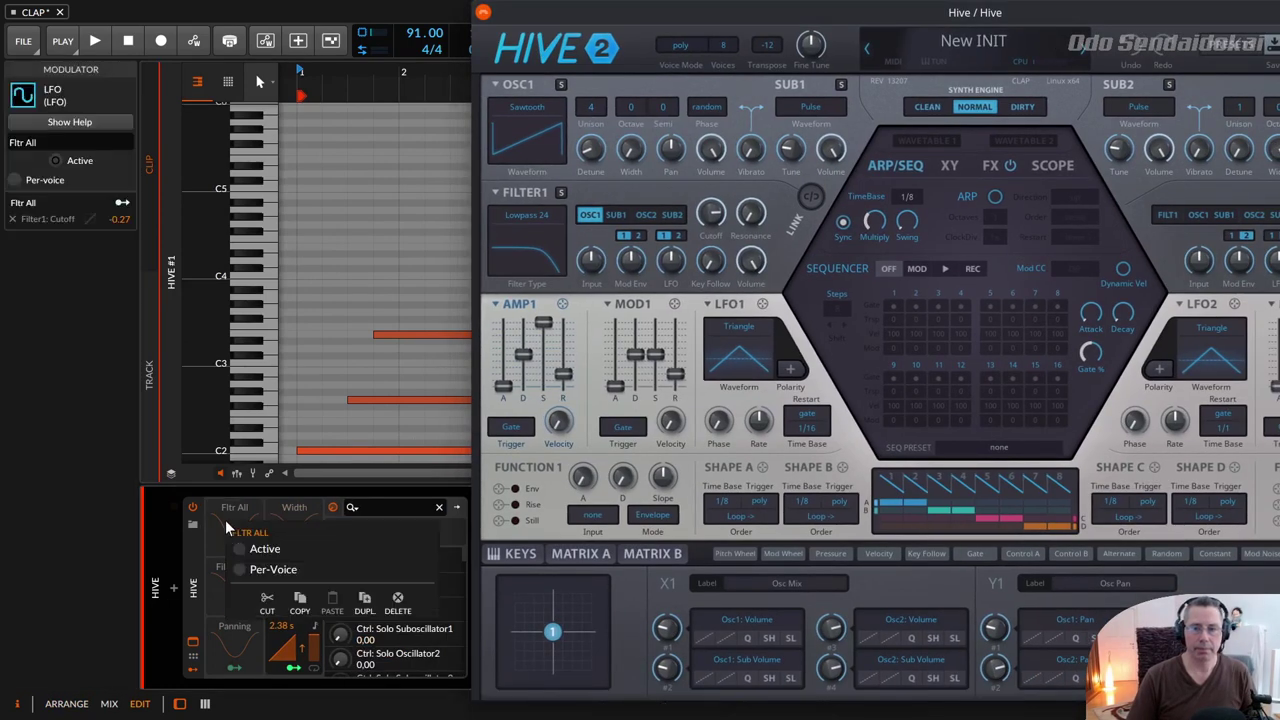
{"action": "left_click", "coordinate": [240, 533]}
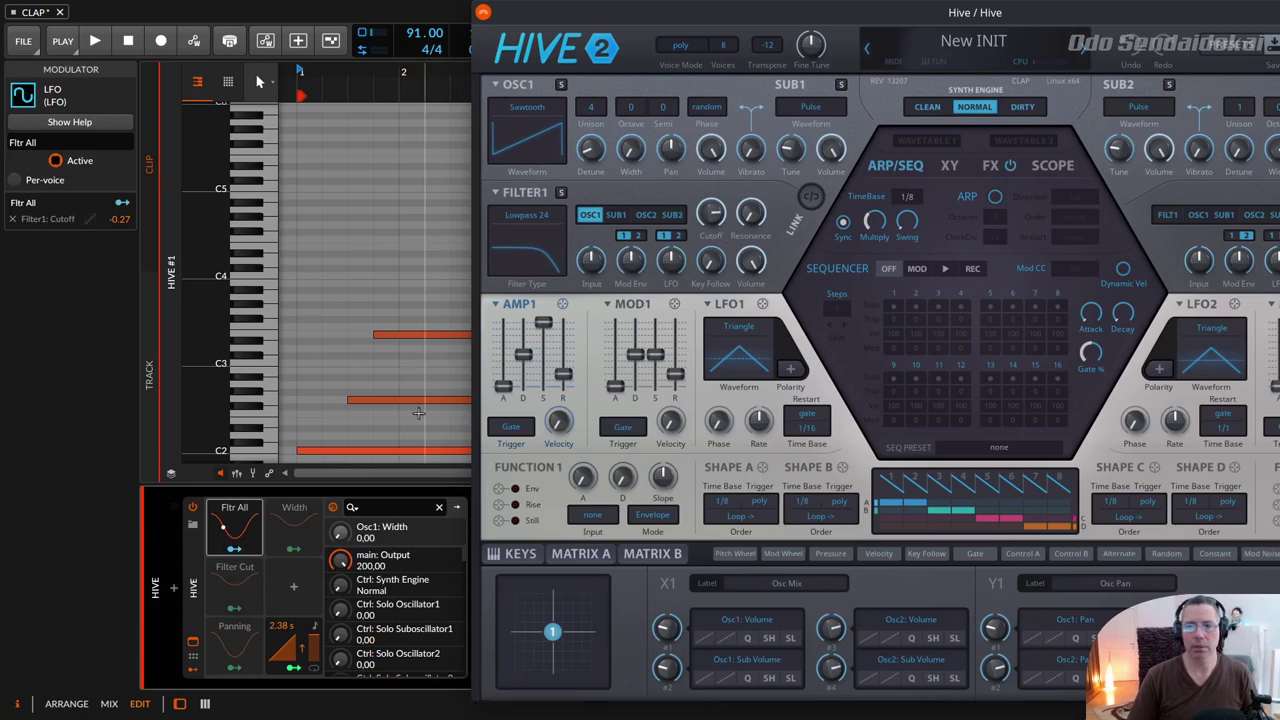
{"action": "left_click", "coordinate": [99, 42]}
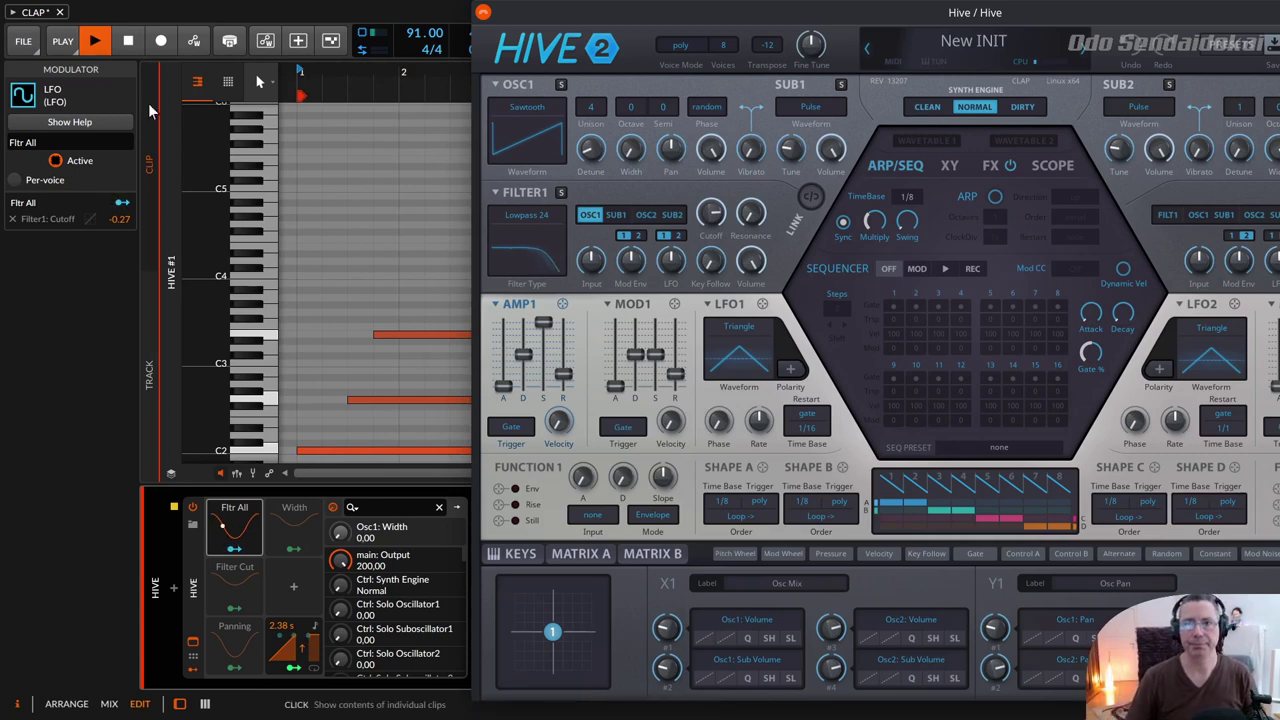
{"action": "key", "text": "space"}
- Deactivate the Fltr All LFO, activate the per-voice Filter Cut LFO, and start playback
{"action": "right_click", "coordinate": [232, 530]}
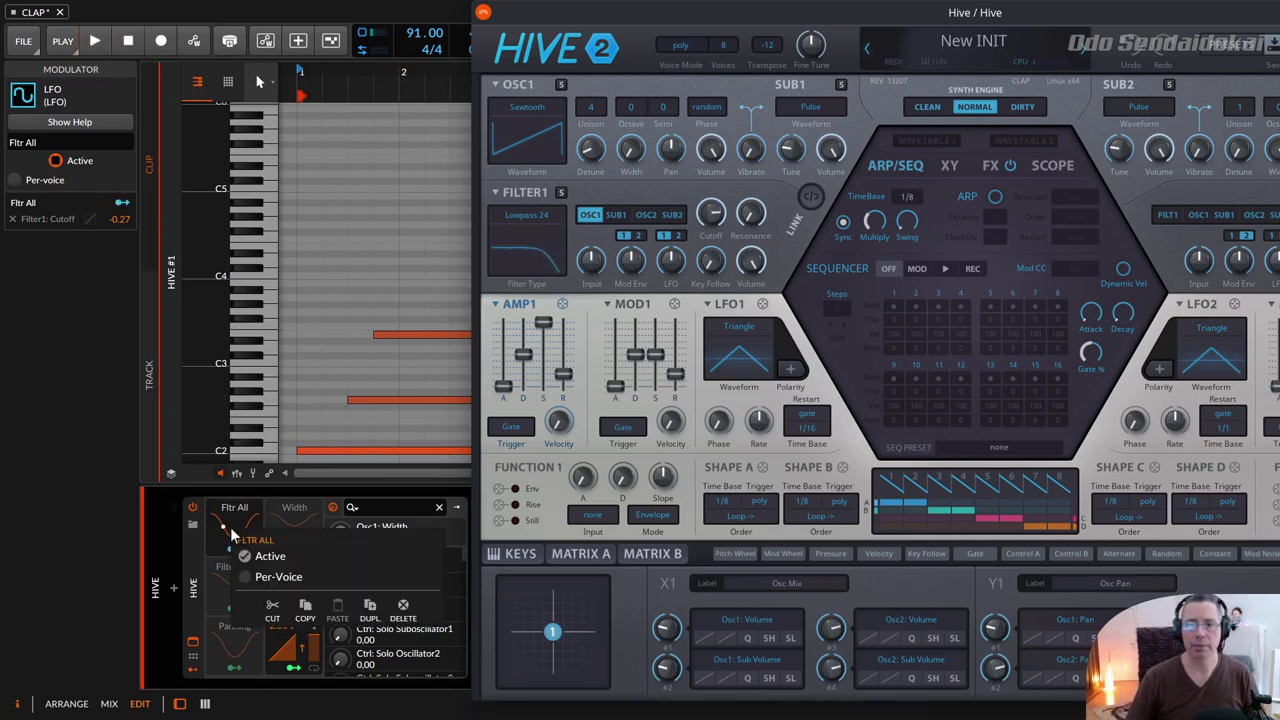
{"action": "left_click", "coordinate": [262, 558]}
{"action": "right_click", "coordinate": [243, 587]}
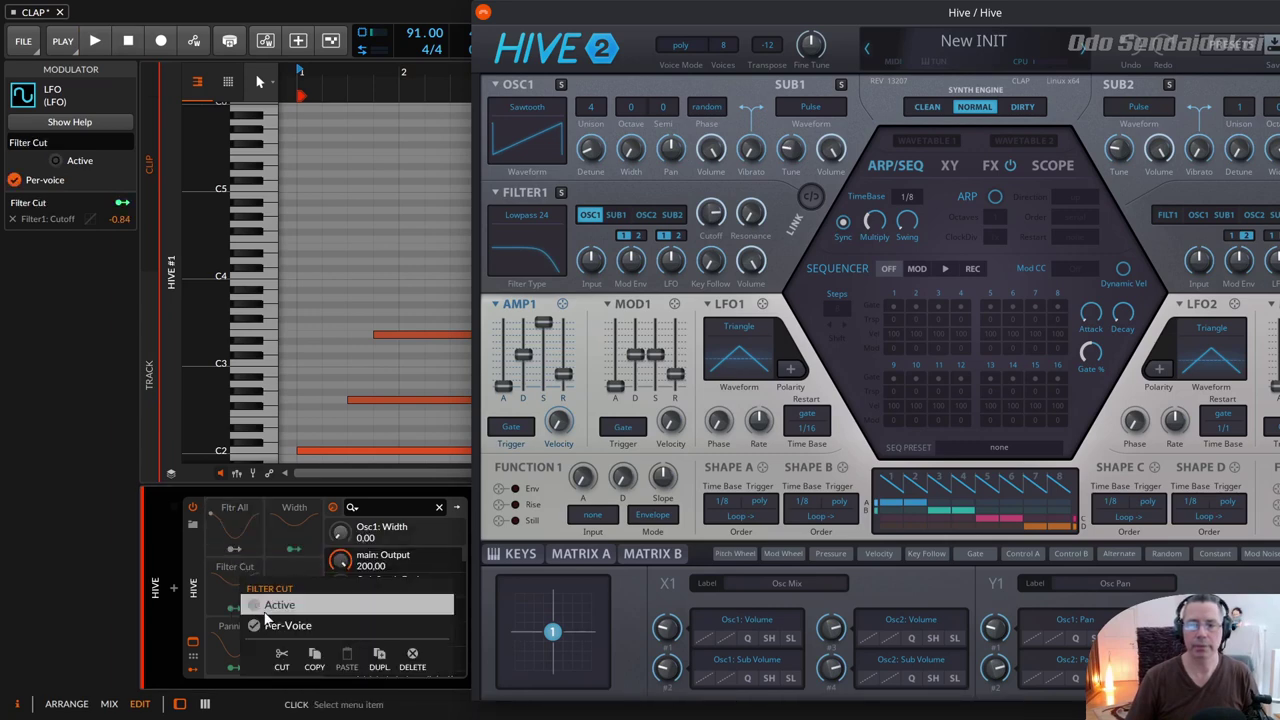
{"action": "left_click", "coordinate": [268, 606]}
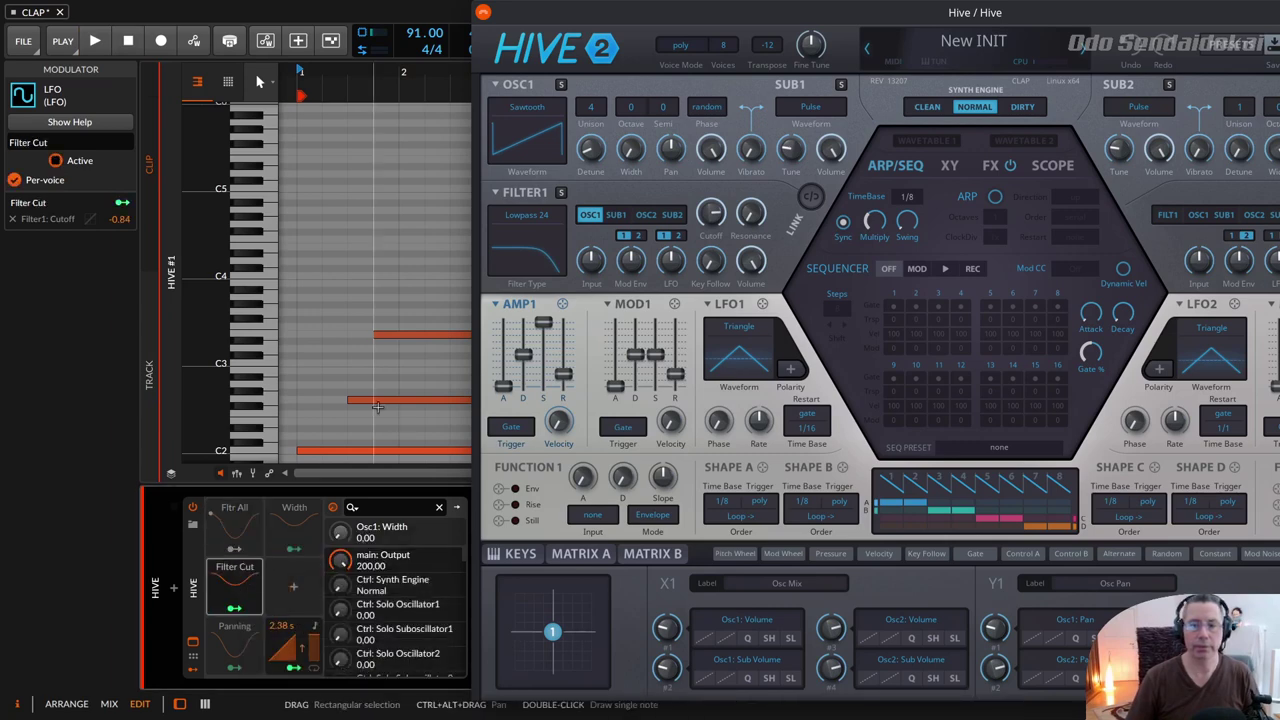
{"action": "left_click", "coordinate": [100, 42]}
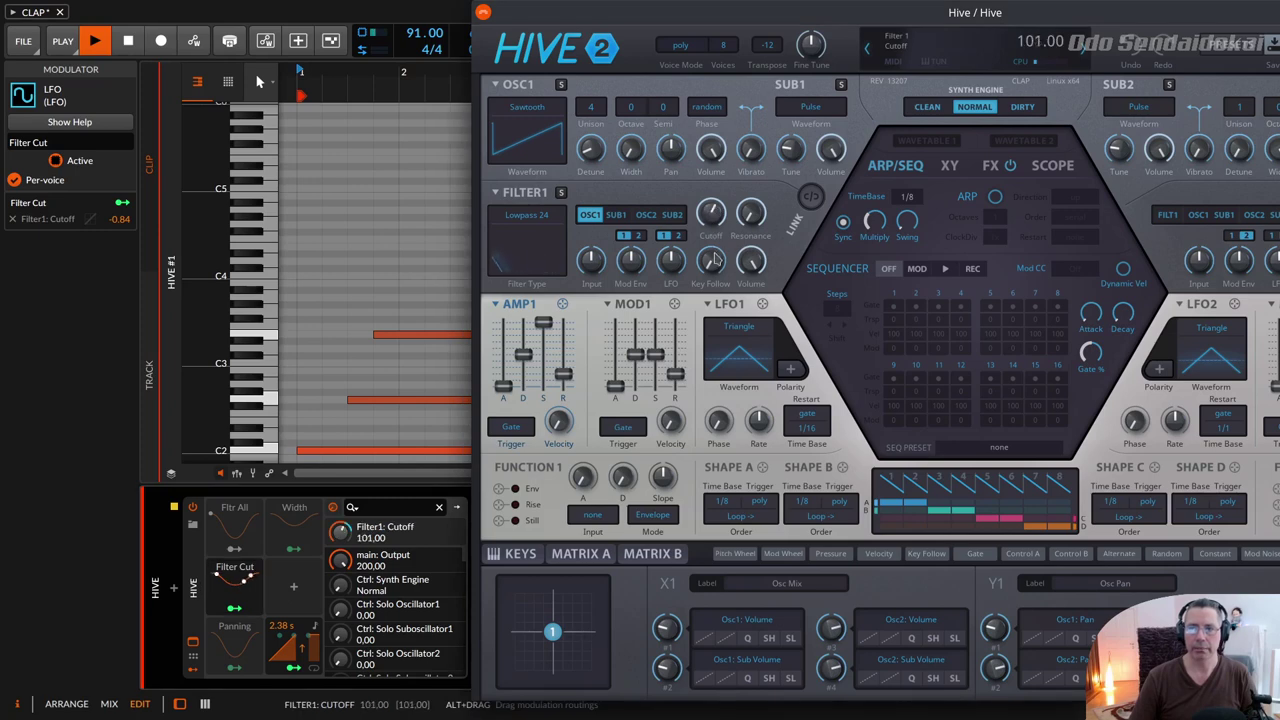
- Raise Hive's Filter1 Cutoff to 146.00
{"action": "mouse_move", "coordinate": [727, 287]}
{"action": "left_mouse_down"}
{"action": "mouse_move", "coordinate": [724, 250]}
{"action": "mouse_move", "coordinate": [716, 288]}
{"action": "left_mouse_up"}
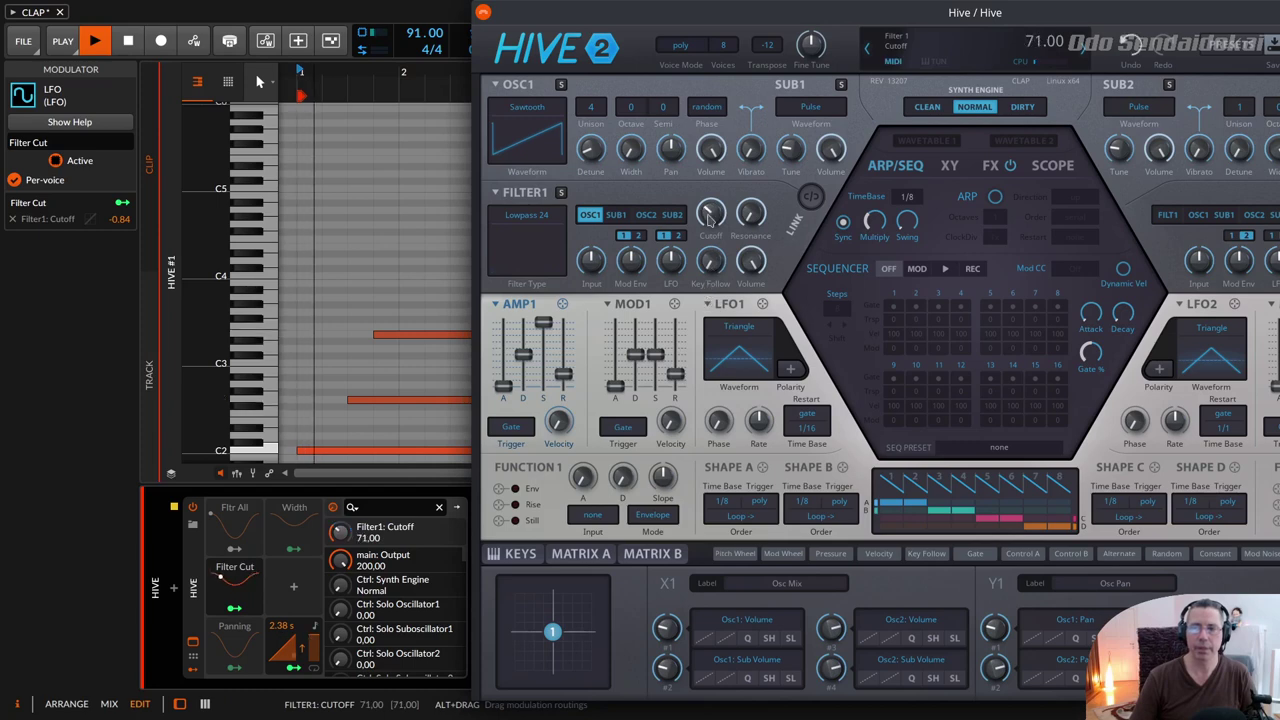
{"action": "left_click_drag", "start_coordinate": [710, 219], "coordinate": [709, 213]}
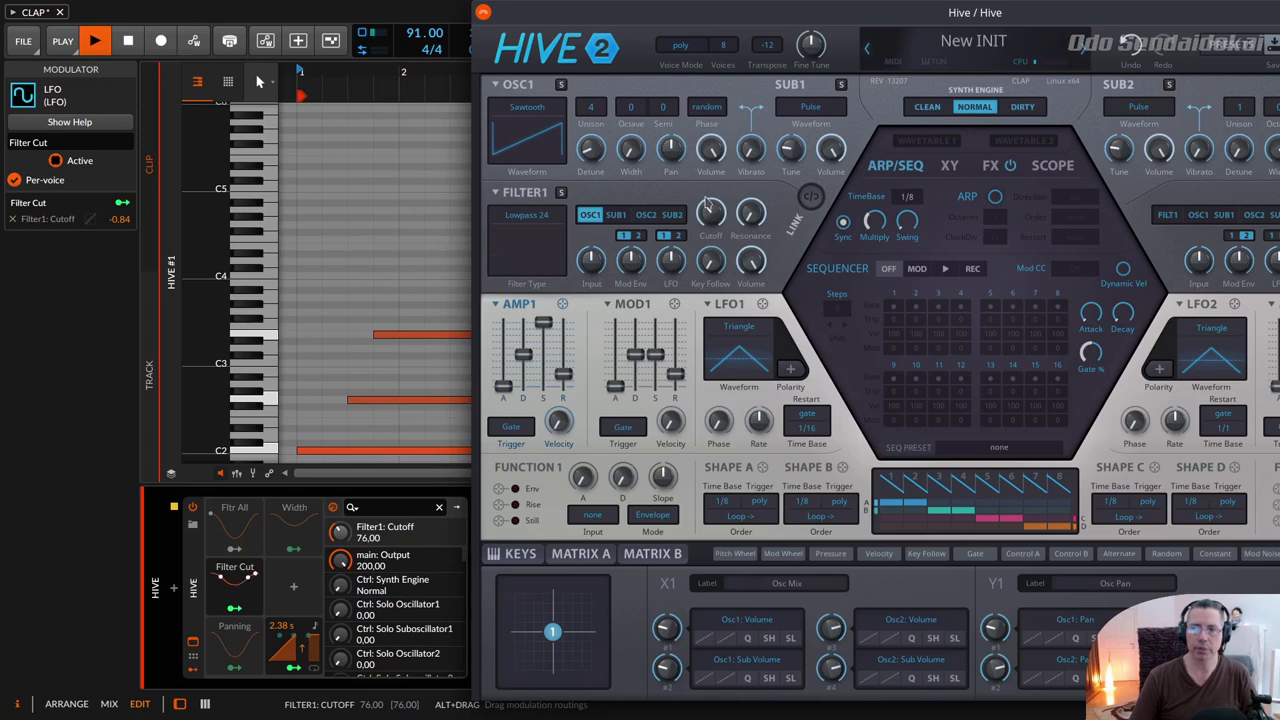
{"action": "scroll", "coordinate": [708, 209], "scroll_direction": "up", "scroll_amount": 1}
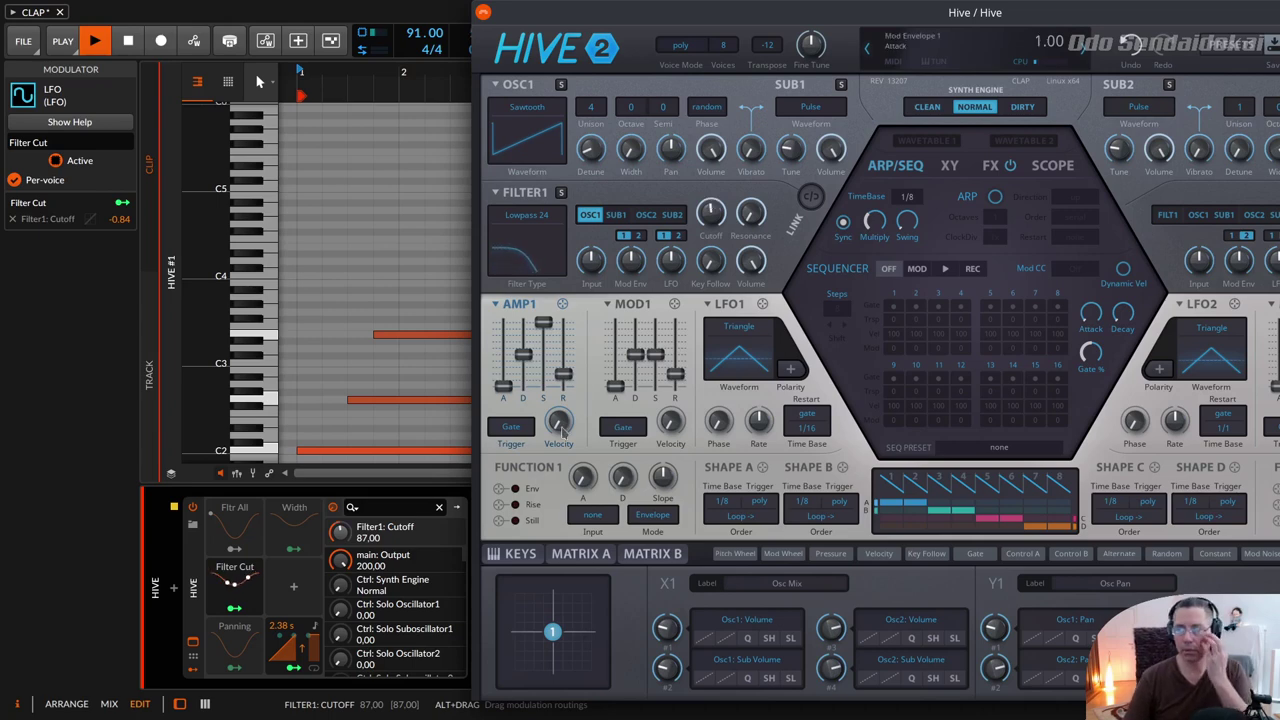
- Activate the per-voice Panning LFO on Osc1 Pan (0.600), then stop playback
{"action": "right_click", "coordinate": [241, 655]}
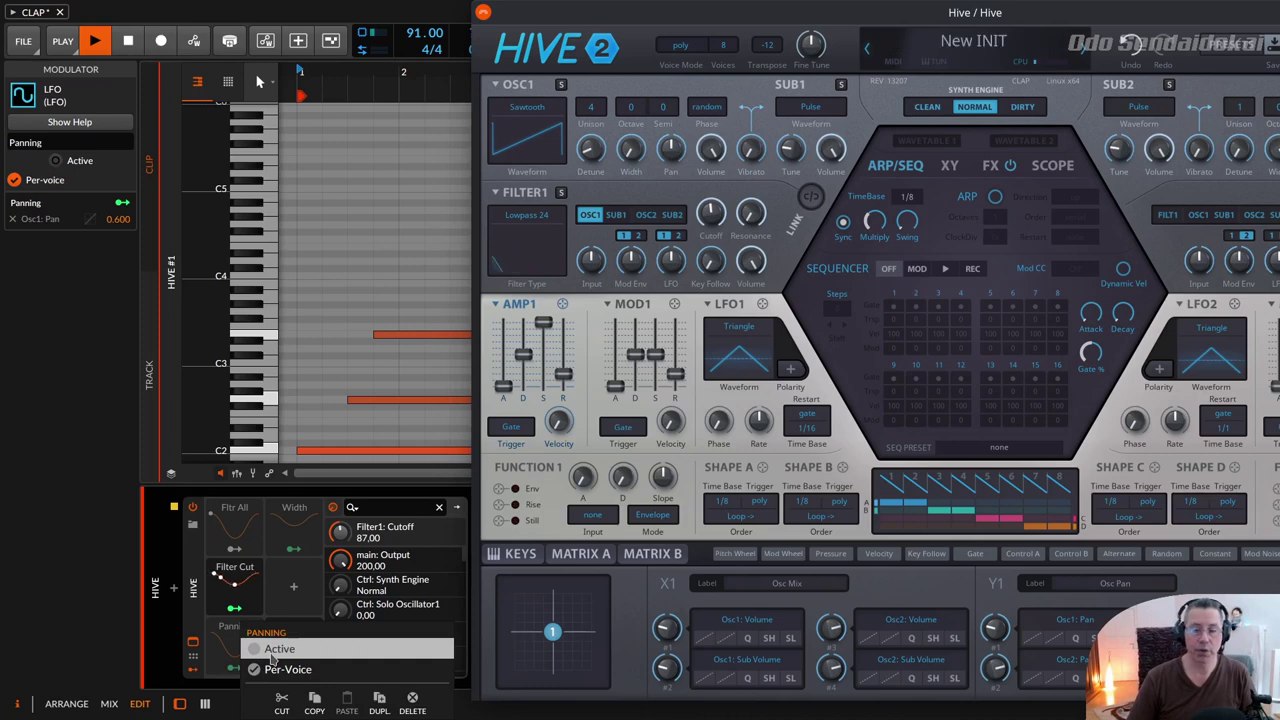
{"action": "left_click", "coordinate": [269, 649]}
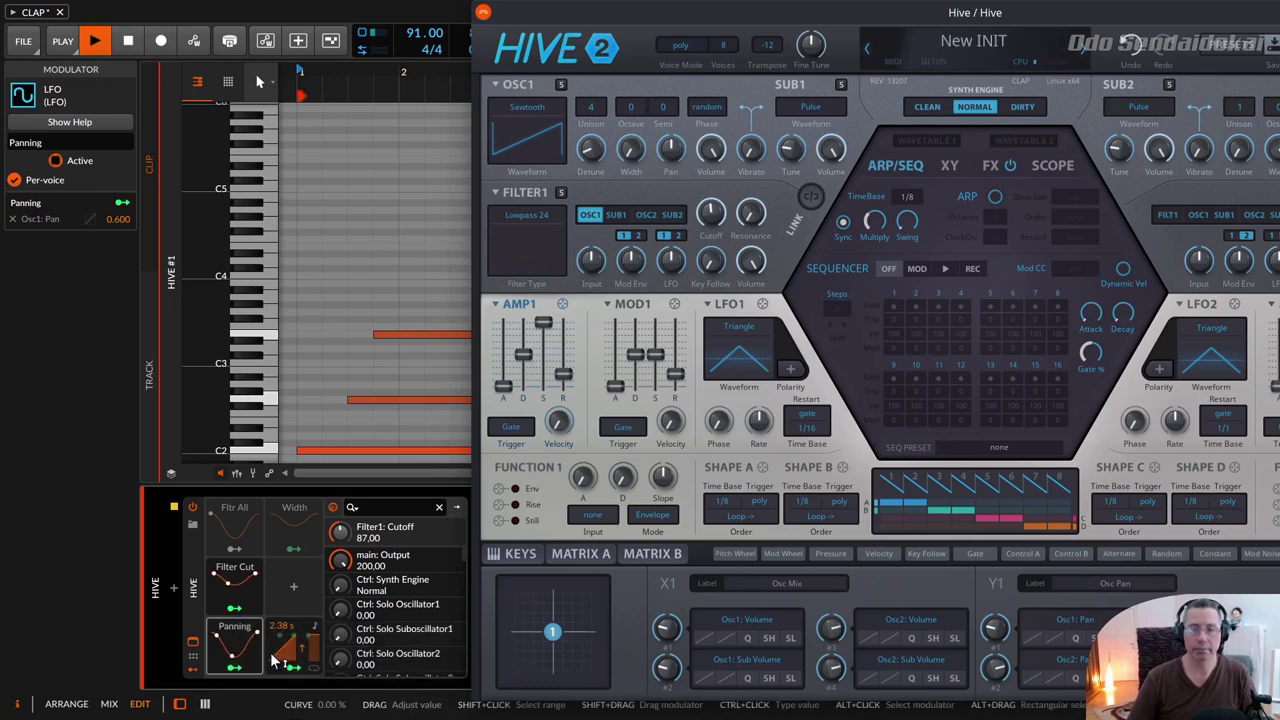
{"action": "scroll", "coordinate": [711, 212], "scroll_direction": "up", "scroll_amount": 4}
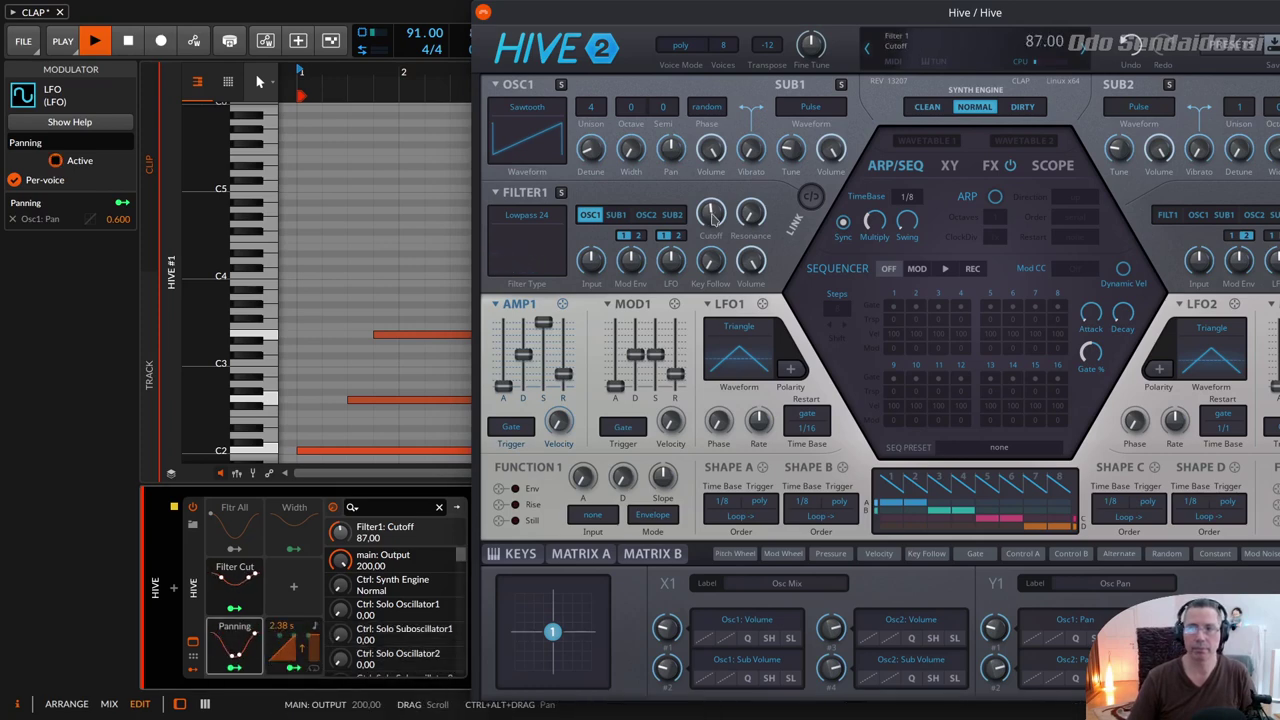
{"action": "scroll", "coordinate": [711, 210], "scroll_direction": "up", "scroll_amount": 9}
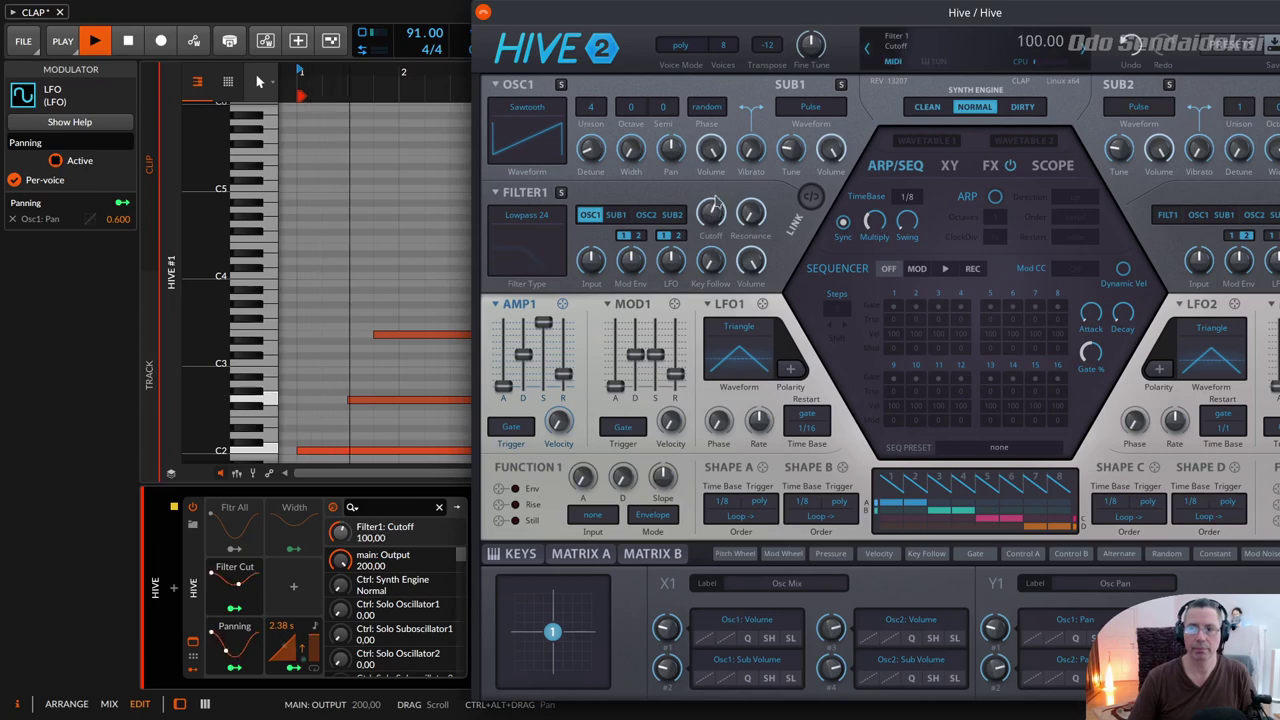
{"action": "scroll", "coordinate": [714, 200], "scroll_direction": "up", "scroll_amount": 19}
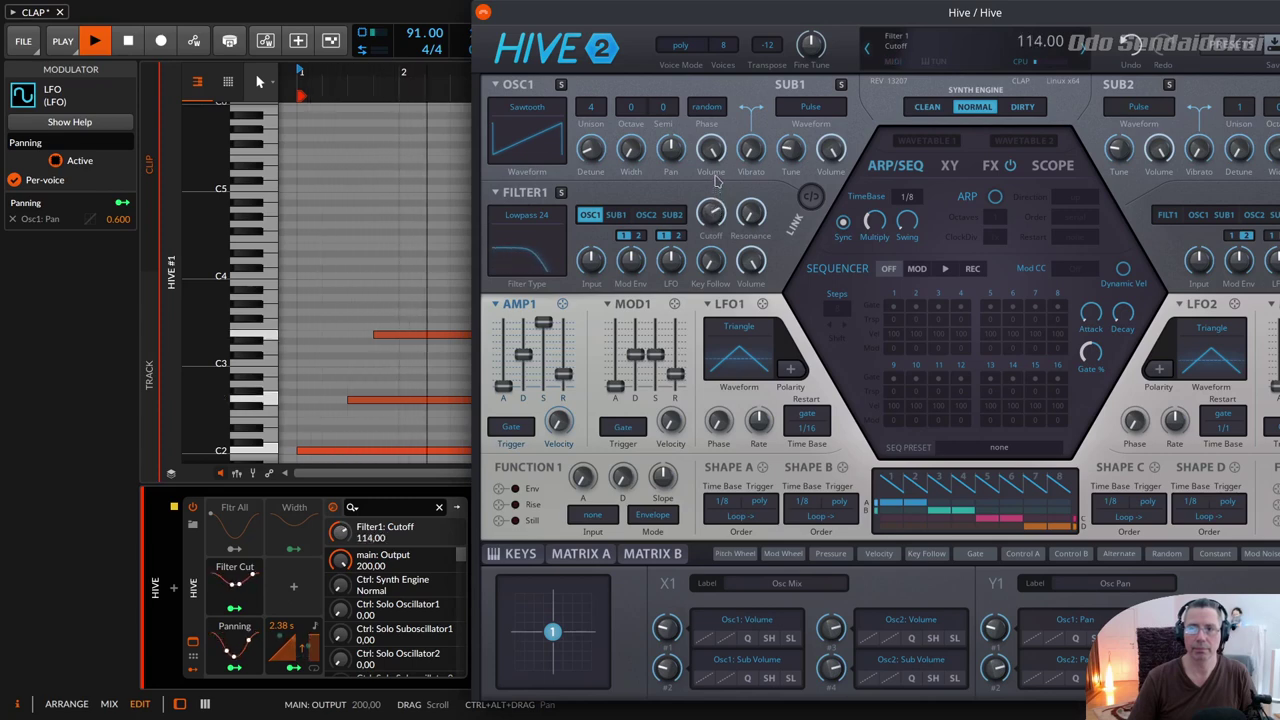
{"action": "scroll", "coordinate": [722, 152], "scroll_direction": "up", "scroll_amount": 12}
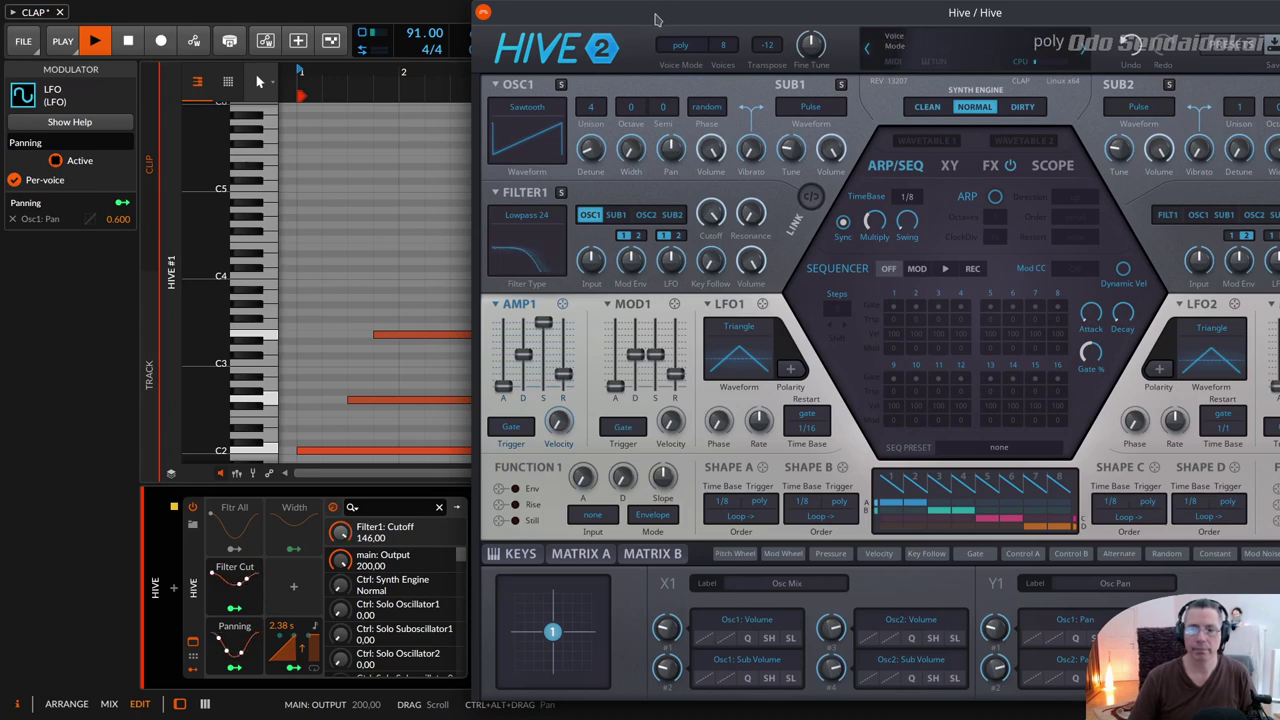
{"action": "key", "text": "space"}
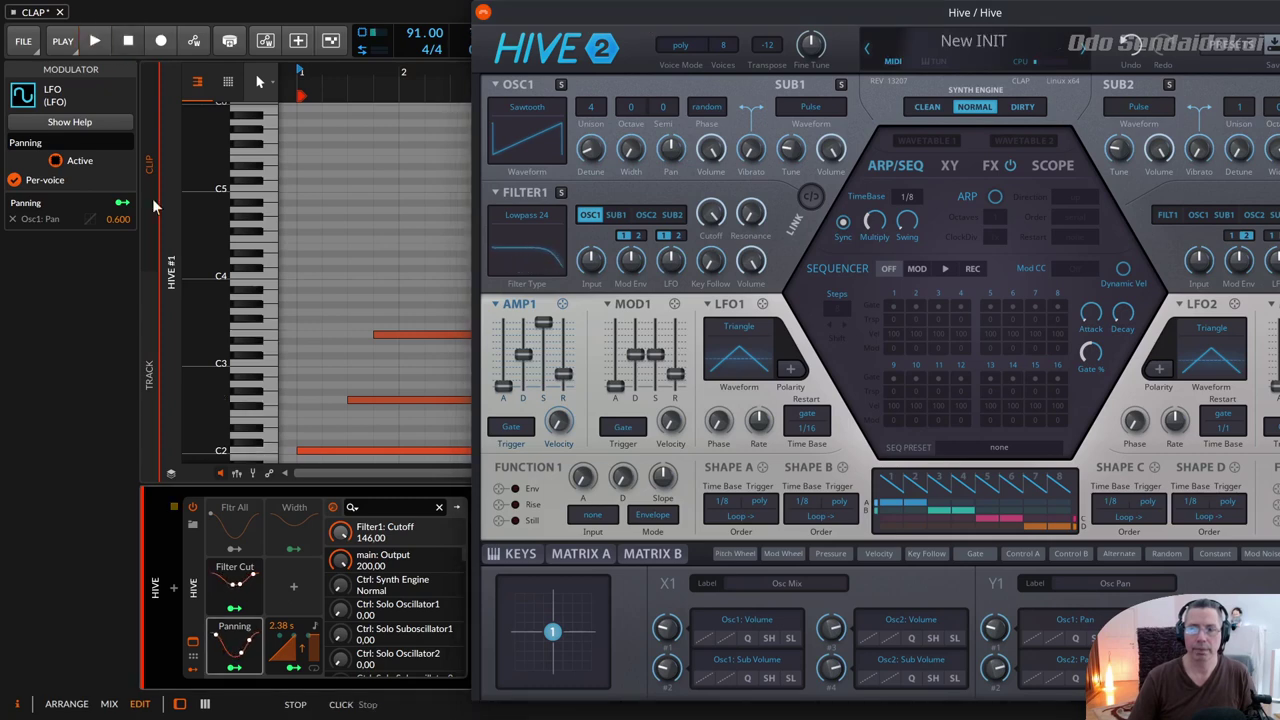
- Deactivate the Panning LFO, activate the Width LFO on Hive's Osc1 width, then audition playback
{"action": "right_click", "coordinate": [242, 648]}
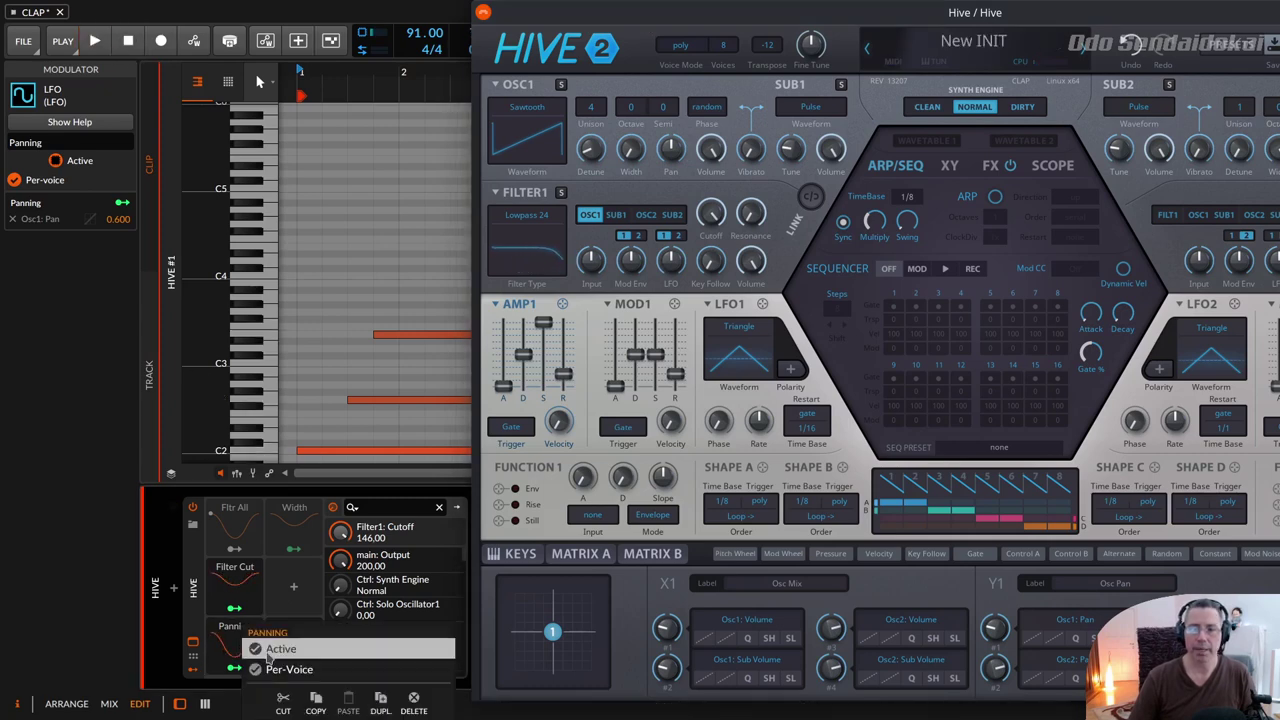
{"action": "left_click", "coordinate": [268, 650]}
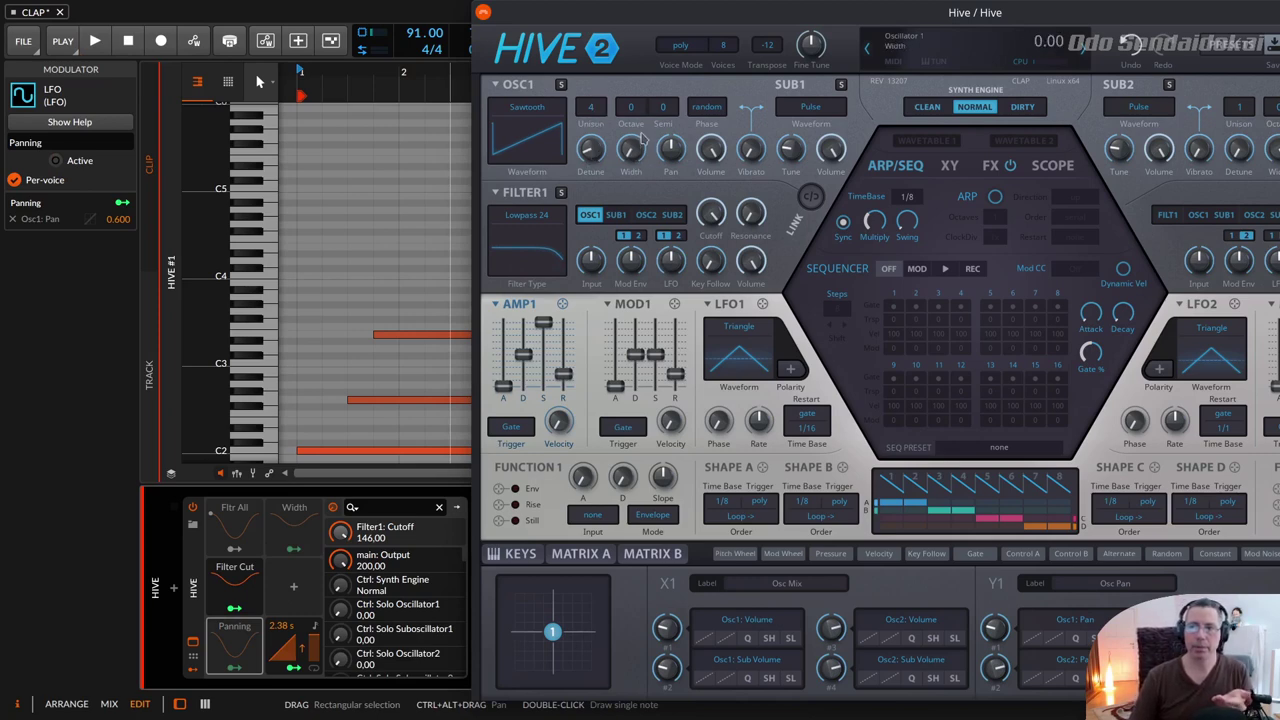
{"action": "right_click", "coordinate": [285, 530]}
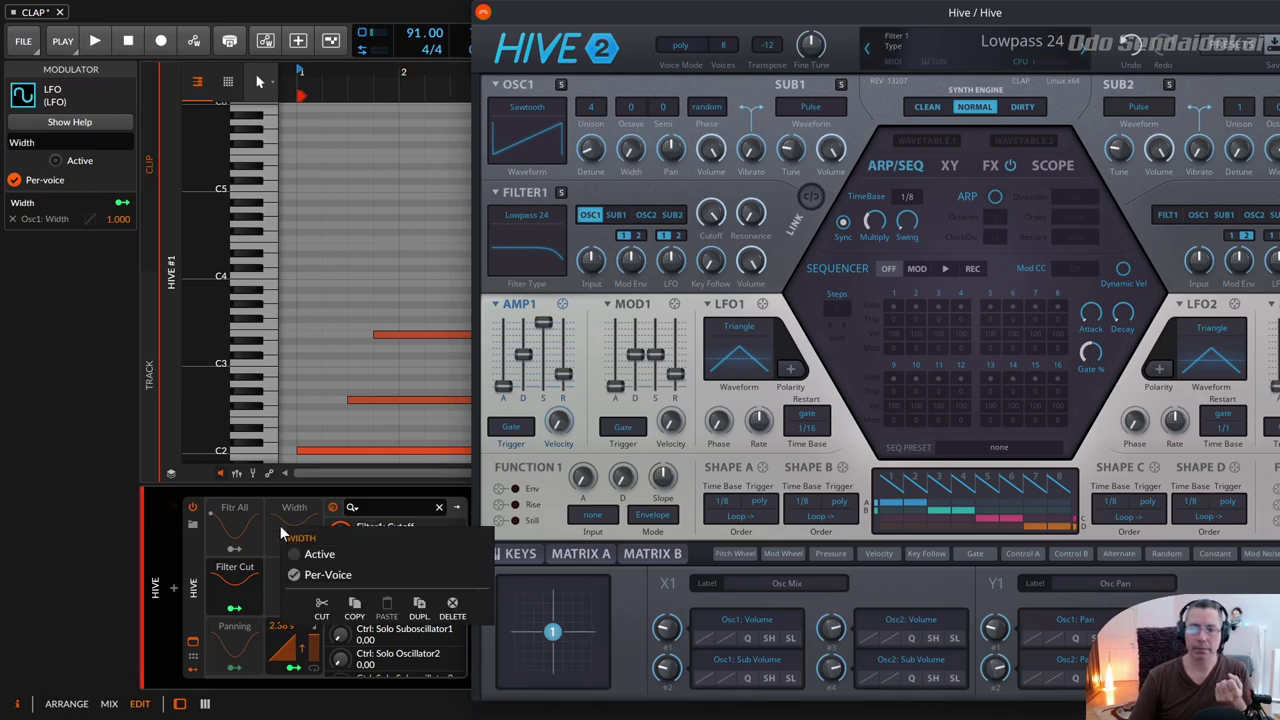
{"action": "left_click", "coordinate": [303, 553]}
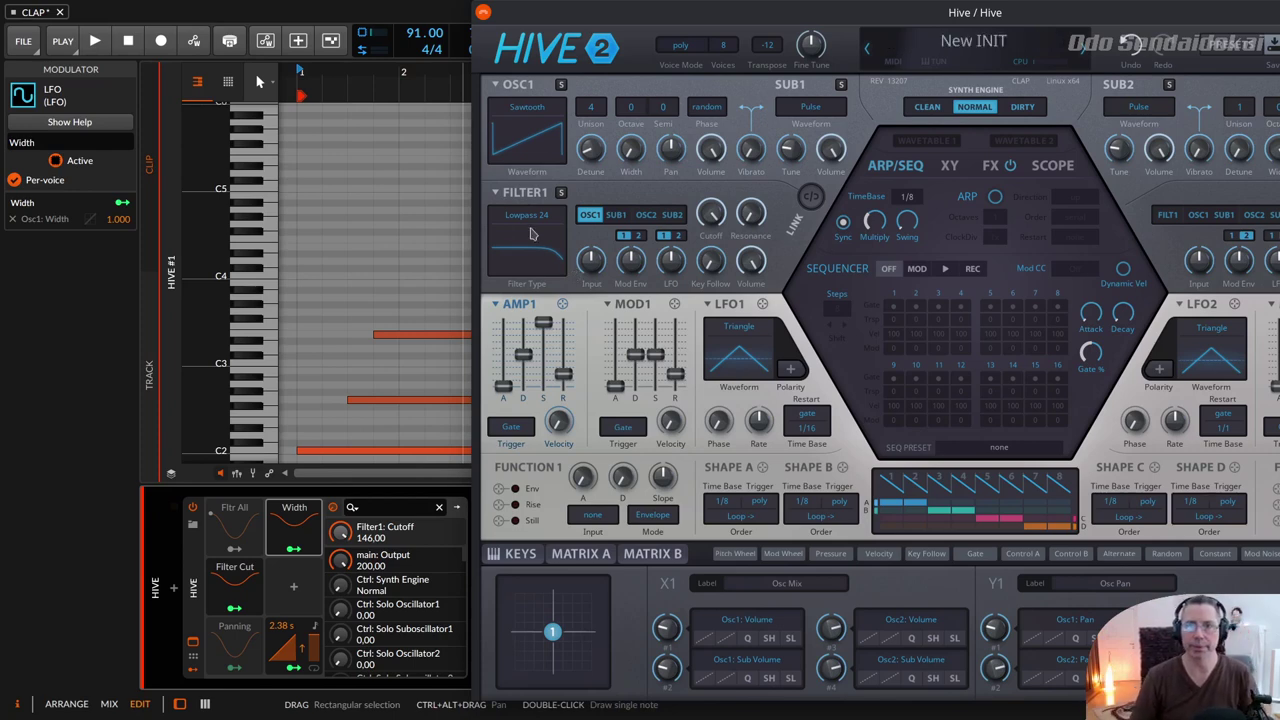
{"action": "left_click", "coordinate": [96, 48]}
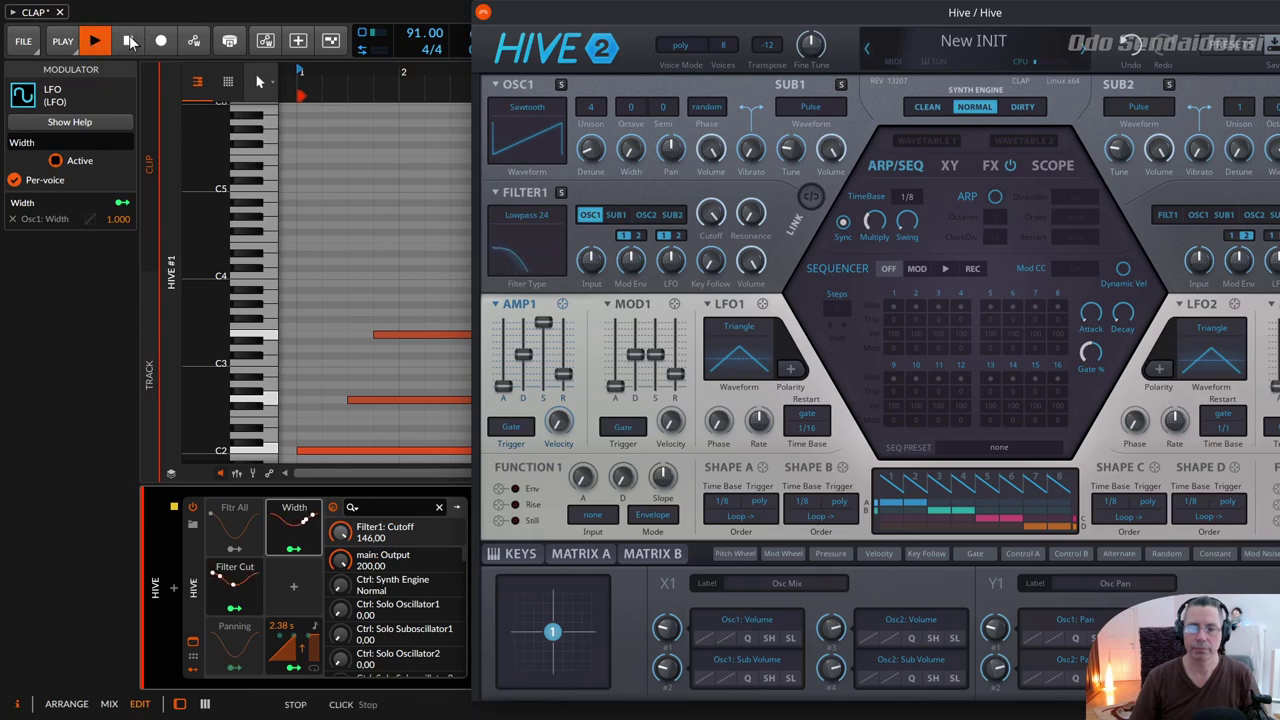
{"action": "left_click", "coordinate": [128, 40]}
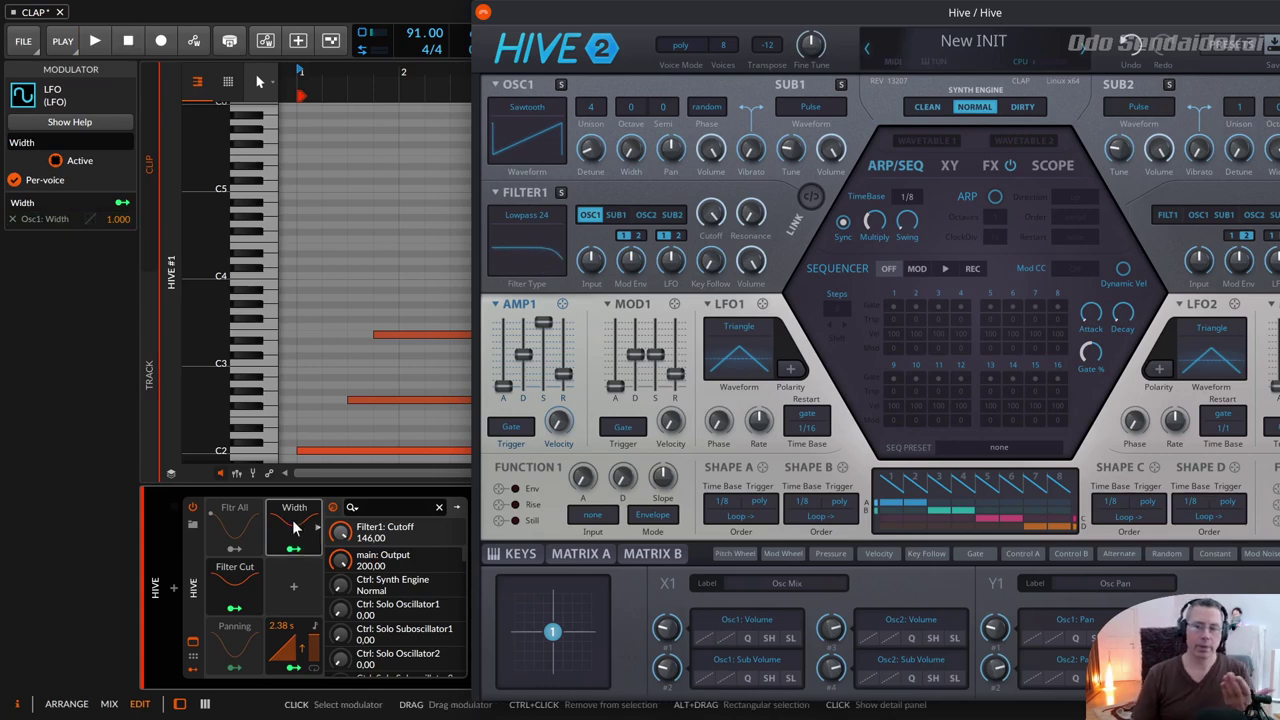
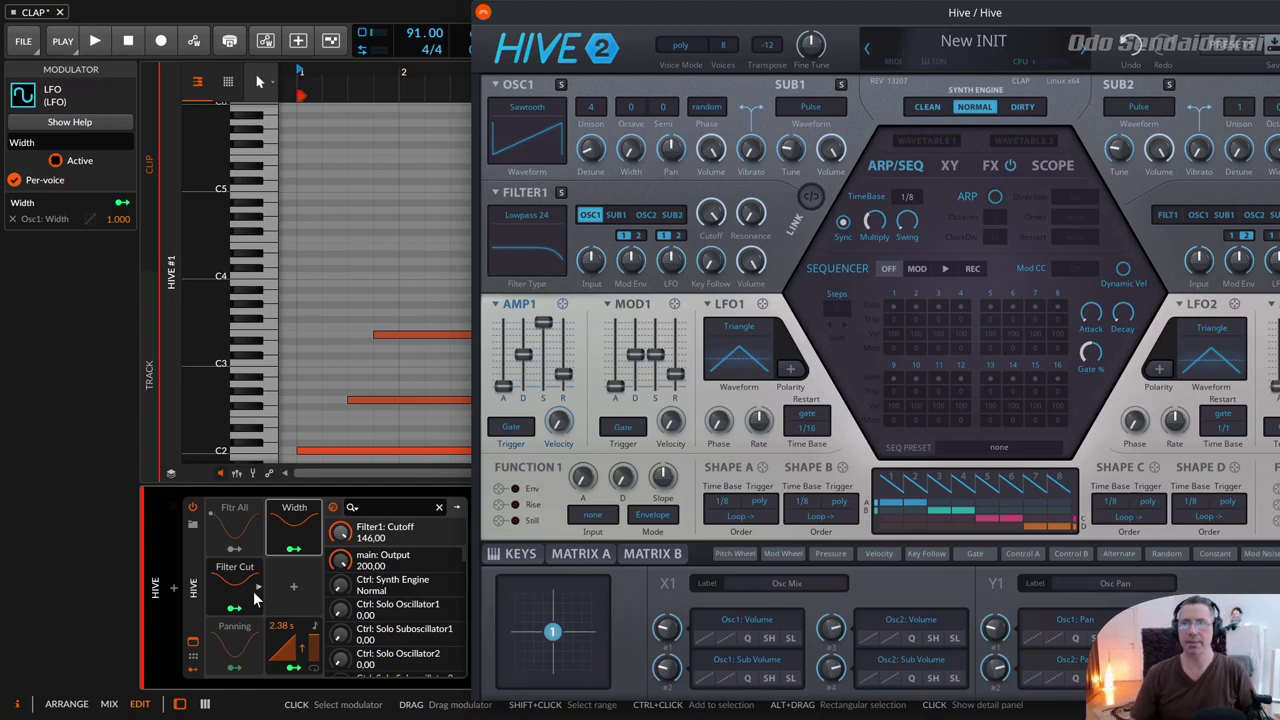
- Close the Hive plug-in window and clear the note editor selection
{"action": "left_click_drag", "start_coordinate": [1198, 8], "coordinate": [846, 18]}
{"action": "left_click", "coordinate": [1170, 22]}
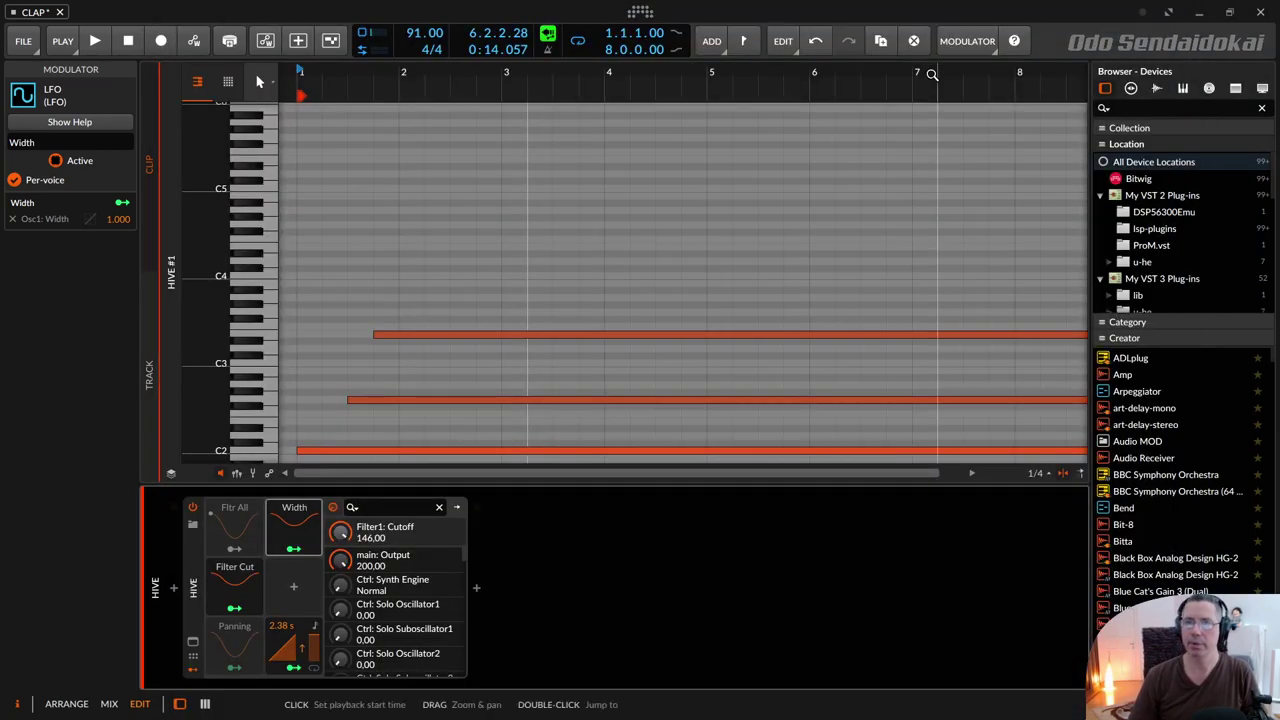
{"action": "left_click", "coordinate": [424, 170]}
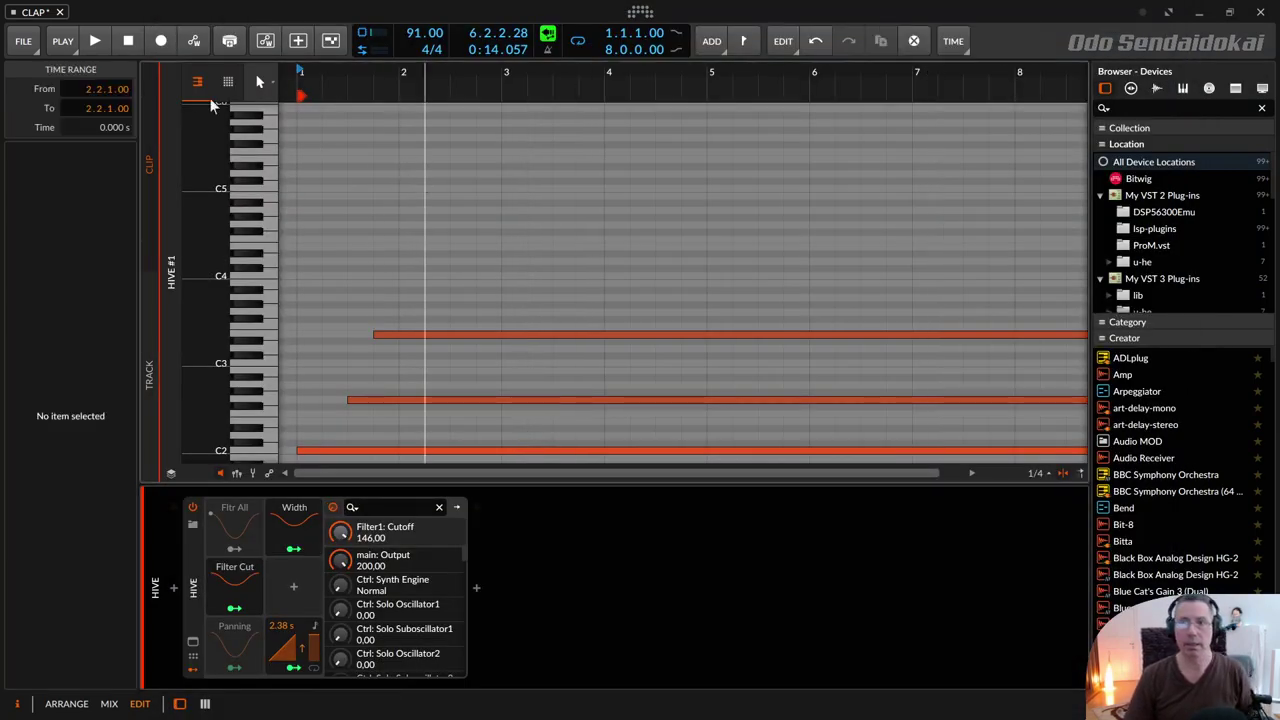
- In the arrangement, unsolo Hive, then arm the Odin2 track and open its plug-in window
{"action": "key", "text": "alt+1"}
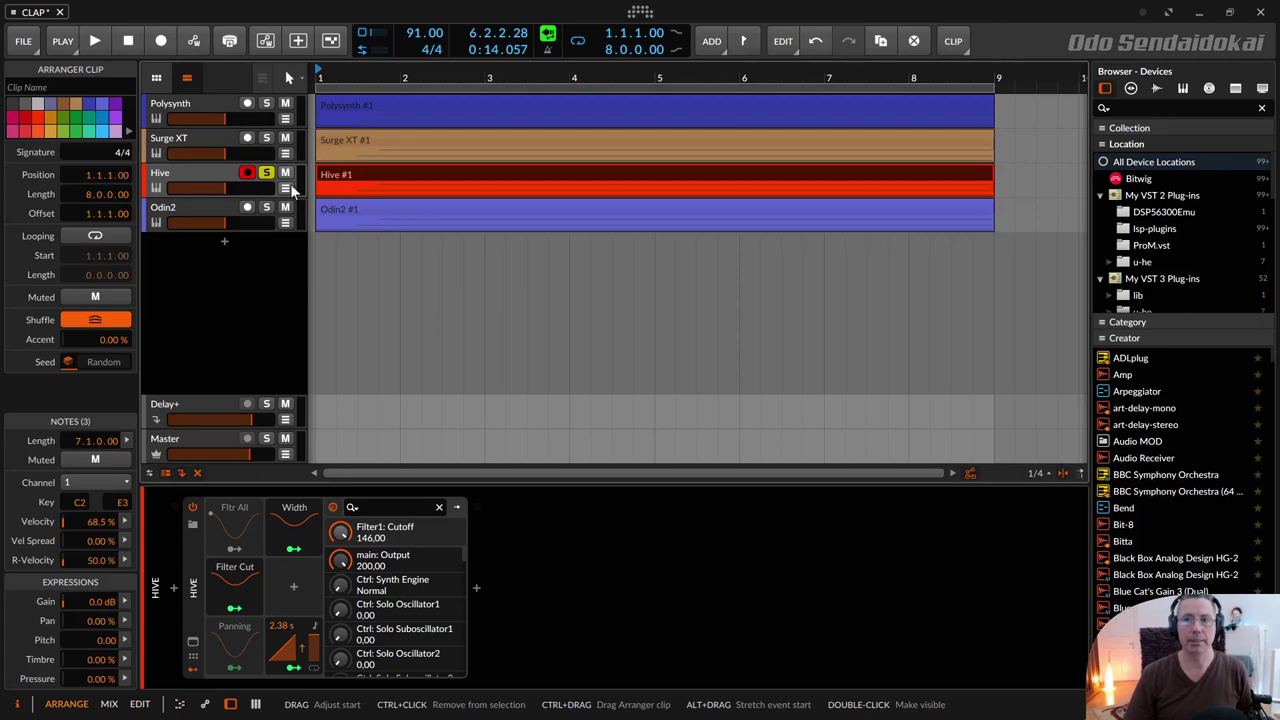
{"action": "left_click", "coordinate": [266, 173]}
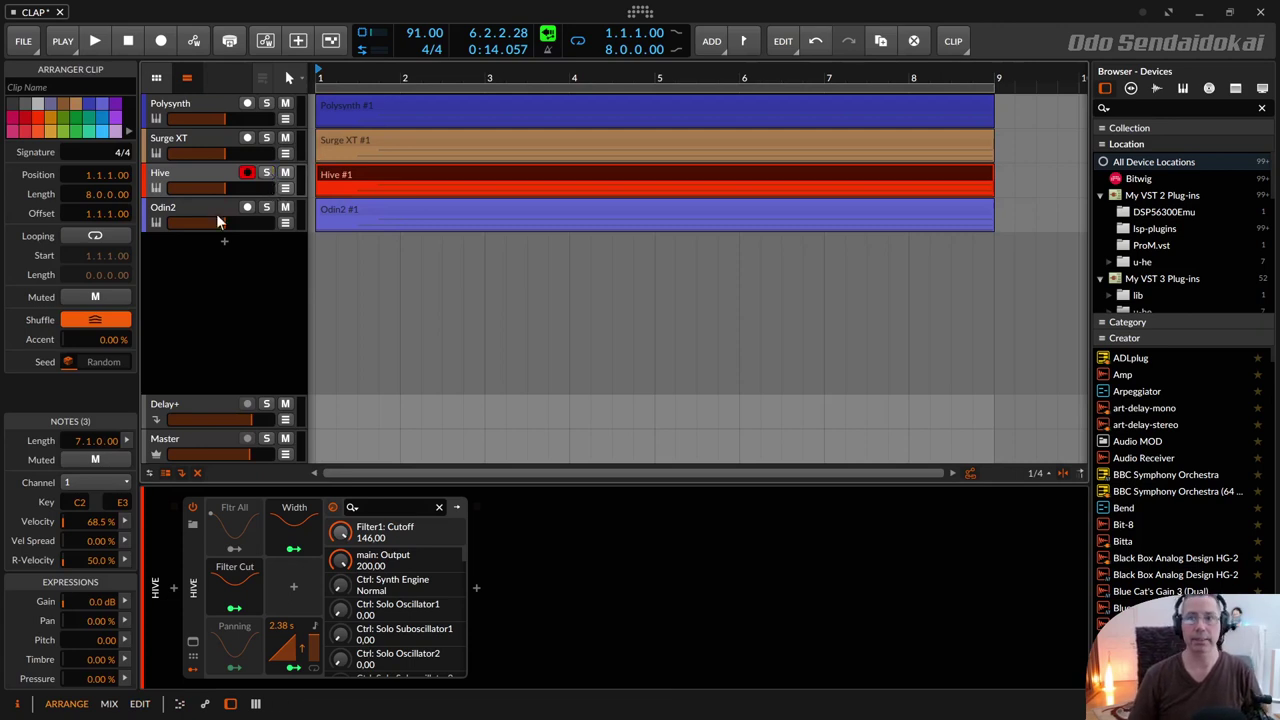
{"action": "left_click", "coordinate": [215, 212]}
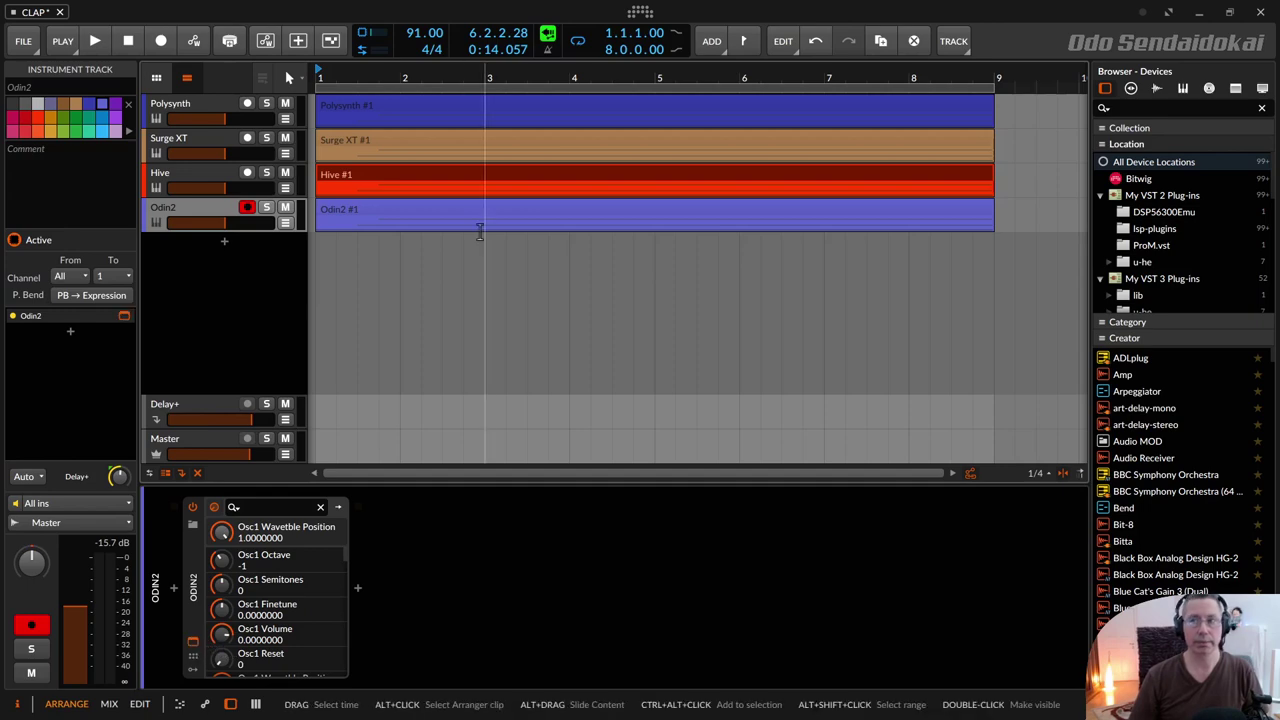
{"action": "key", "text": "ctrl+p"}
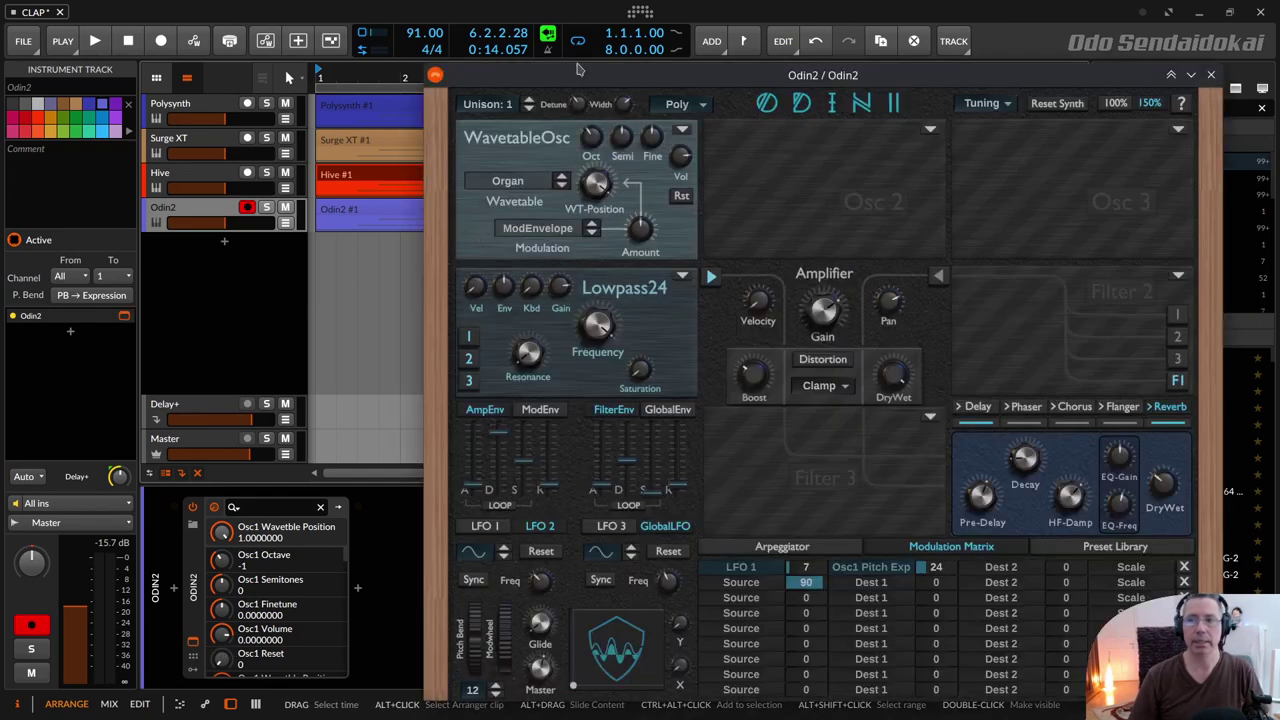
{"action": "left_click_drag", "start_coordinate": [595, 77], "coordinate": [512, 37]}
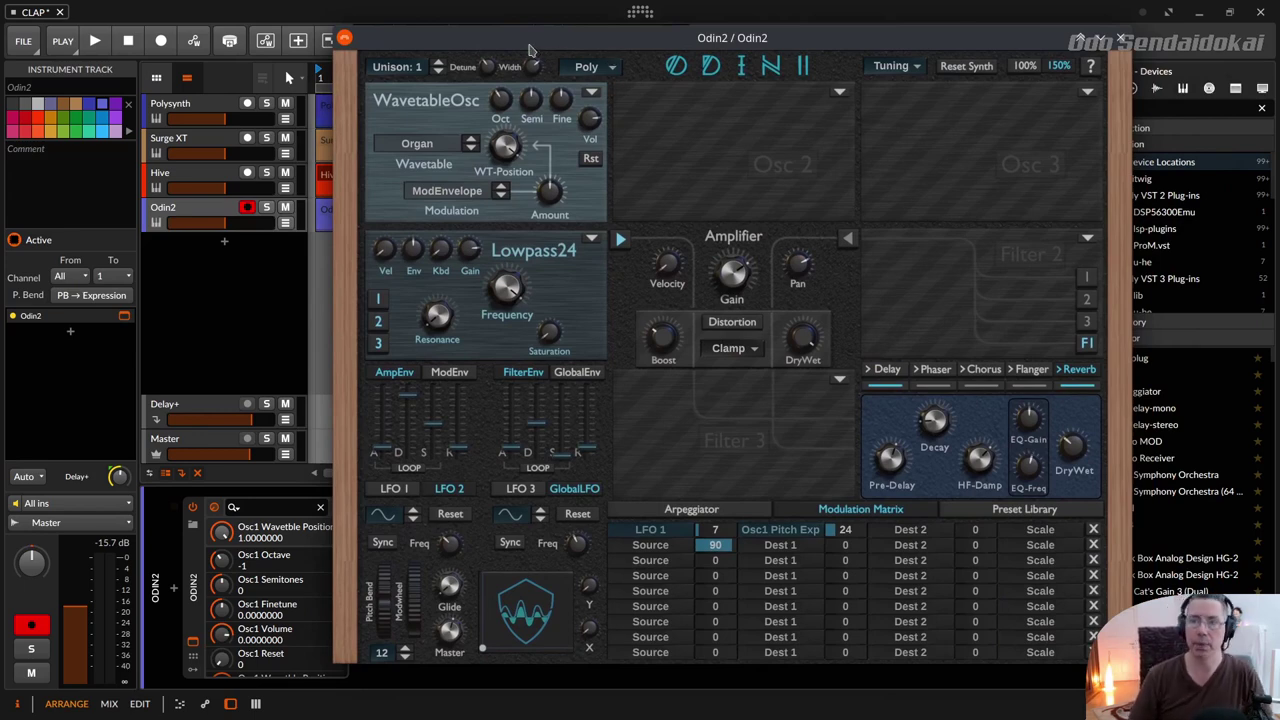
{"action": "left_click_drag", "start_coordinate": [530, 48], "coordinate": [579, 59]}
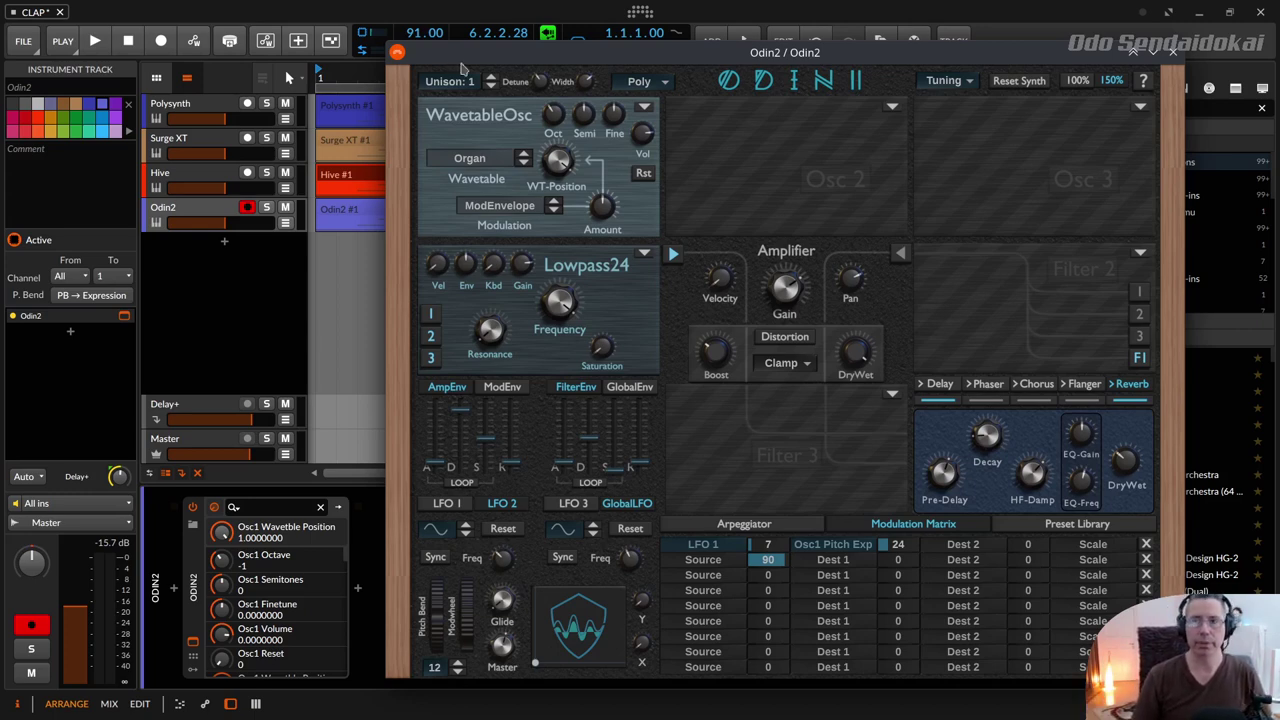
- Show Odin2's Osc1 oscillator-type menu, listing Analog through Spectdraw Oscillator
{"action": "left_click", "coordinate": [645, 107]}
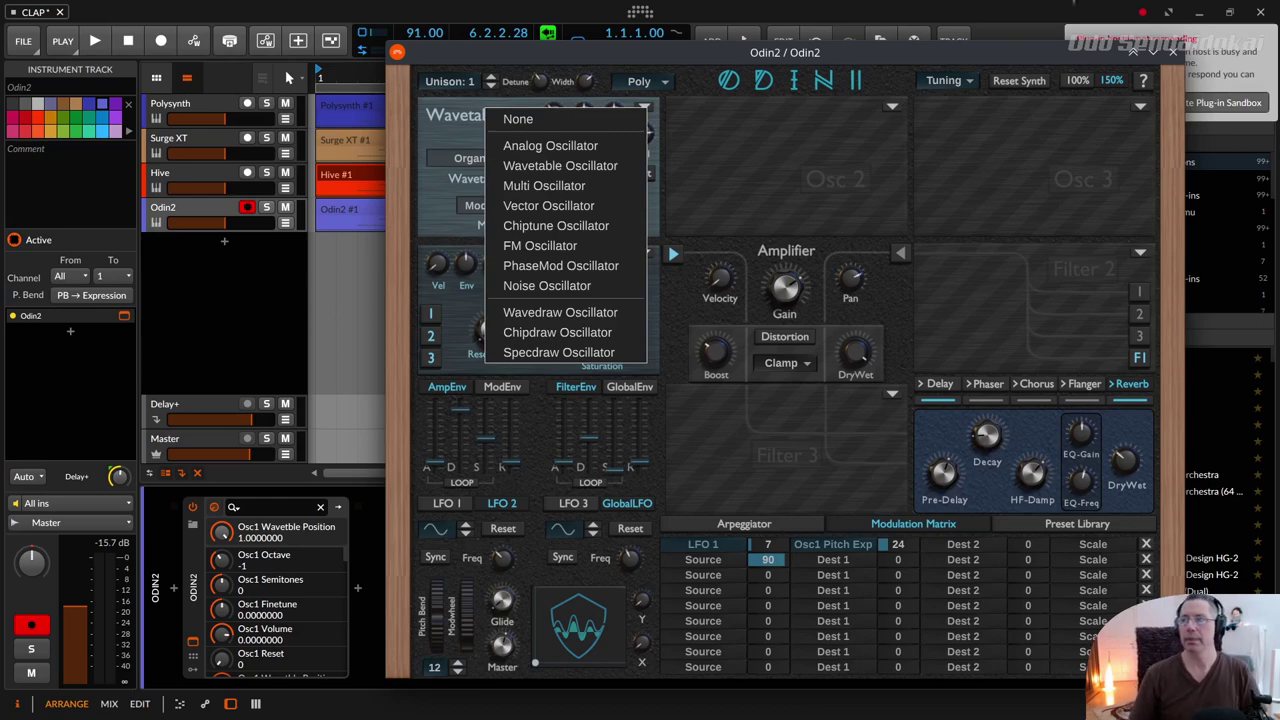
- Reposition the Odin2 window left over the browser, then back slightly right
{"action": "left_click_drag", "start_coordinate": [1080, 60], "coordinate": [947, 52]}
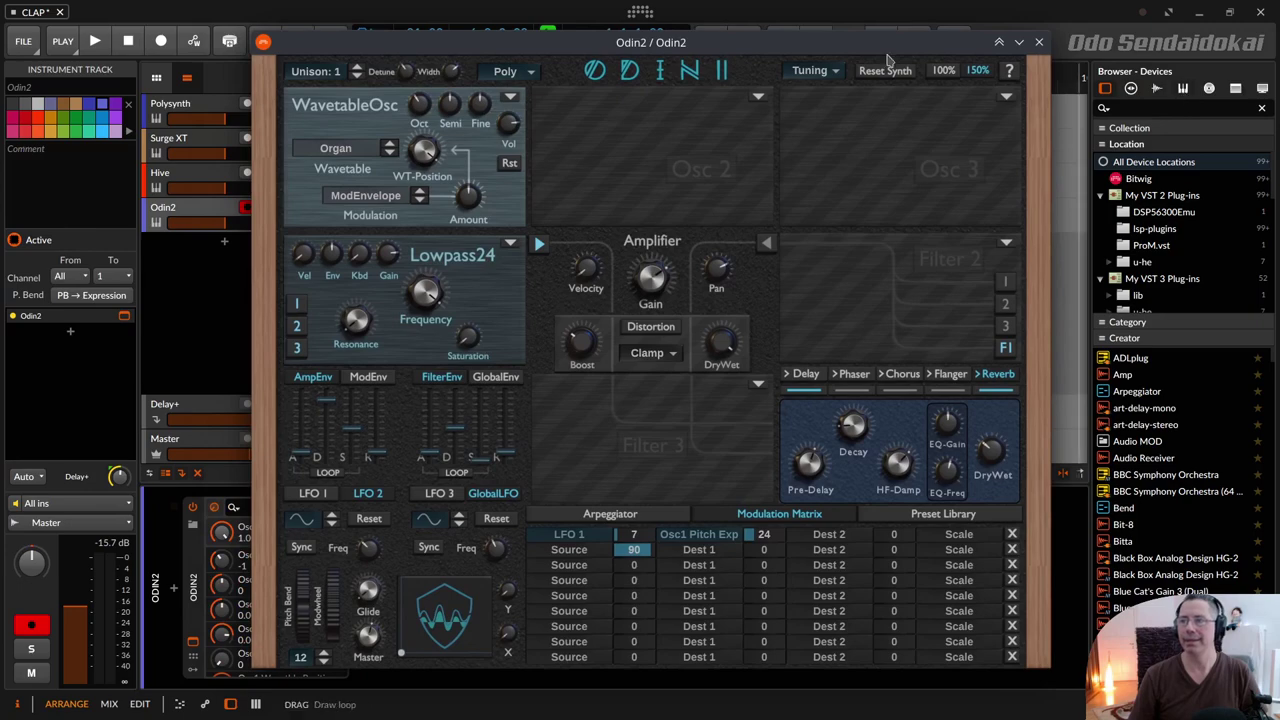
{"action": "left_click_drag", "start_coordinate": [862, 45], "coordinate": [944, 50]}
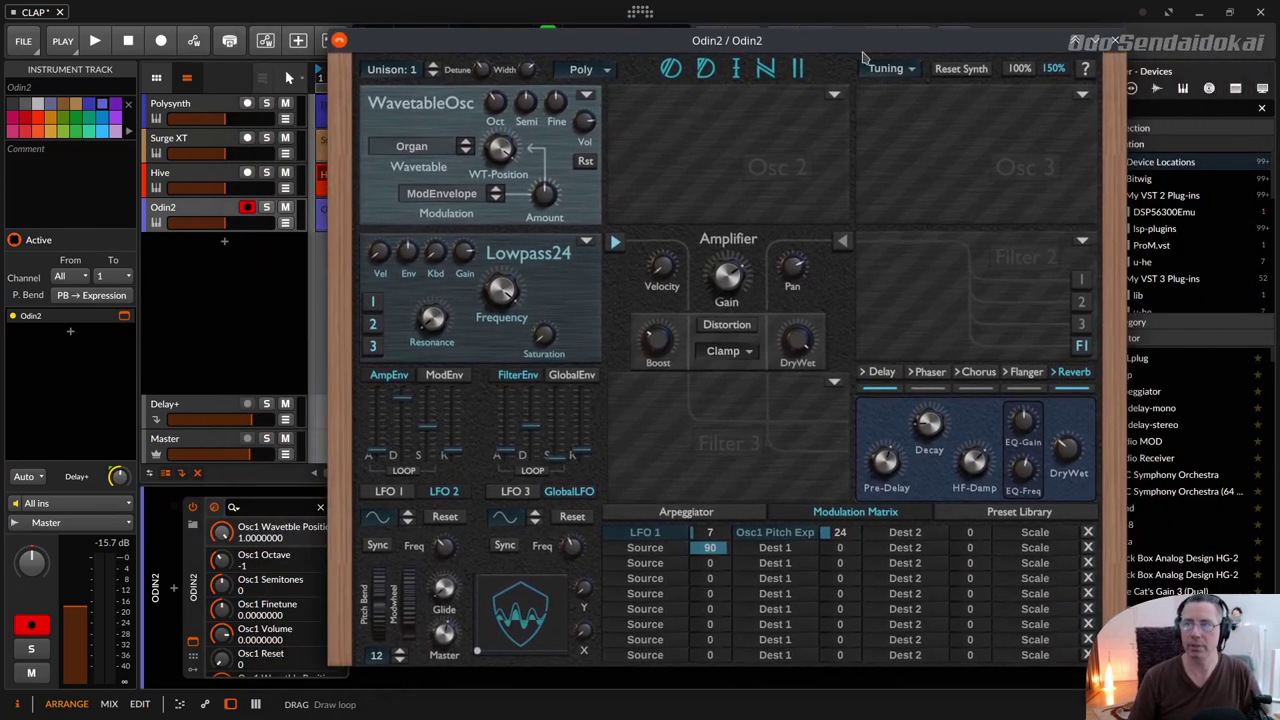
{"action": "left_click_drag", "start_coordinate": [858, 50], "coordinate": [892, 43]}
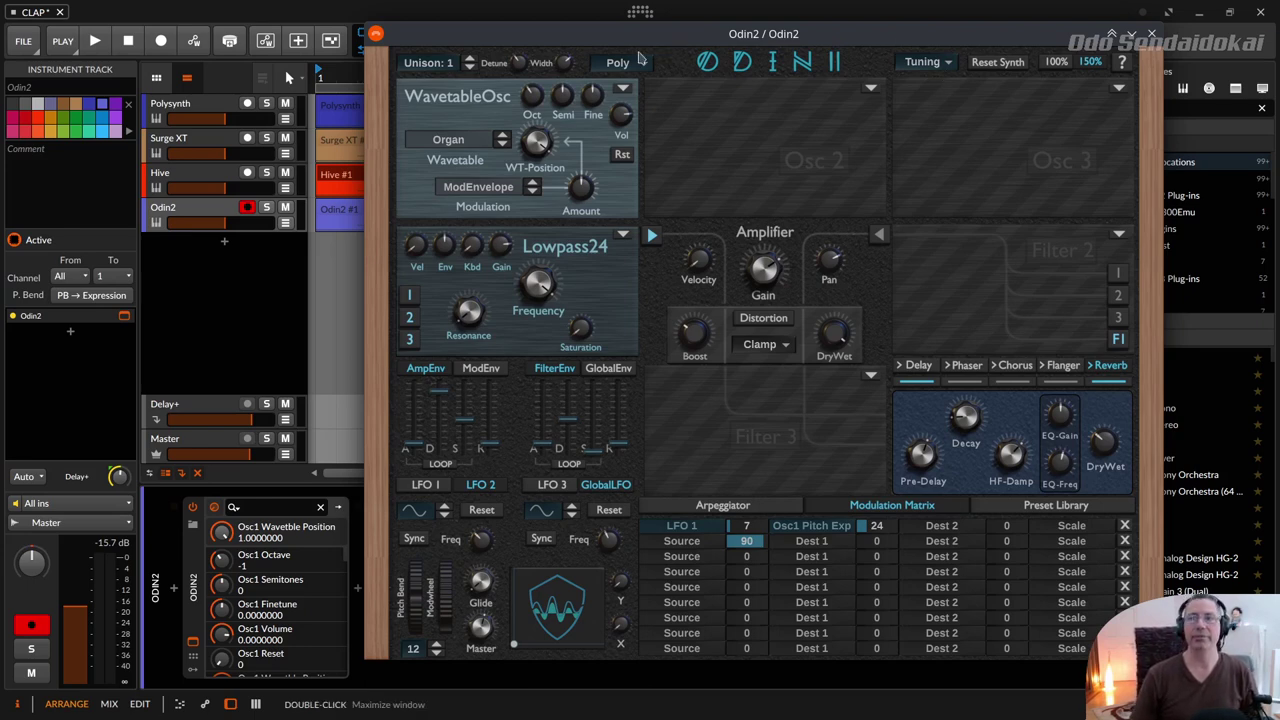
{"action": "left_click_drag", "start_coordinate": [504, 37], "coordinate": [564, 39]}
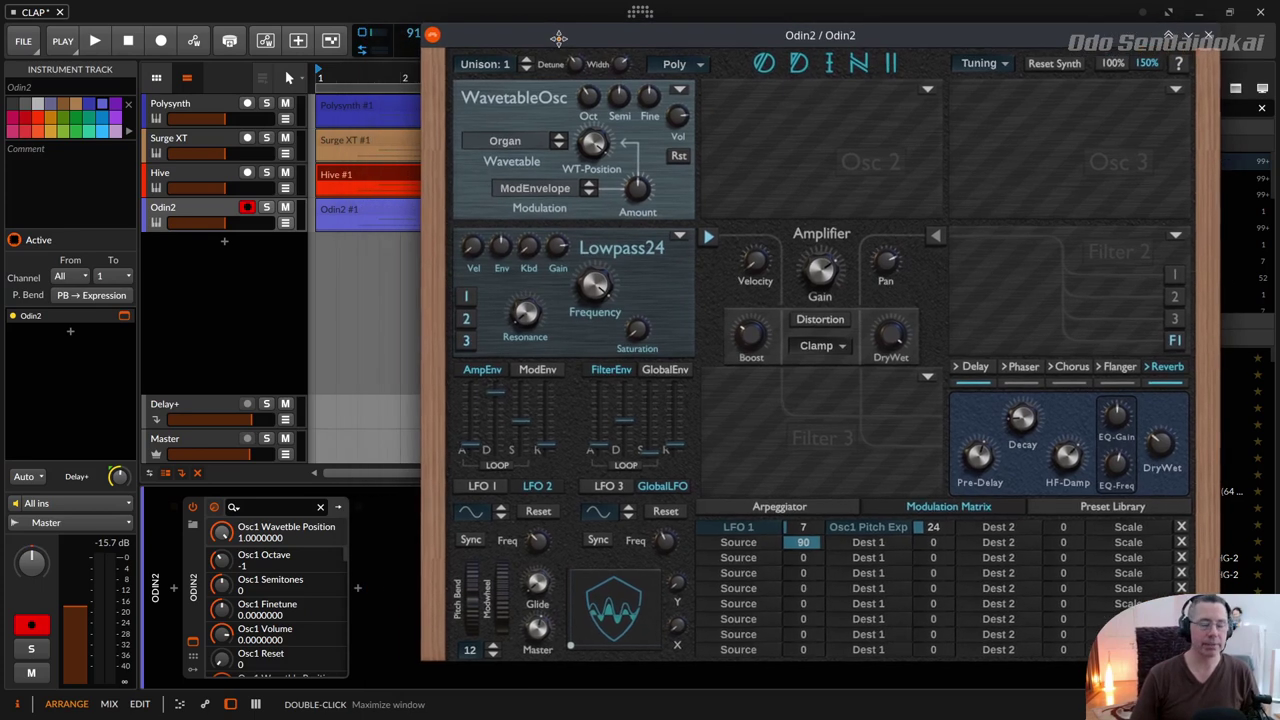